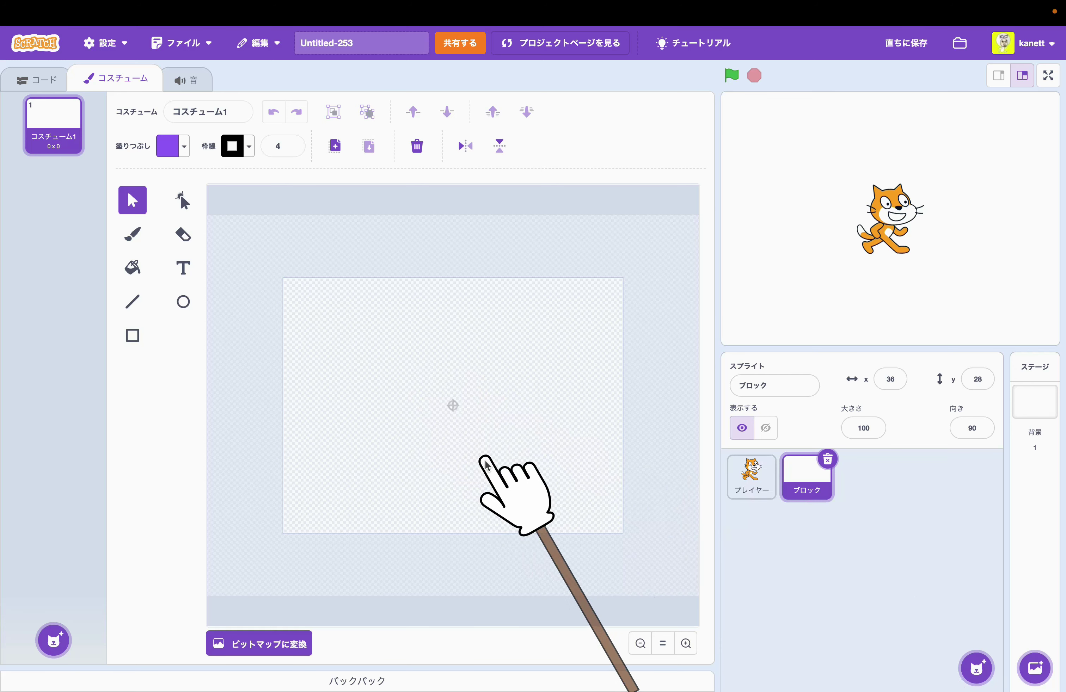
Set up the Rectangle tool with a brown fill of colour 10, saturation 100 and brightness 51, and no outline
click(688, 645)
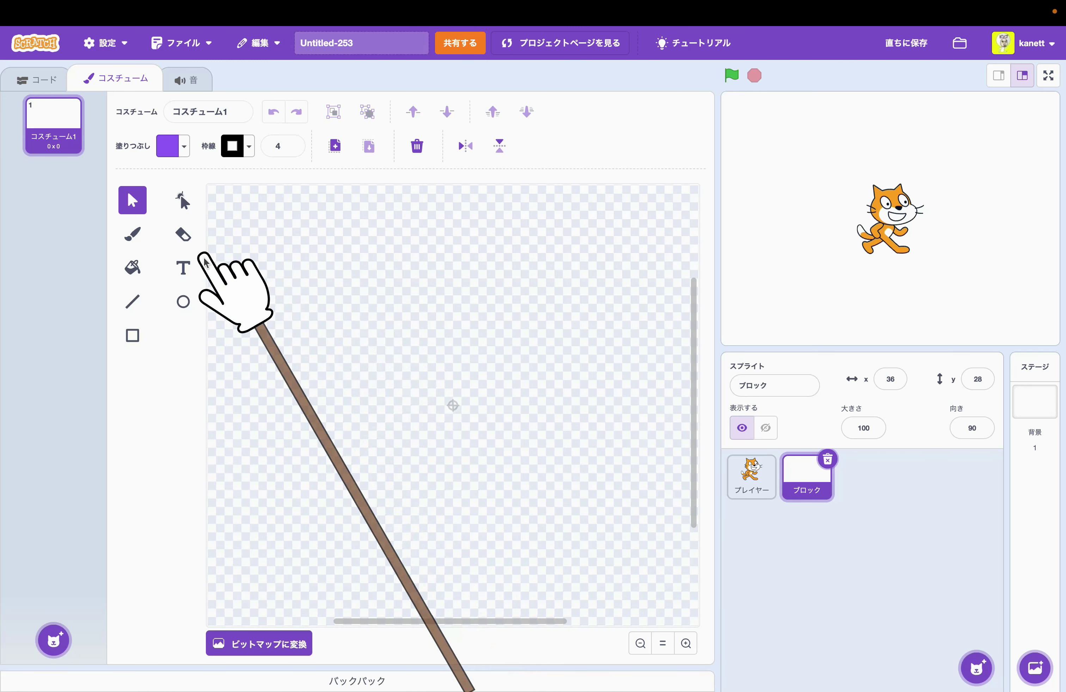
click(133, 335)
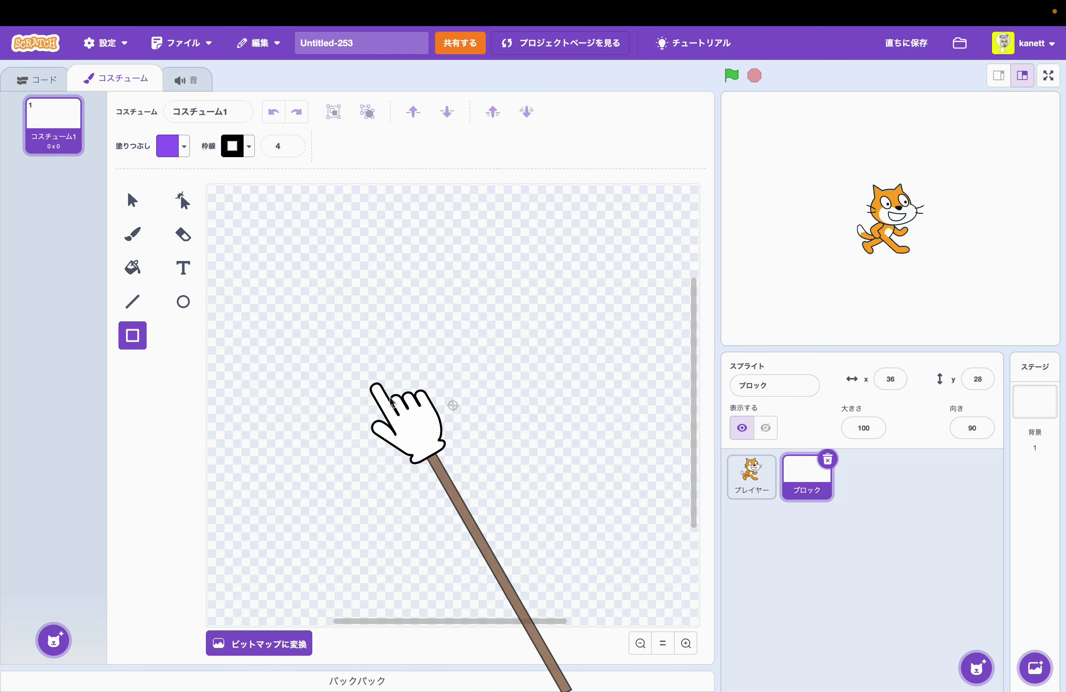
click(185, 149)
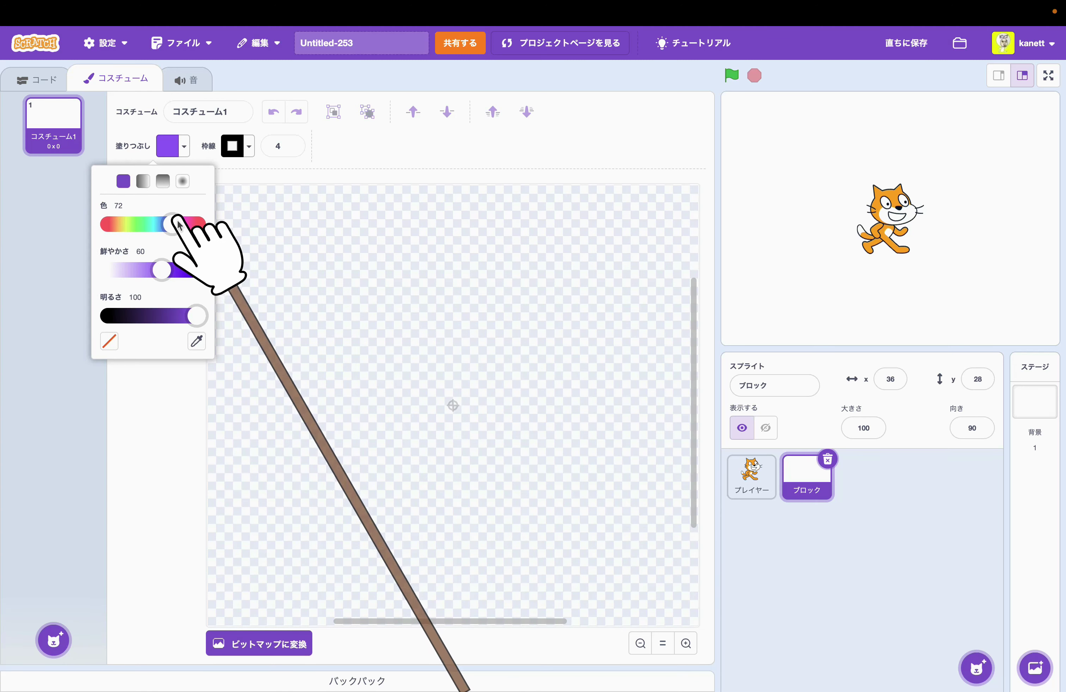
drag(178, 223, 124, 224)
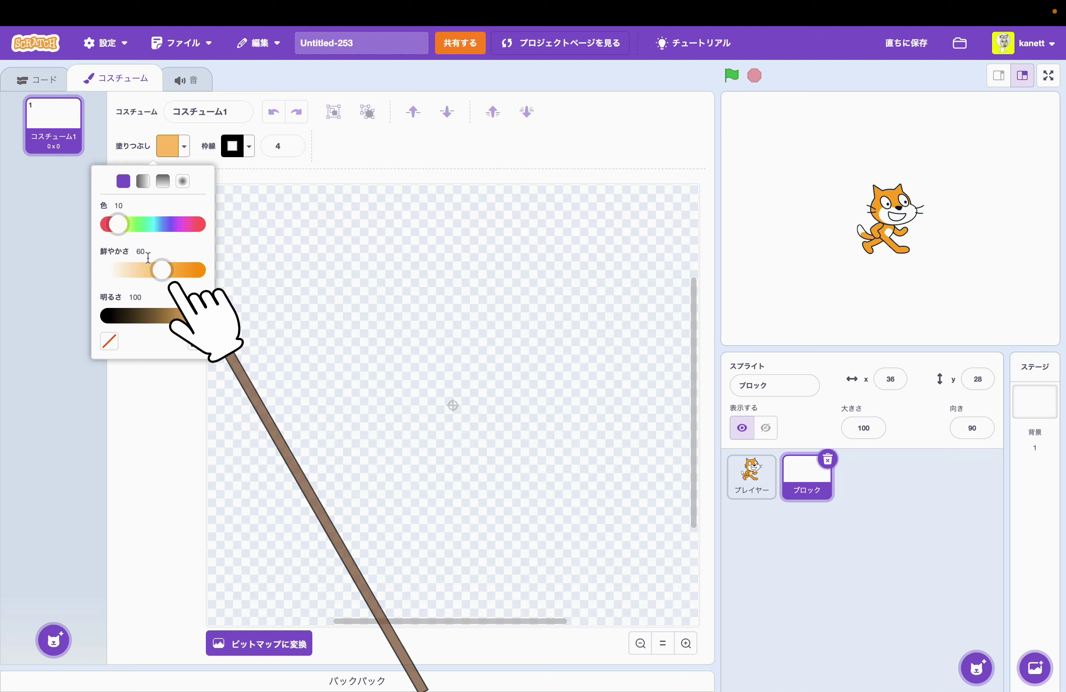
drag(162, 271, 212, 269)
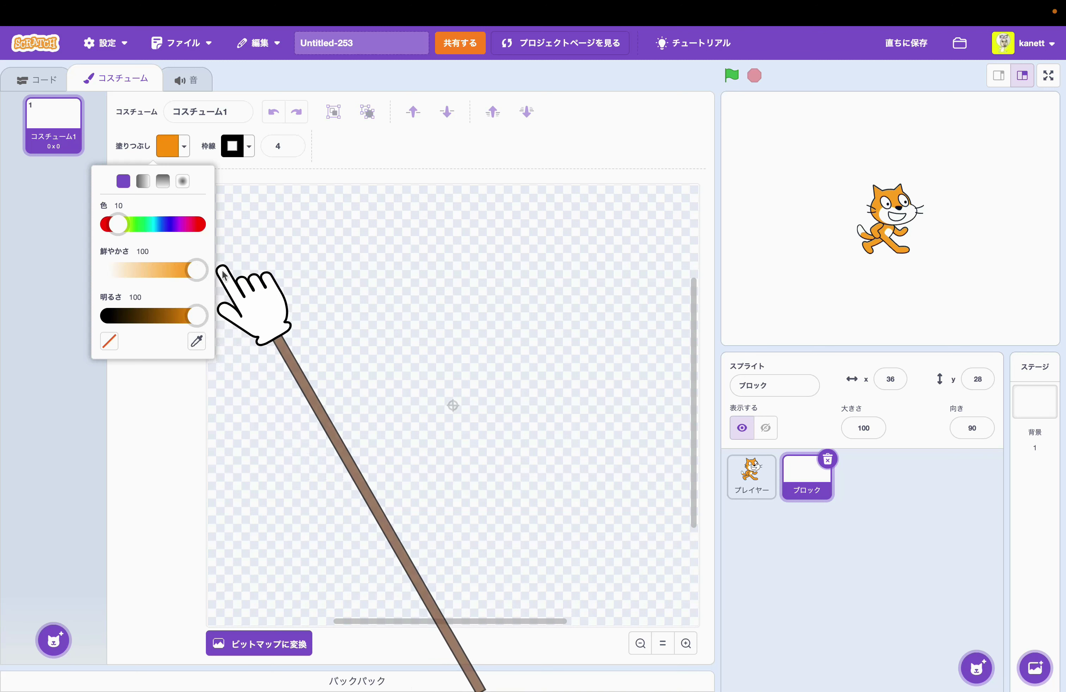
drag(195, 315, 153, 327)
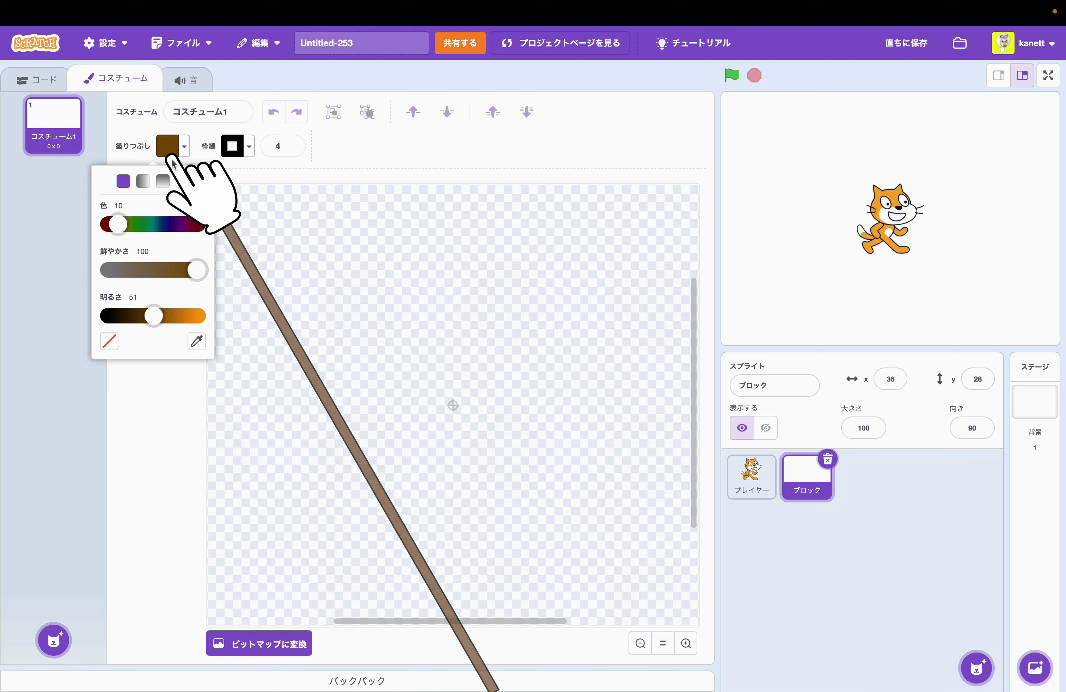
click(418, 387)
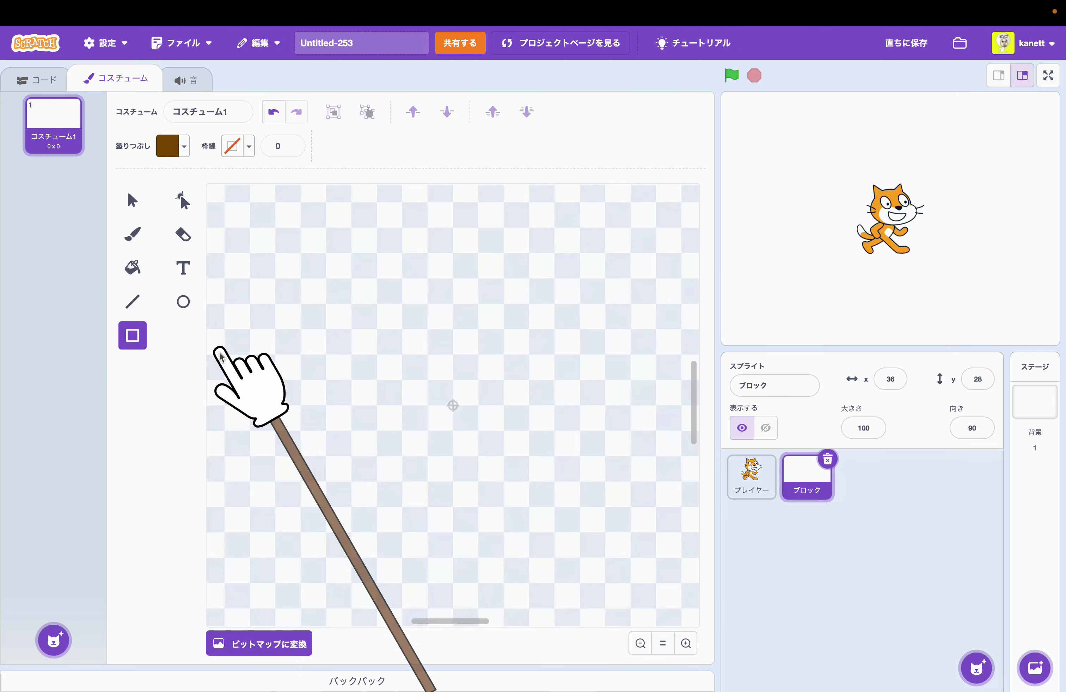
Draw a brown square, enlarge it to 31 x 31 and centre it on the canvas
drag(385, 357, 494, 467)
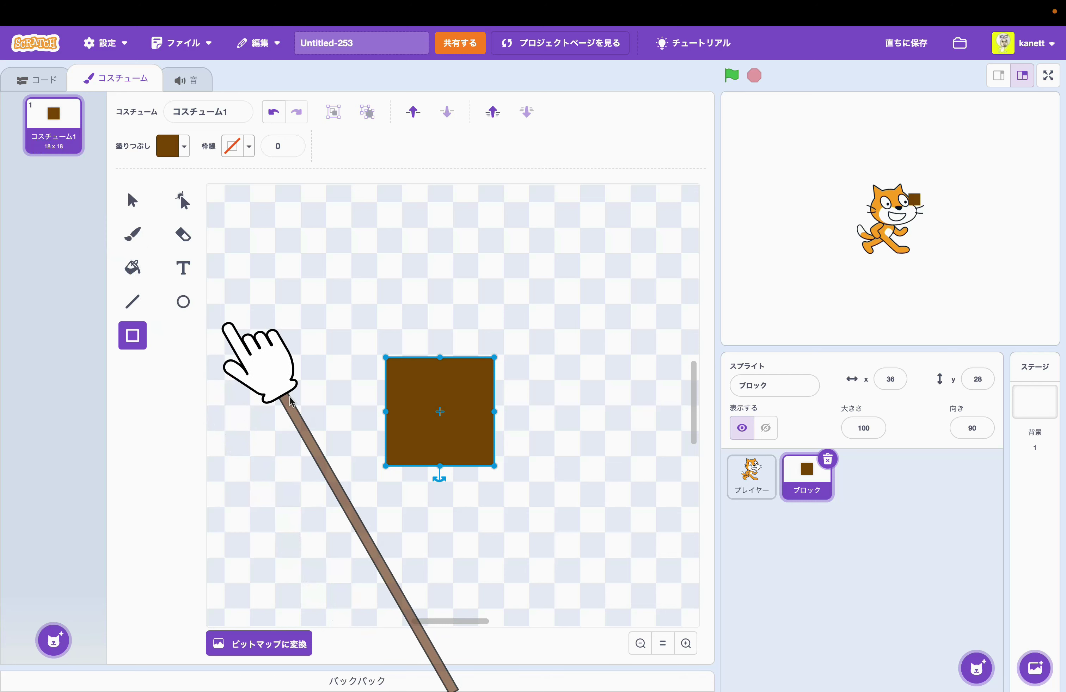
drag(494, 466, 580, 551)
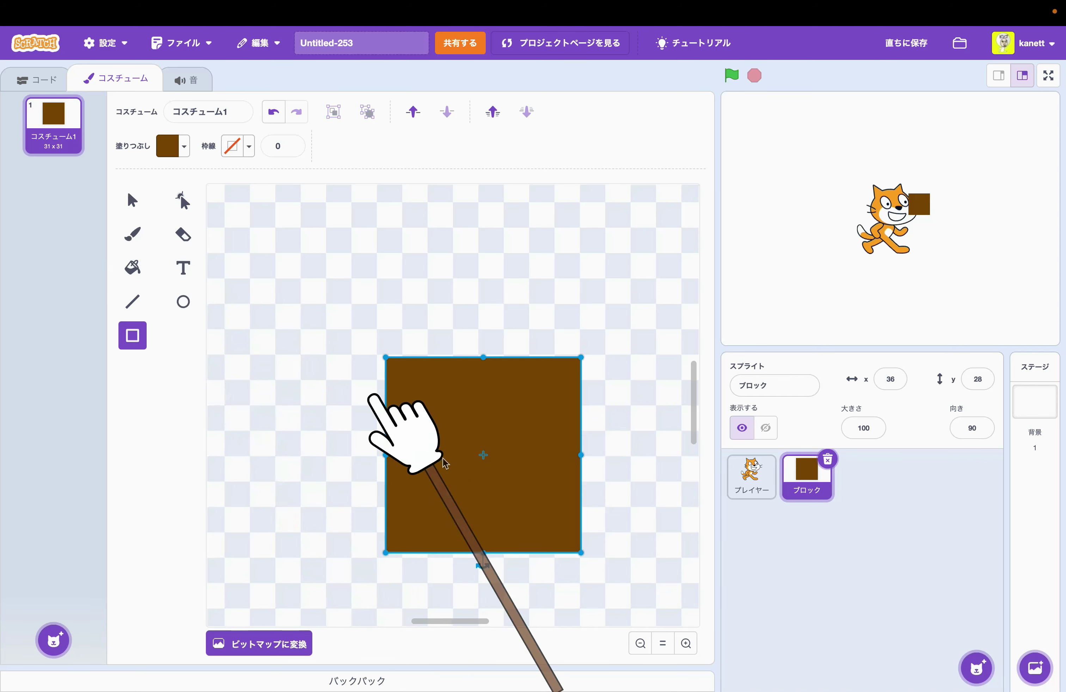
drag(443, 476, 411, 425)
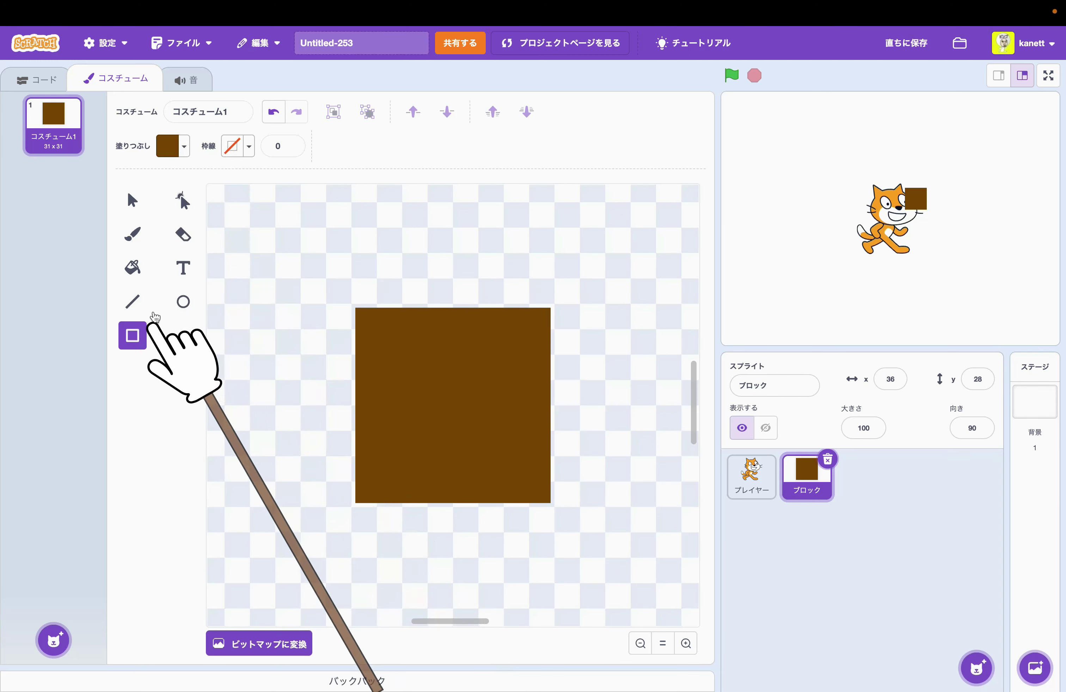
Set the fill brightness to 0 and draw a narrow black strip along the full height of the square's right edge
click(171, 146)
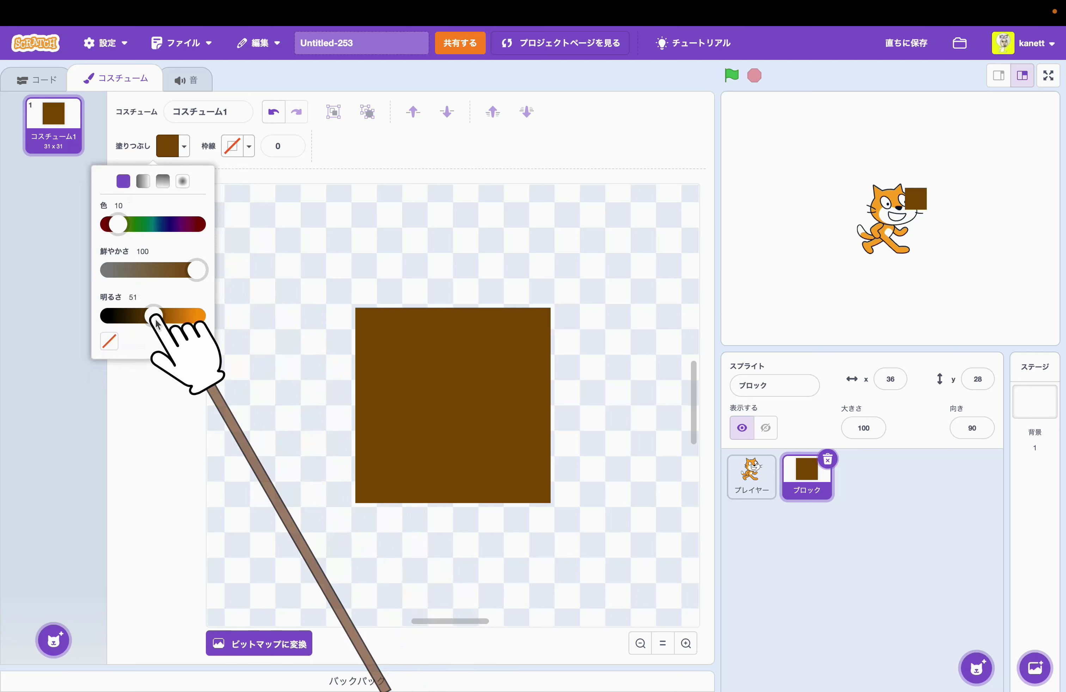
drag(155, 315, 58, 323)
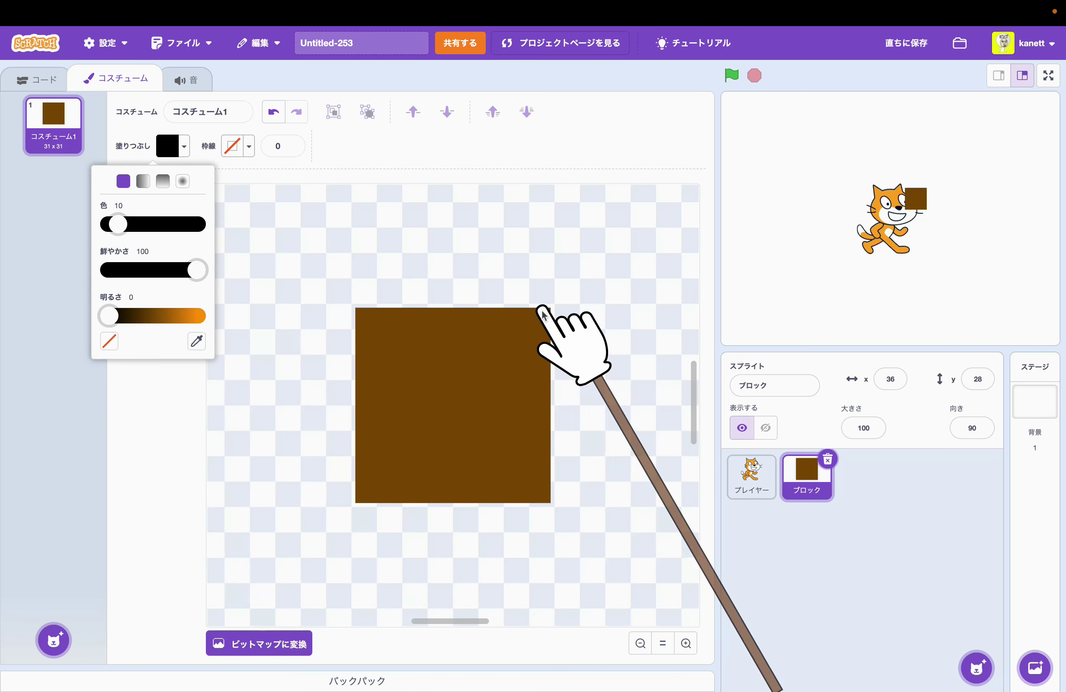
click(548, 330)
drag(549, 331, 552, 501)
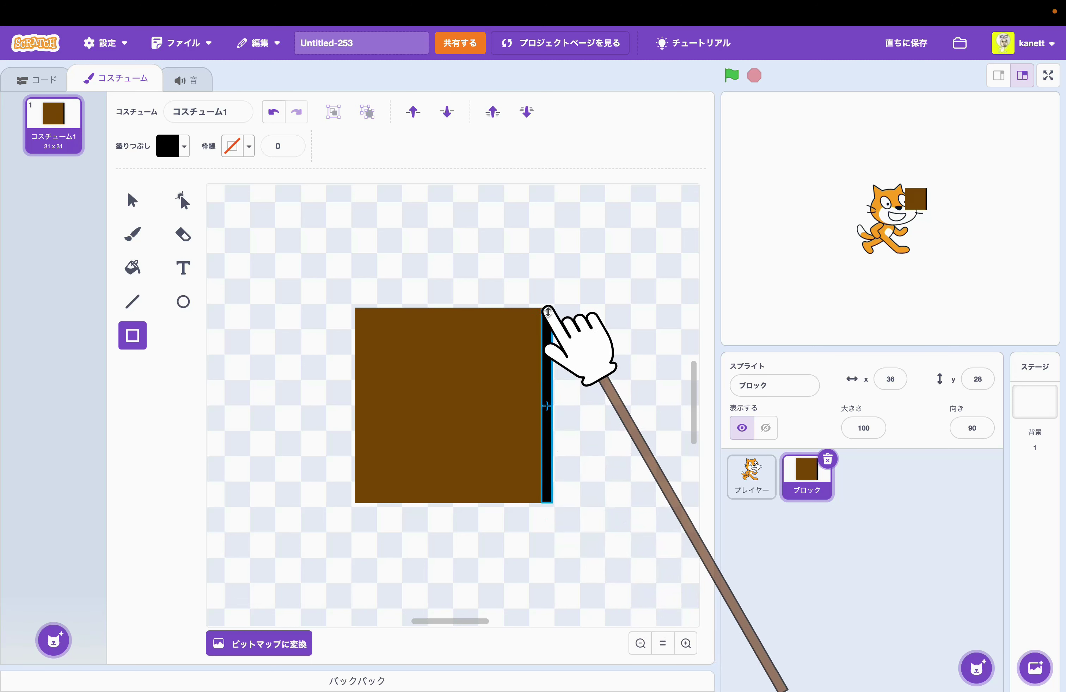
drag(547, 311, 548, 309)
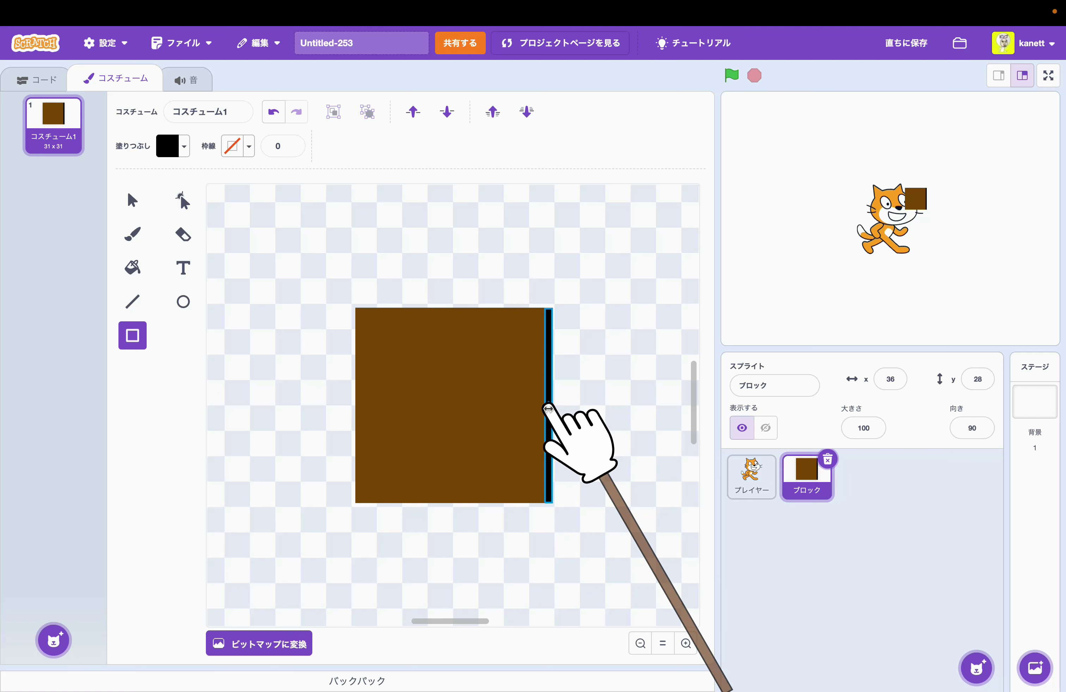
click(517, 299)
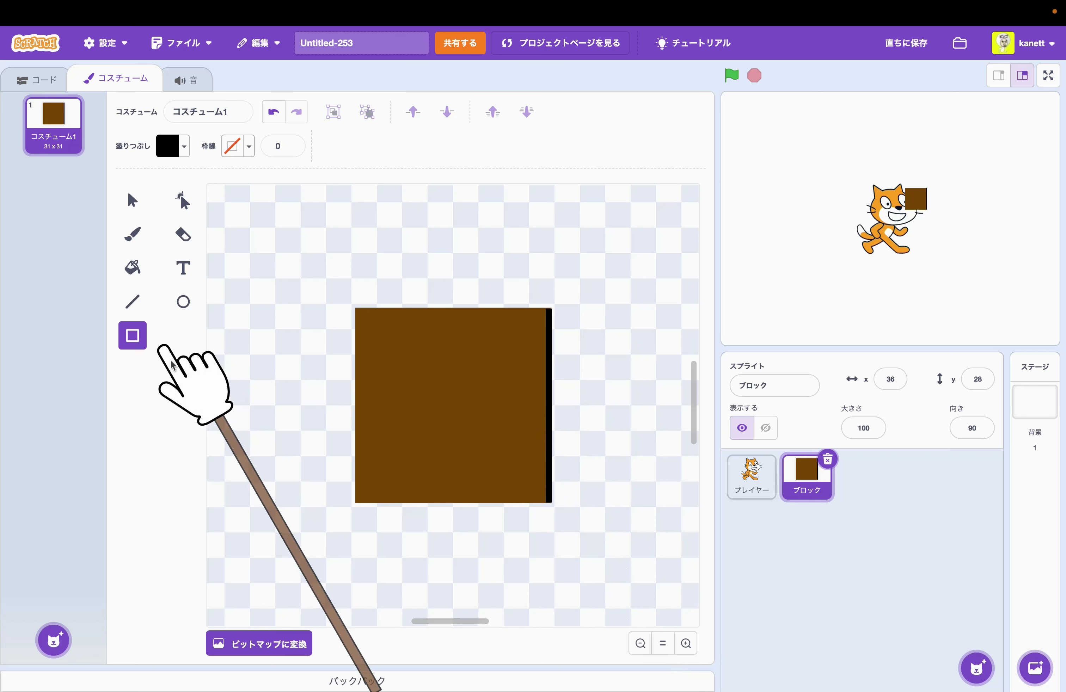
Draw black crack lines of width 1 across the brown square, with a central diagonal branching to all four edges
click(132, 301)
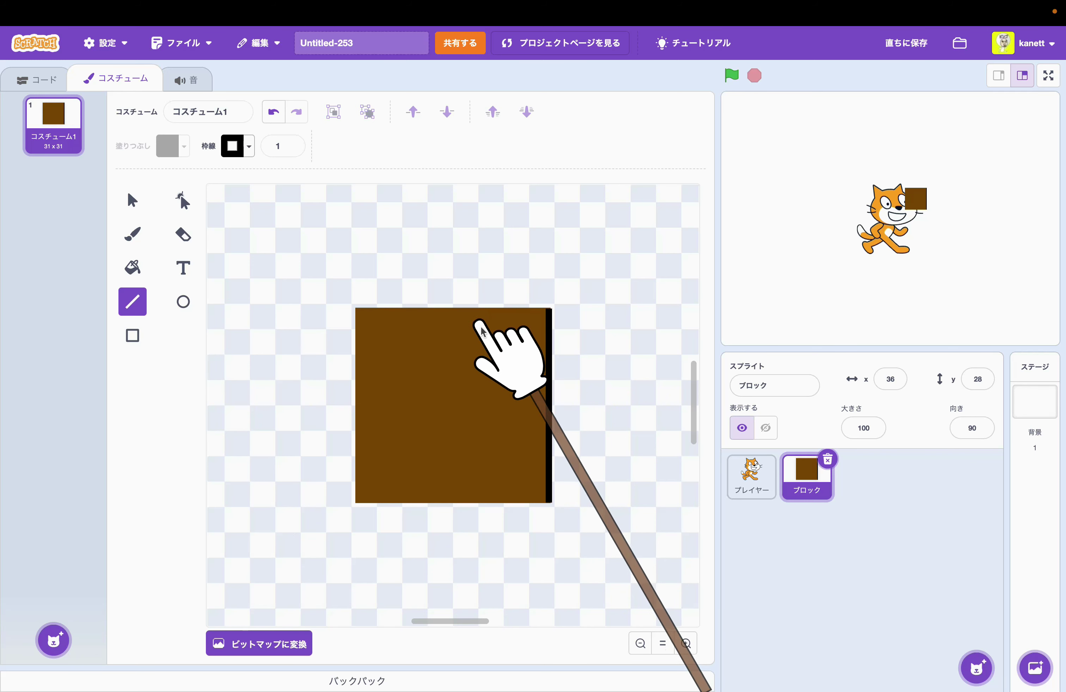
drag(480, 313, 482, 387)
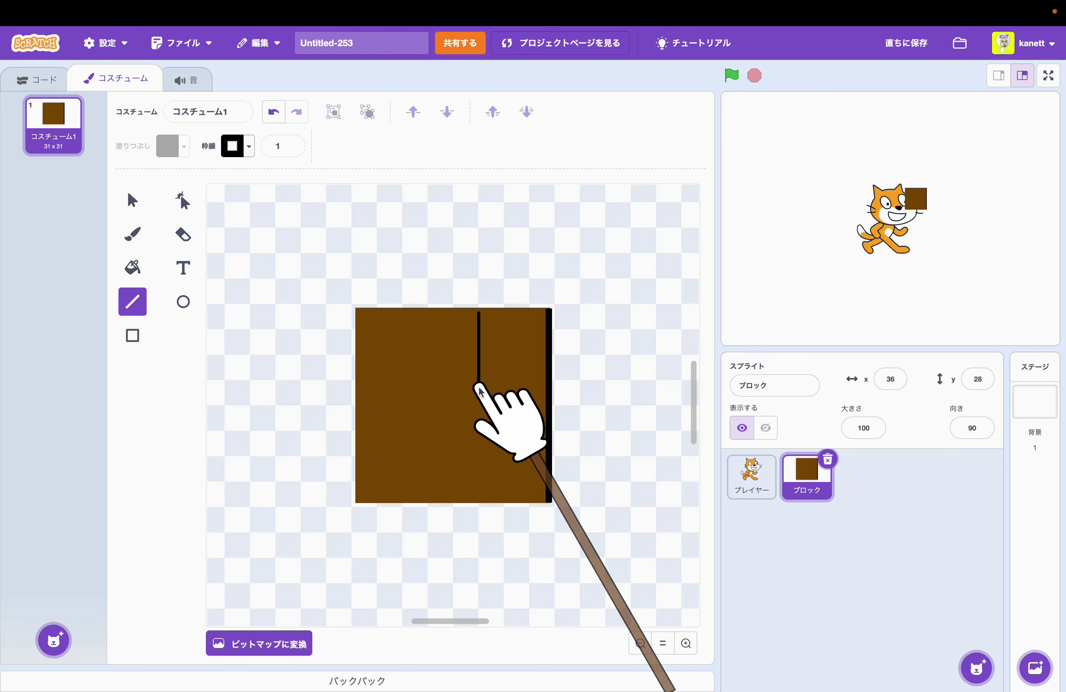
mouse_move(479, 387)
mouse_down()
mouse_move(543, 387)
mouse_move(443, 429)
mouse_move(419, 464)
mouse_up()
drag(417, 461, 418, 499)
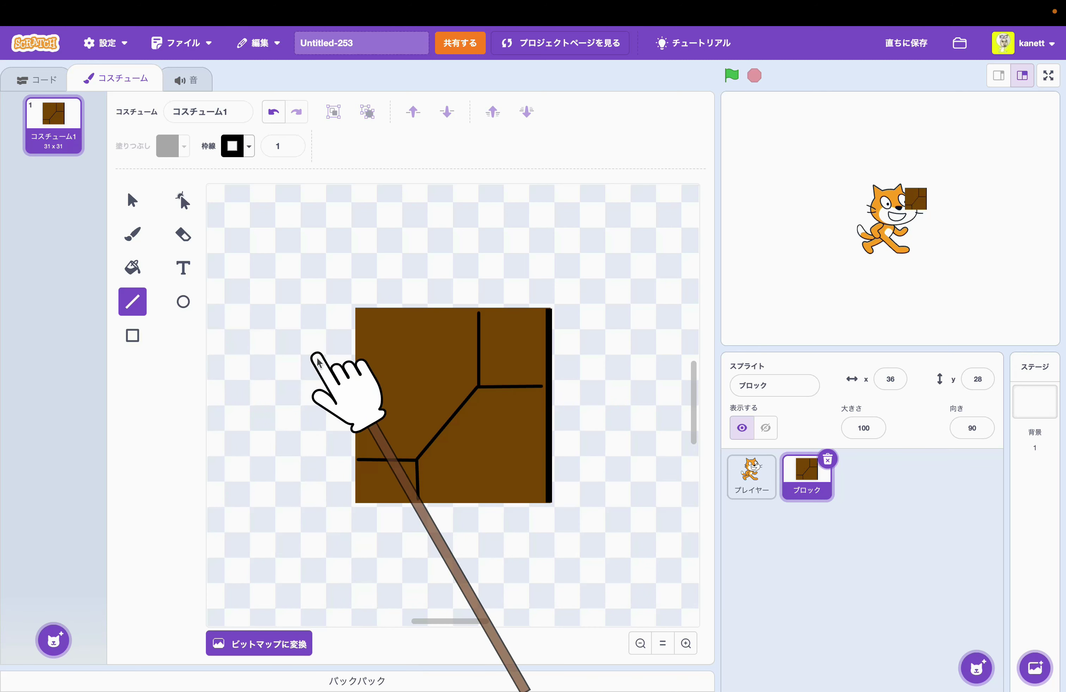
Draw a thin rectangle across the full width of the block's top edge and remove its outline
click(133, 336)
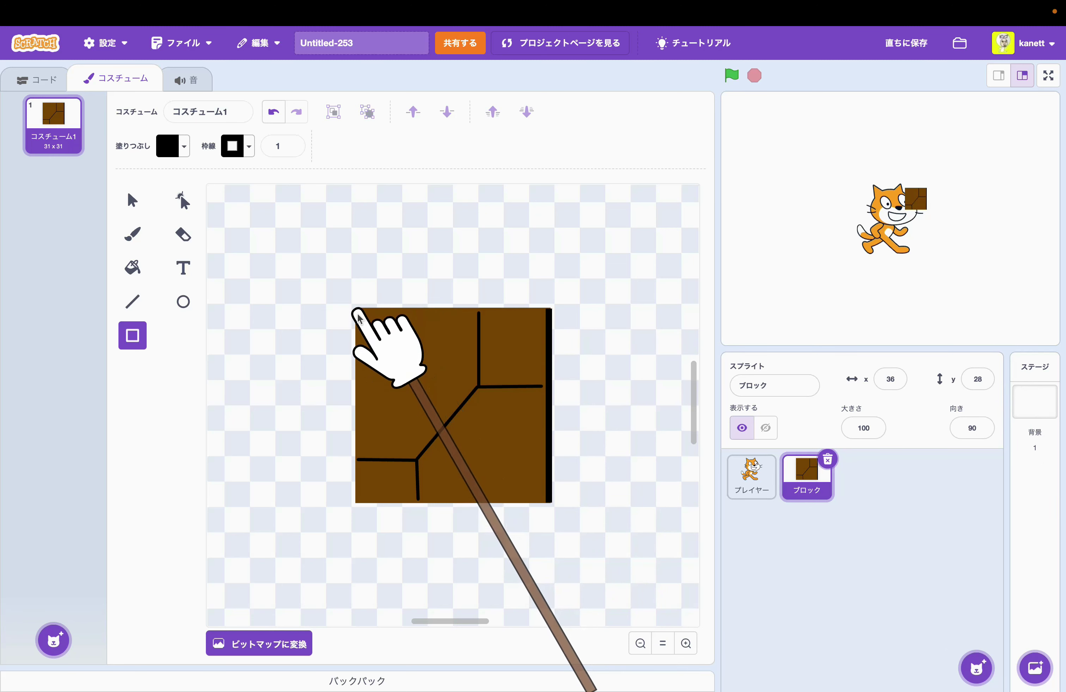
mouse_move(358, 310)
mouse_down()
mouse_move(523, 330)
mouse_move(550, 322)
mouse_up()
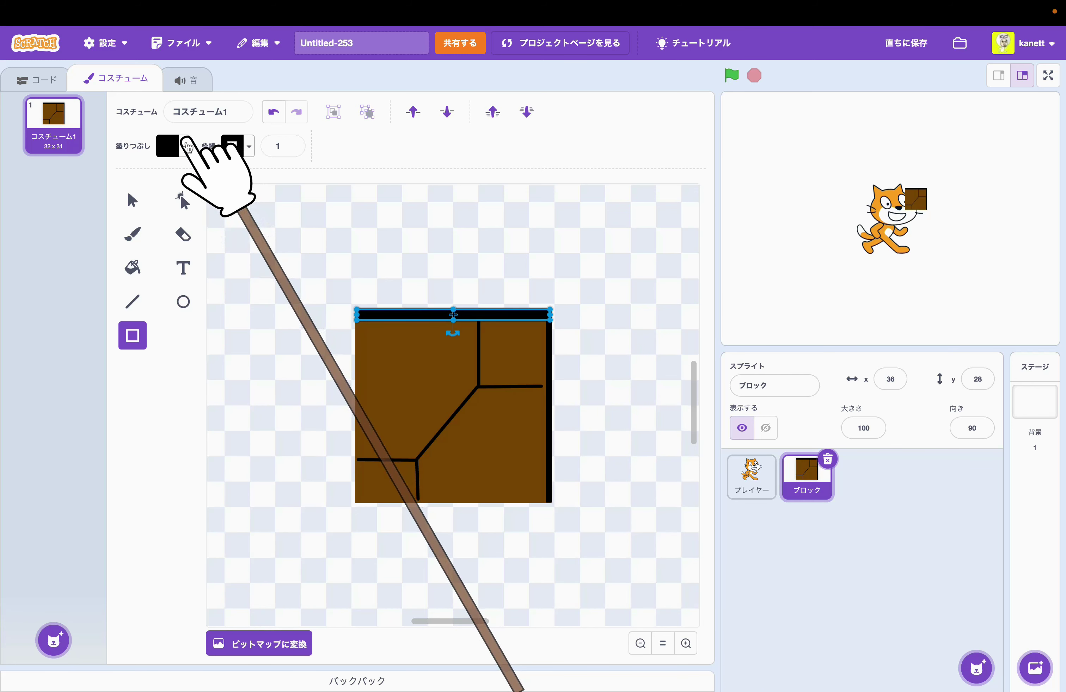
click(175, 146)
click(251, 149)
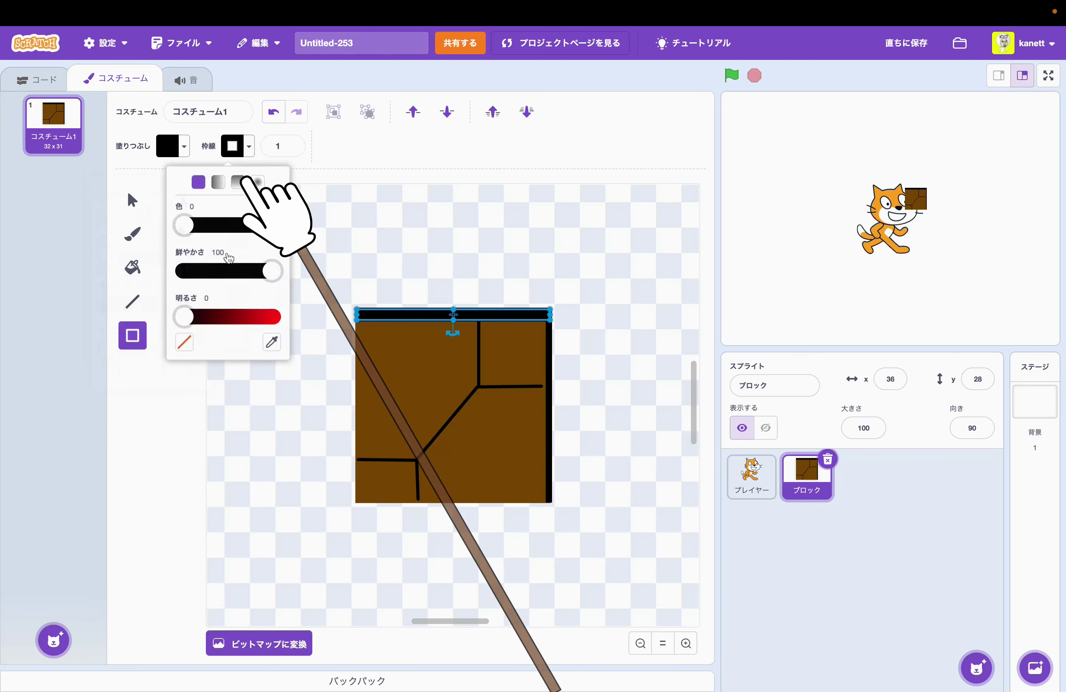
click(184, 342)
Fill the top strip with light orange, using colour 10, saturation 50 and brightness 100
click(184, 152)
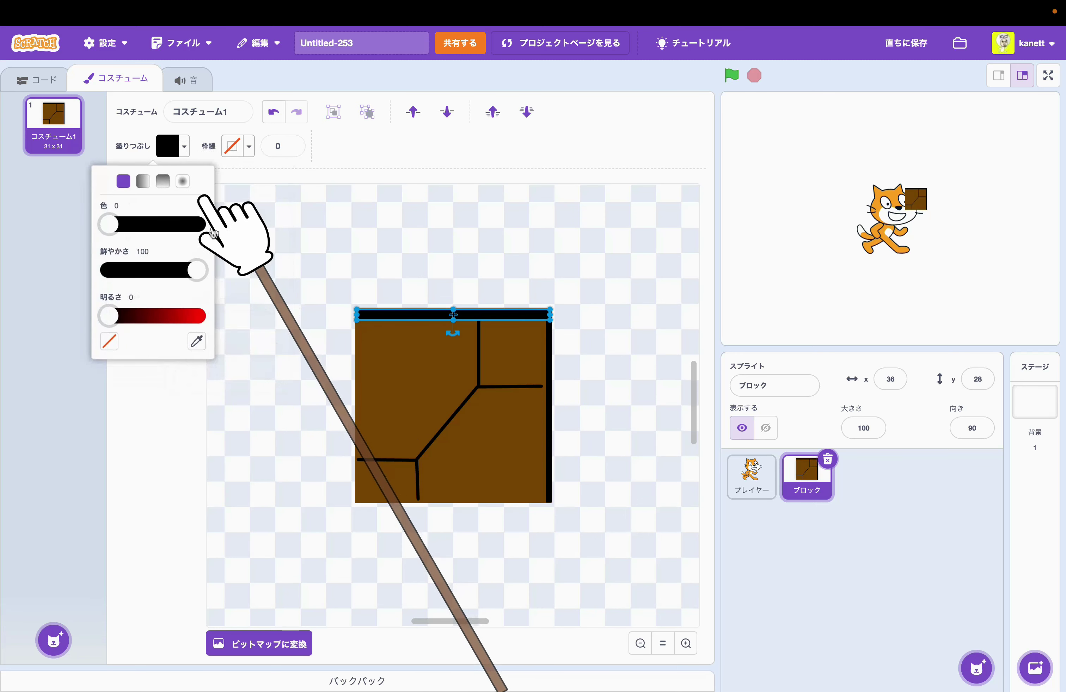
drag(111, 225, 119, 225)
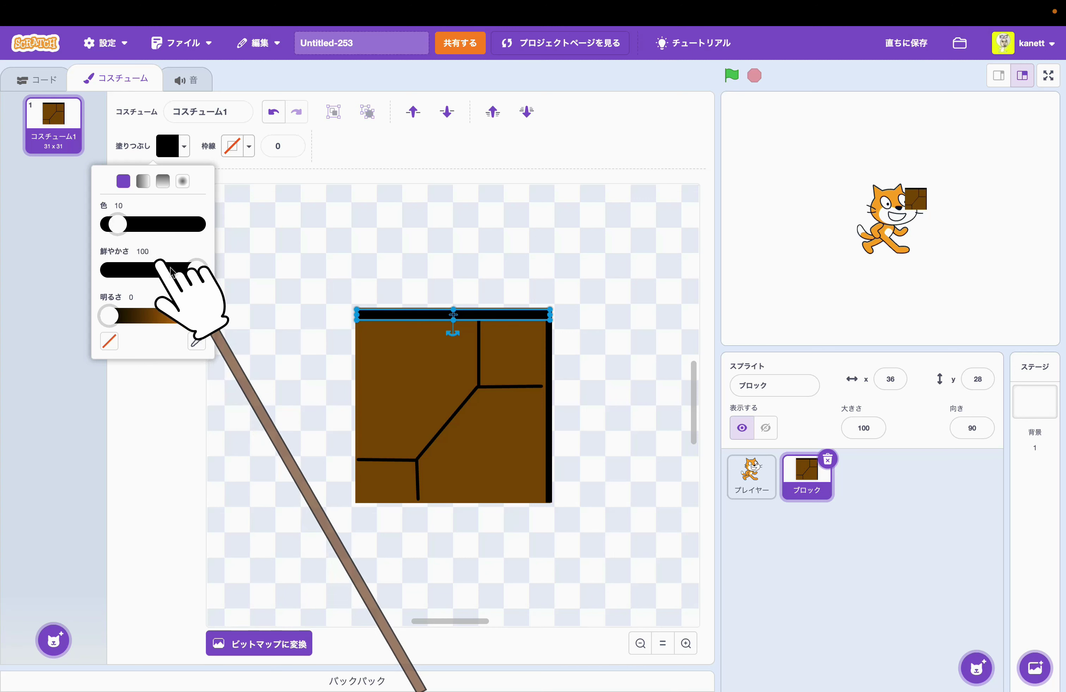
drag(196, 269, 147, 283)
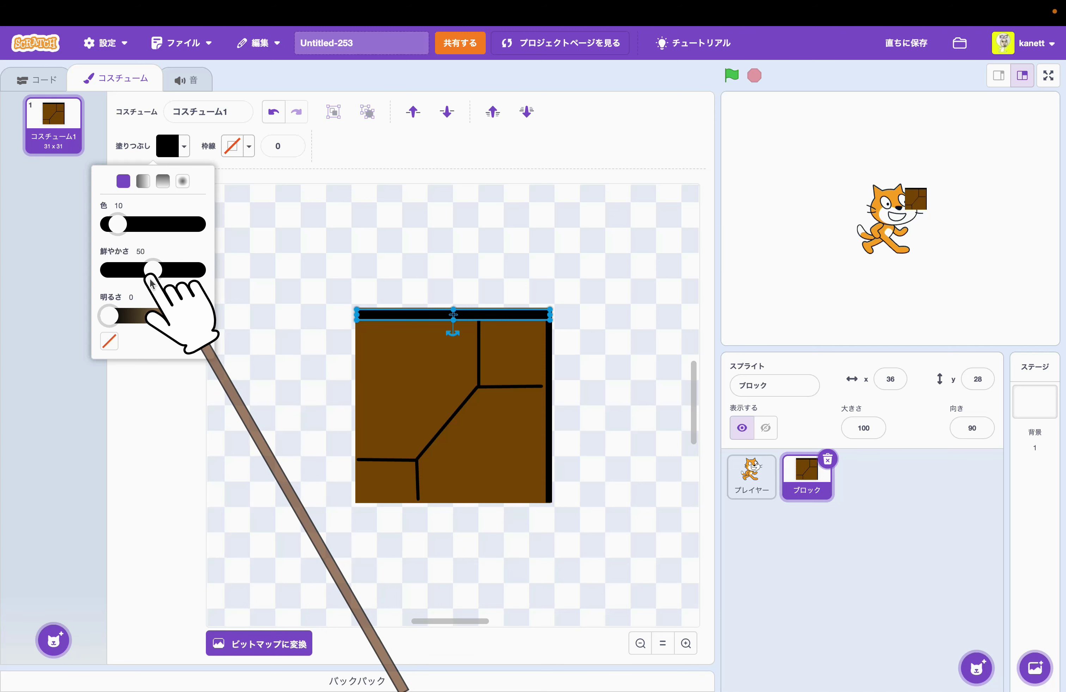
drag(109, 316, 196, 316)
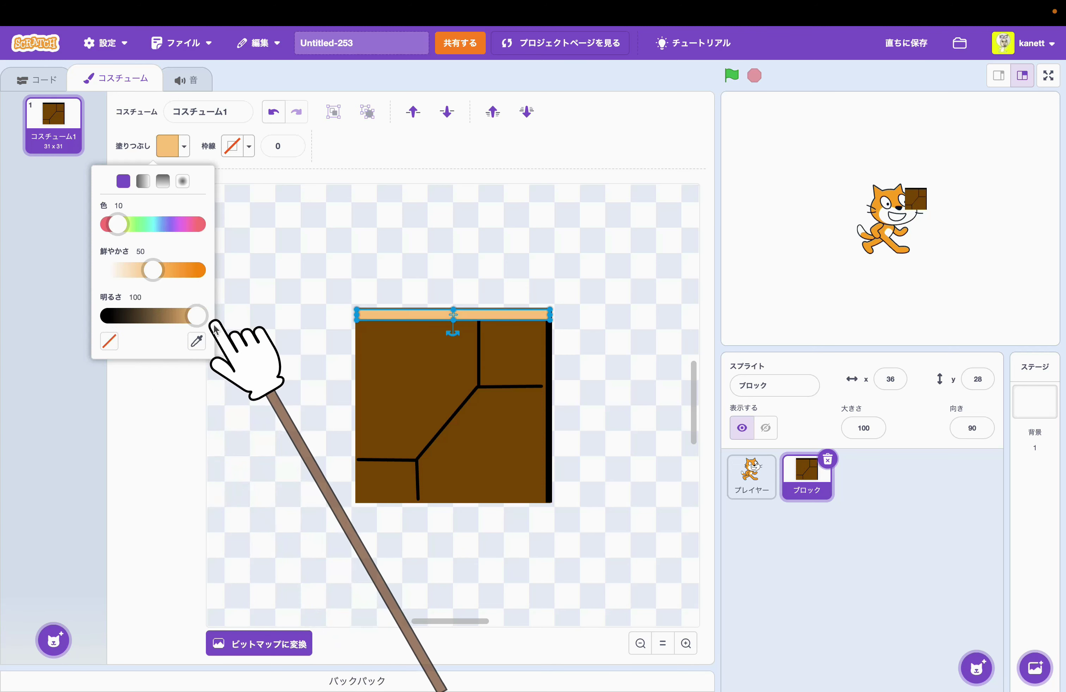
click(320, 359)
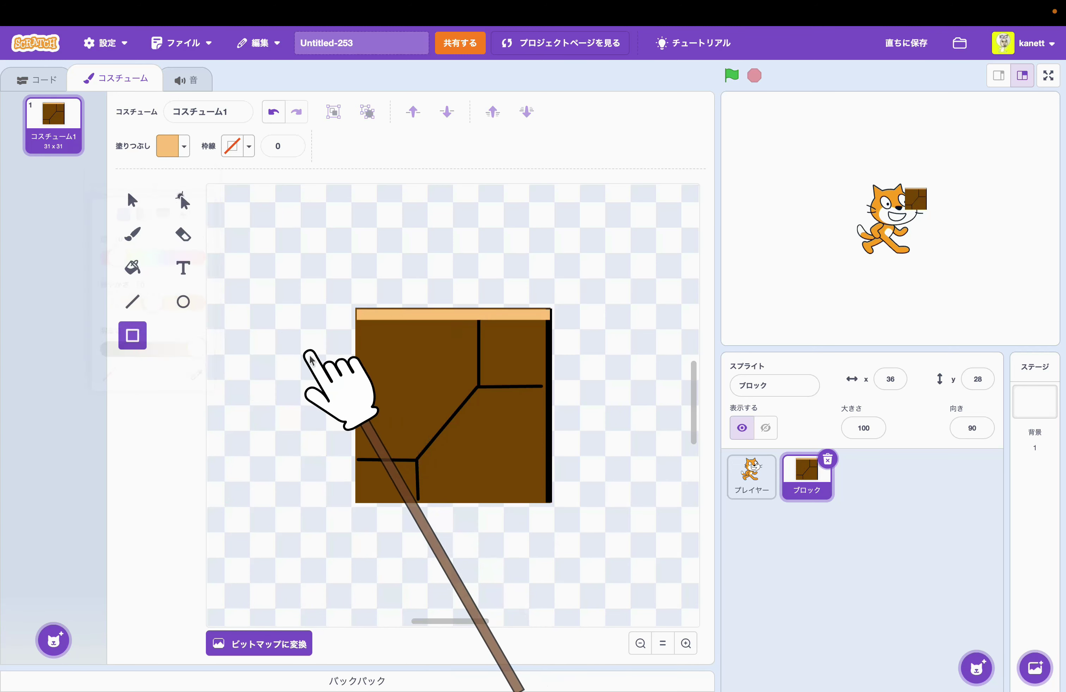
Move the light orange strip up to the block's top edge and fit it to the block's full width
click(686, 643)
click(686, 644)
scroll(619, 504, up, 2)
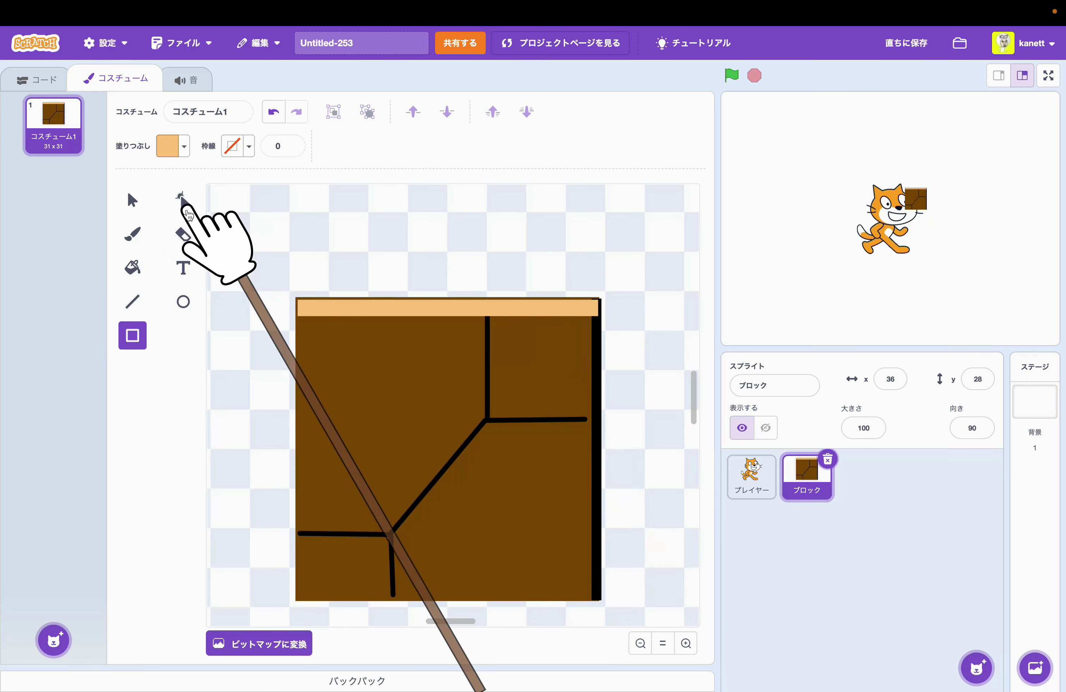
click(132, 200)
click(362, 309)
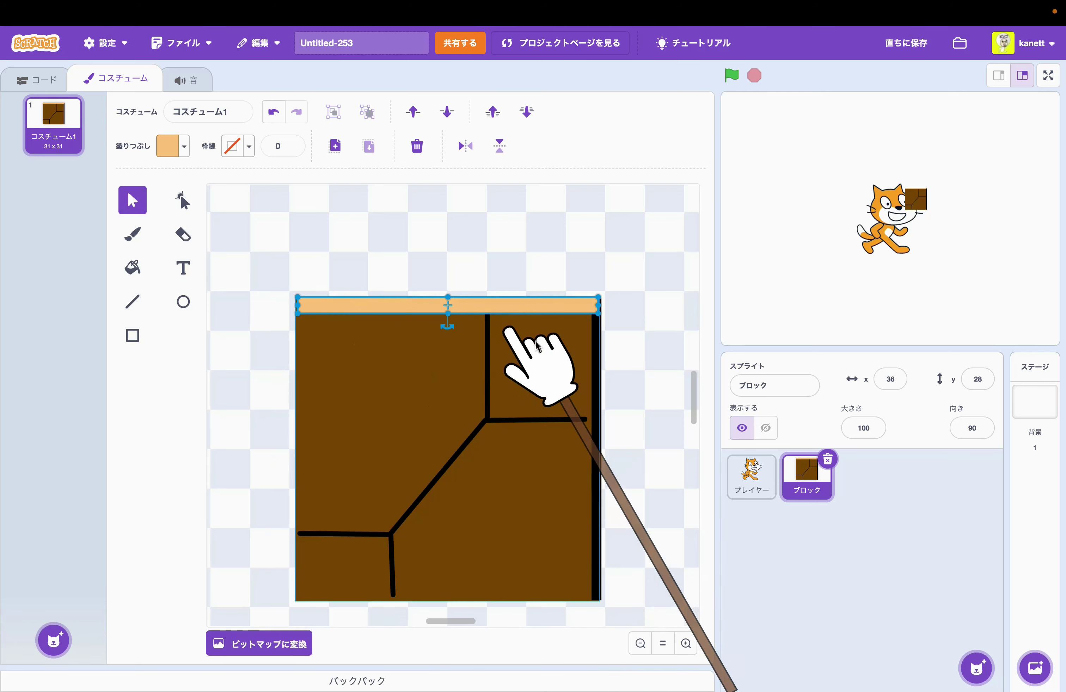
click(634, 367)
click(580, 310)
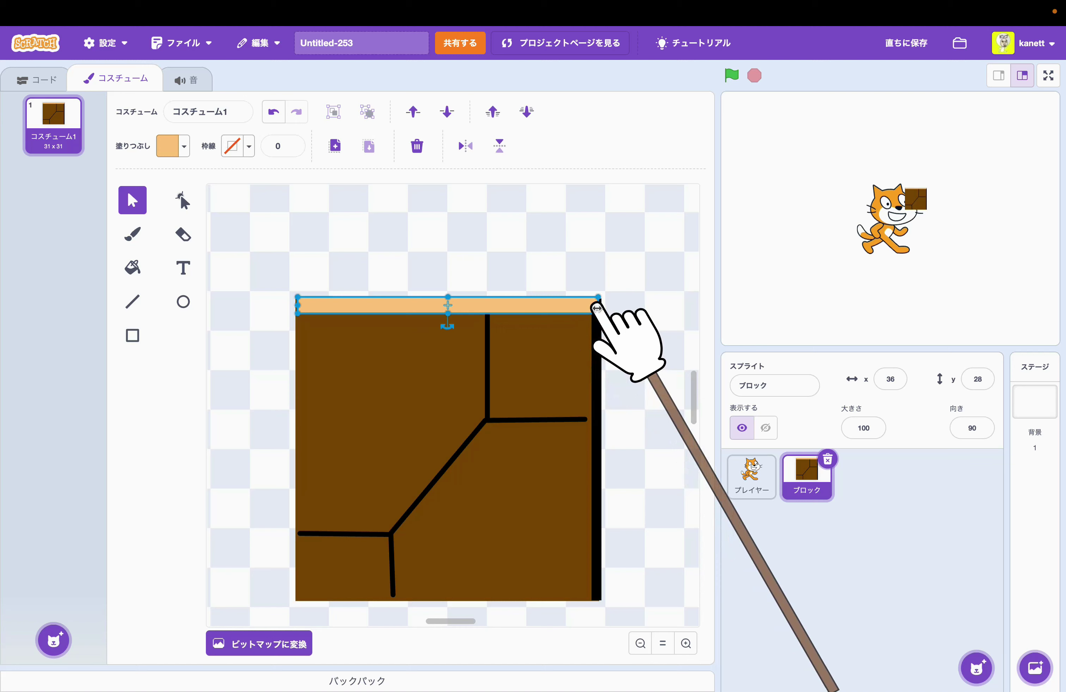
scroll(512, 528, up, 2)
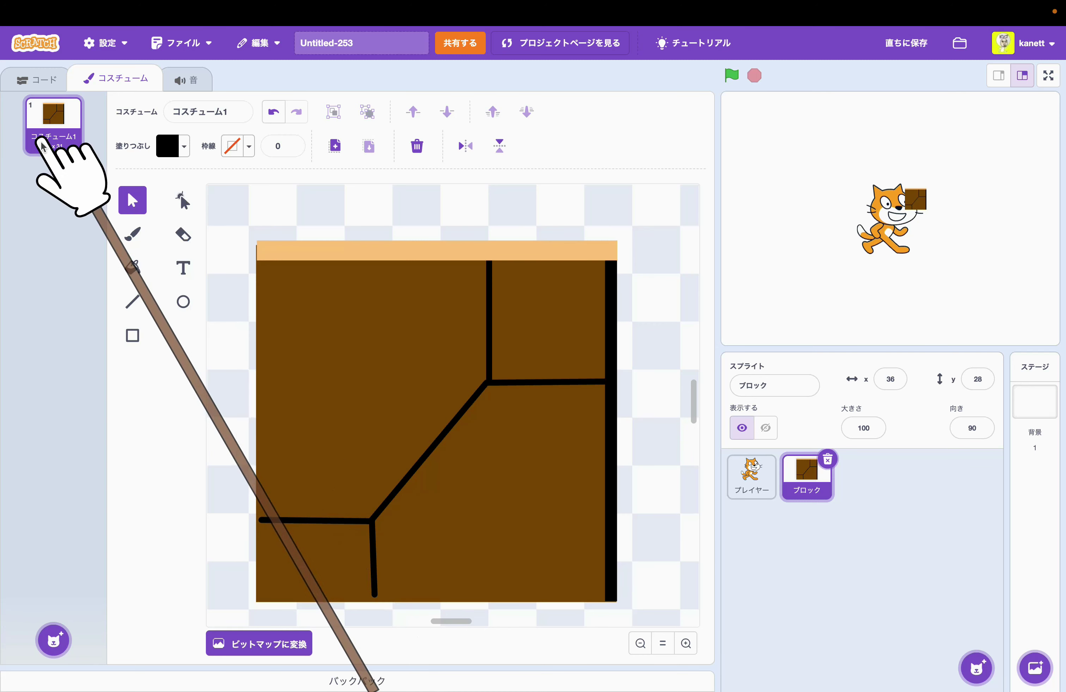
Rename the costume as ブロック
click(216, 113)
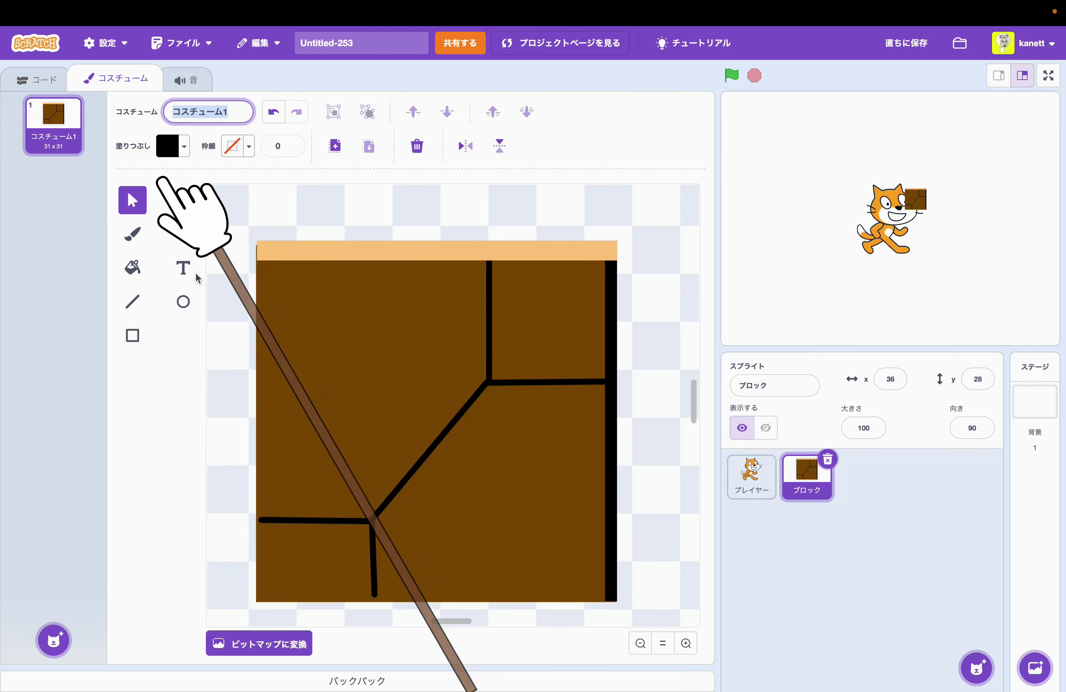
text(ぶろ)
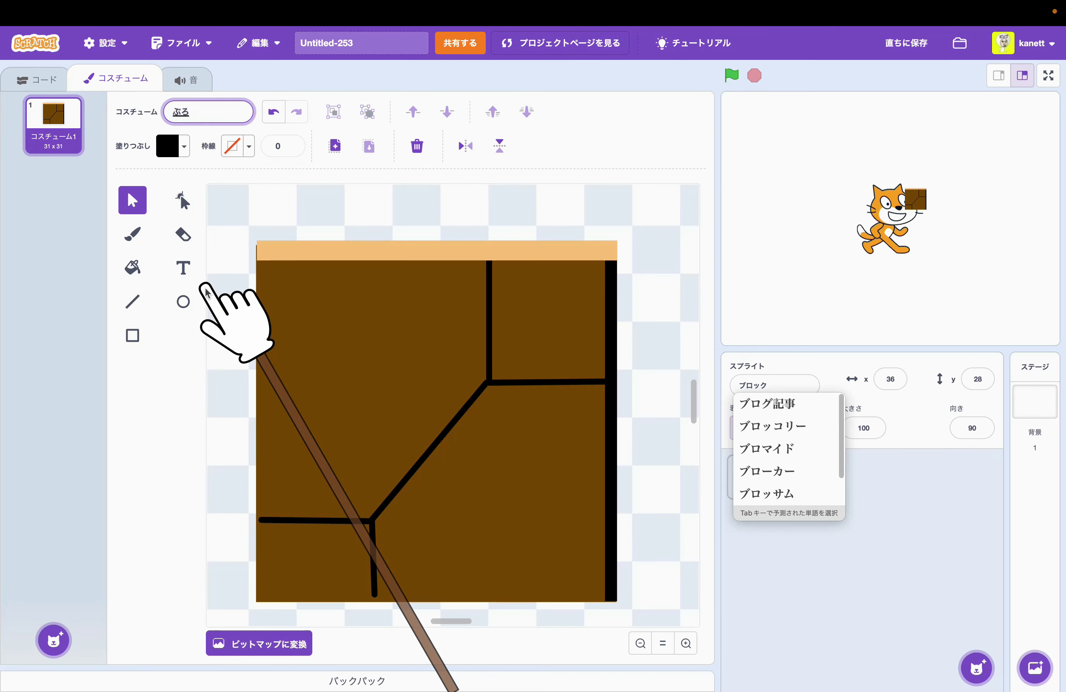
text(っく)
key(Tab)
key(Return)
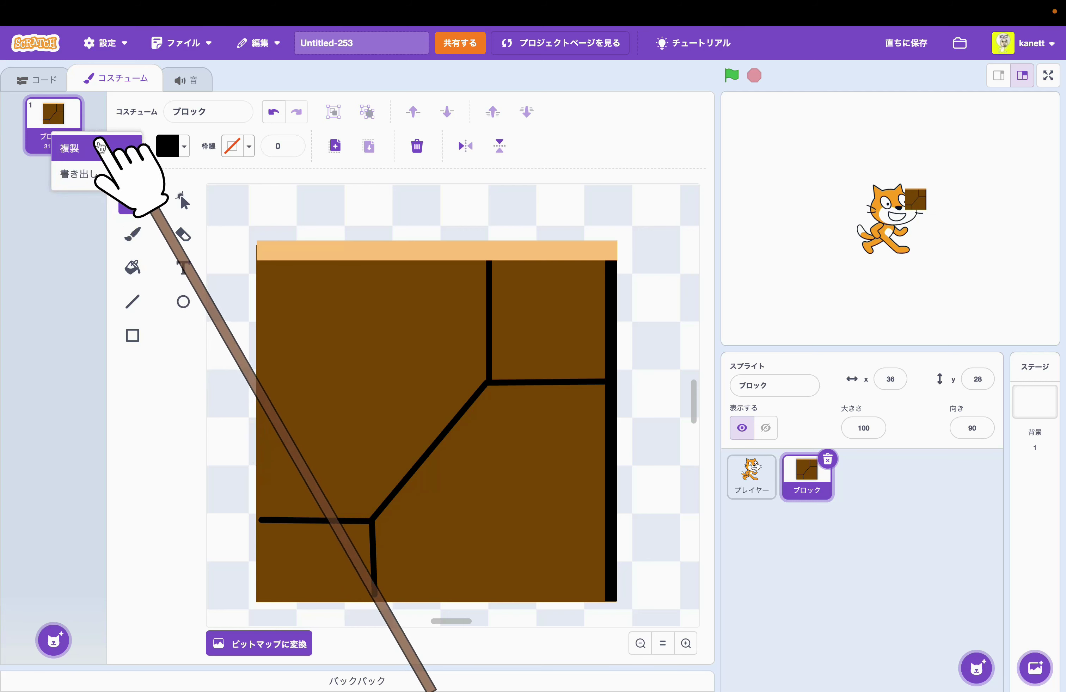
Duplicate the ブロック costume
click(97, 146)
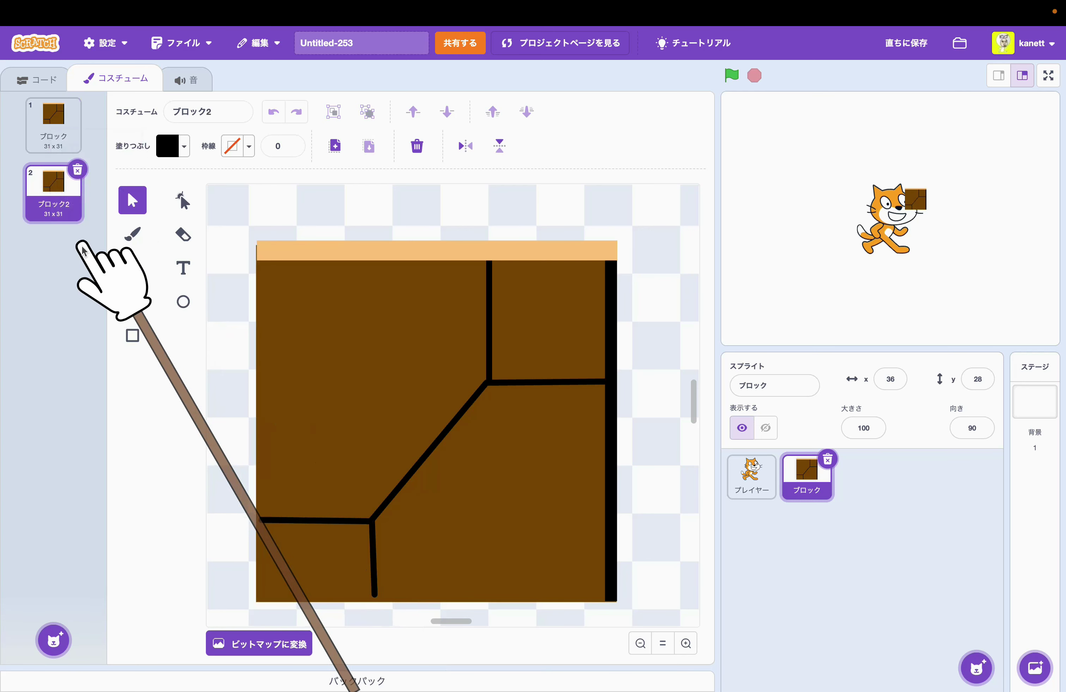
click(255, 345)
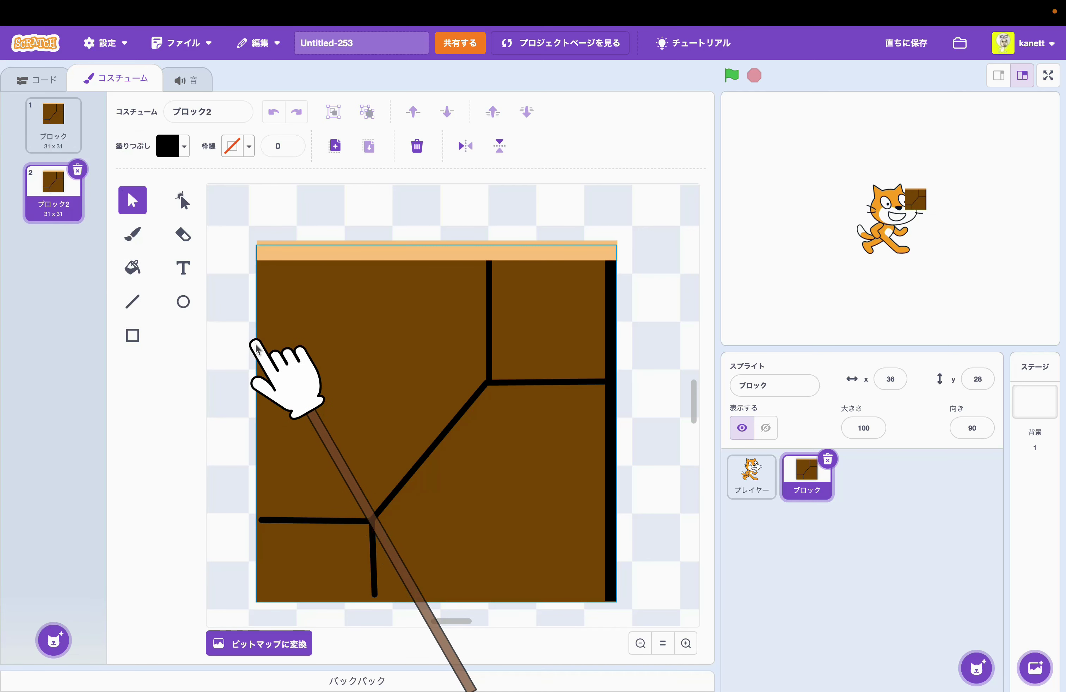
Delete the black crack lines and the black strip along the block's right edge from the duplicated costume
click(492, 359)
click(461, 422)
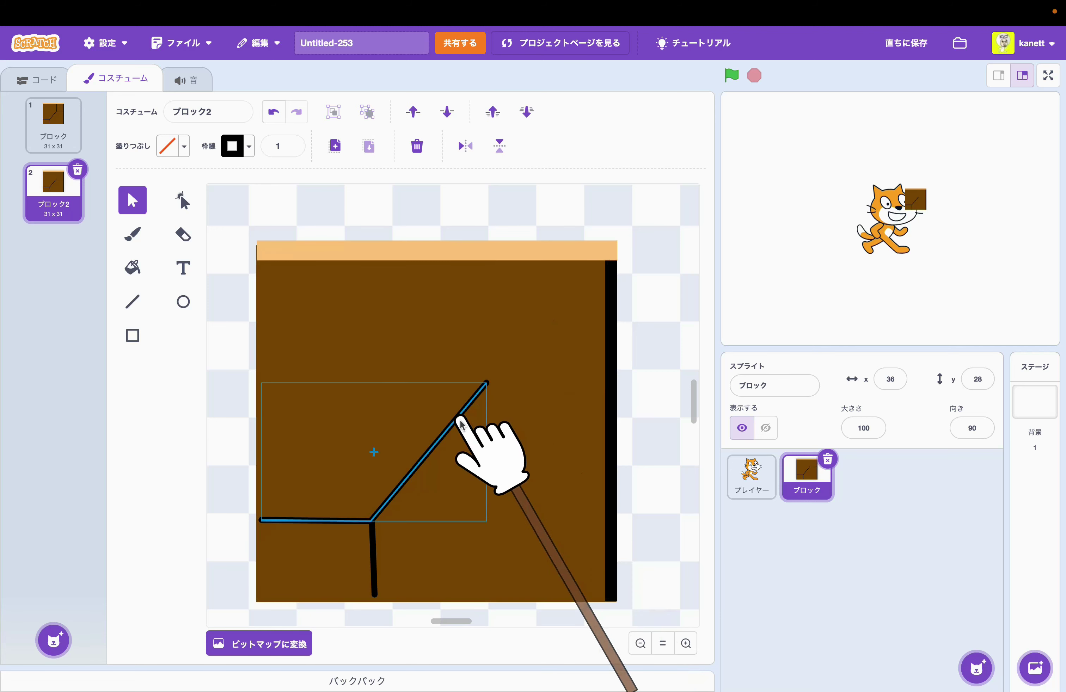
click(380, 567)
click(376, 569)
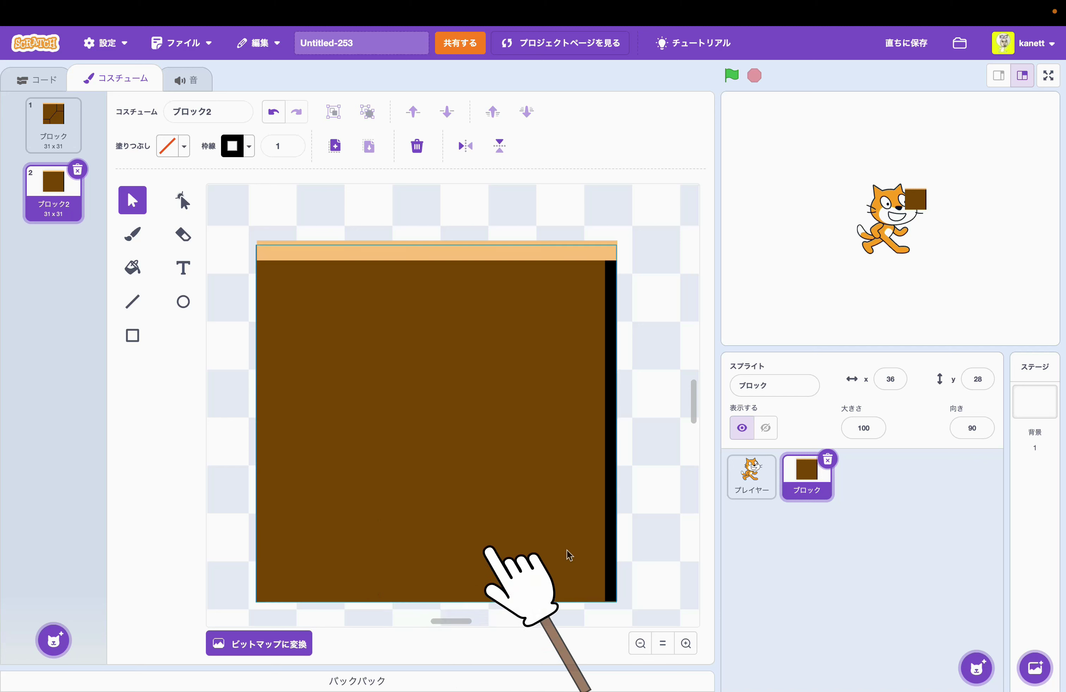
click(612, 500)
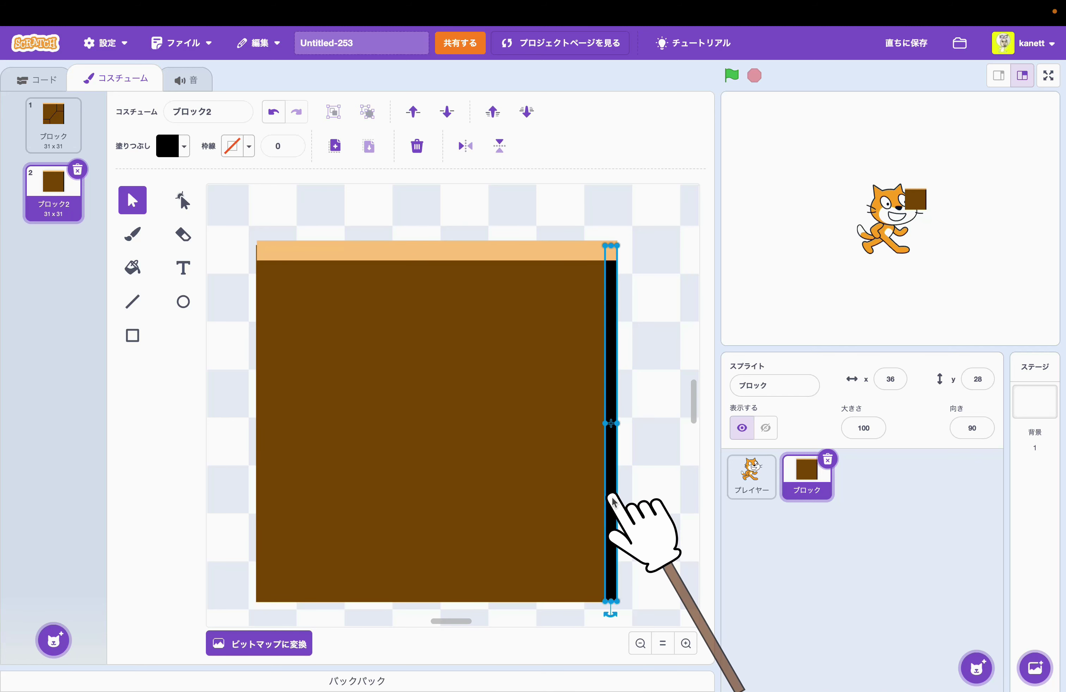
key(Delete)
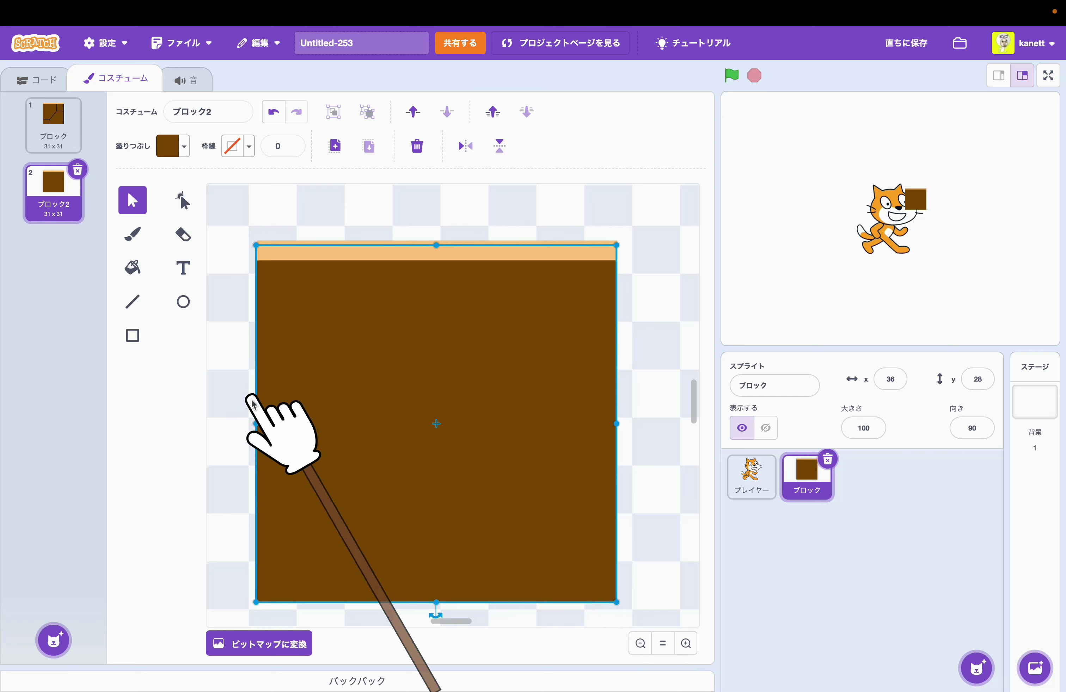
Fill the block's body with light yellow, using colour 13, saturation 50 and brightness 100
click(185, 147)
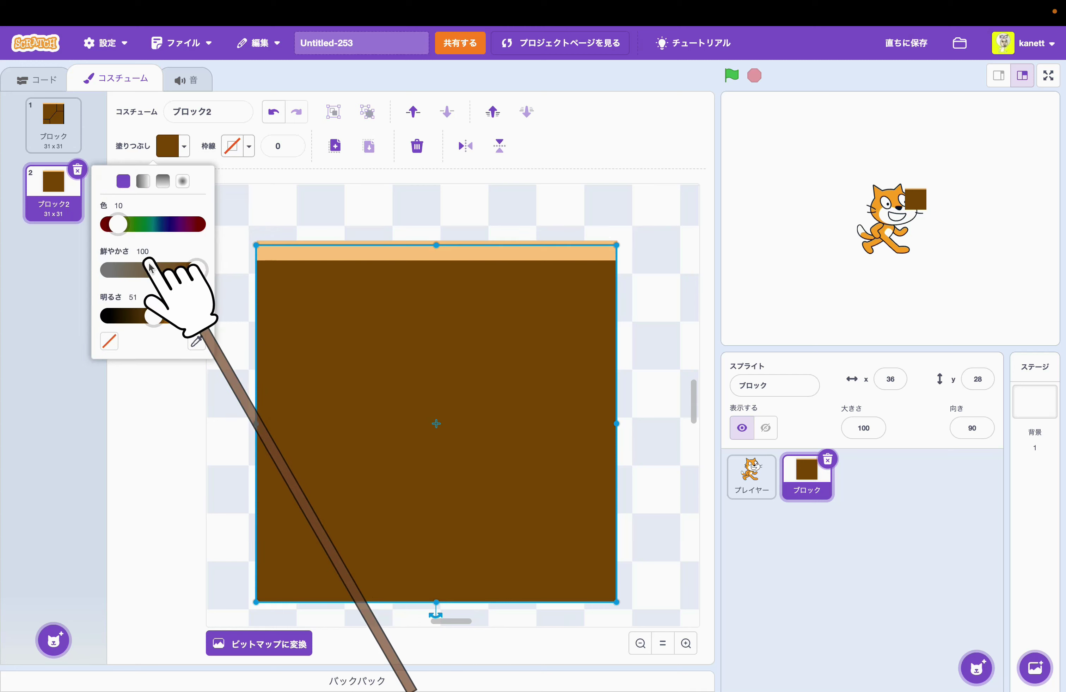
right_click(110, 223)
click(110, 223)
drag(113, 224, 121, 227)
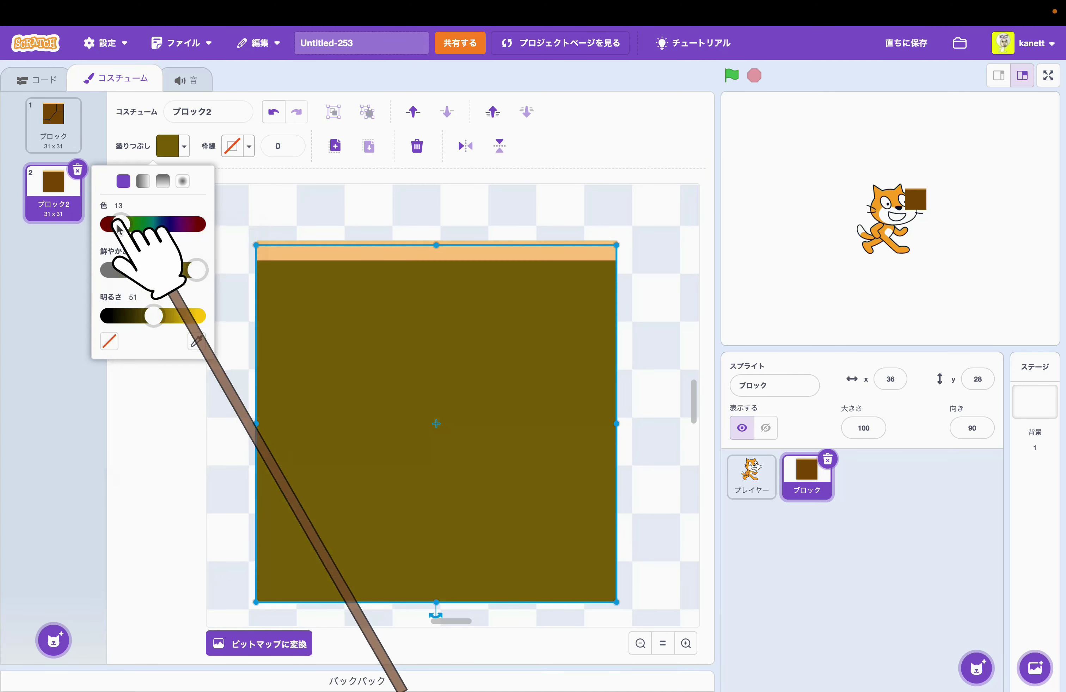
drag(193, 272, 148, 272)
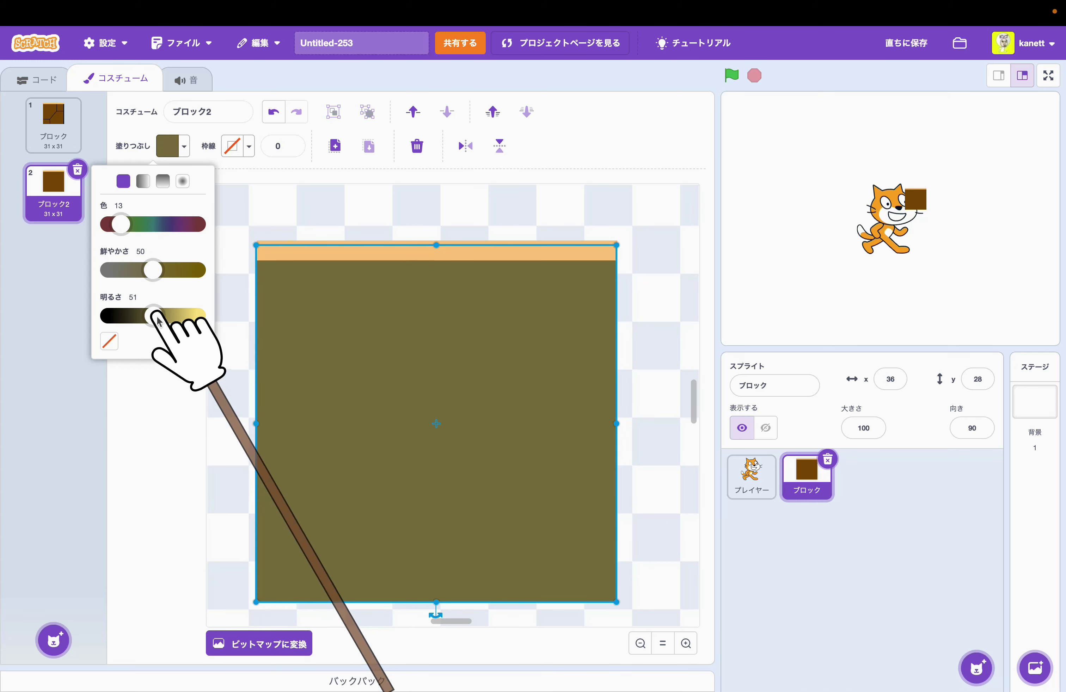
drag(154, 315, 200, 313)
click(231, 308)
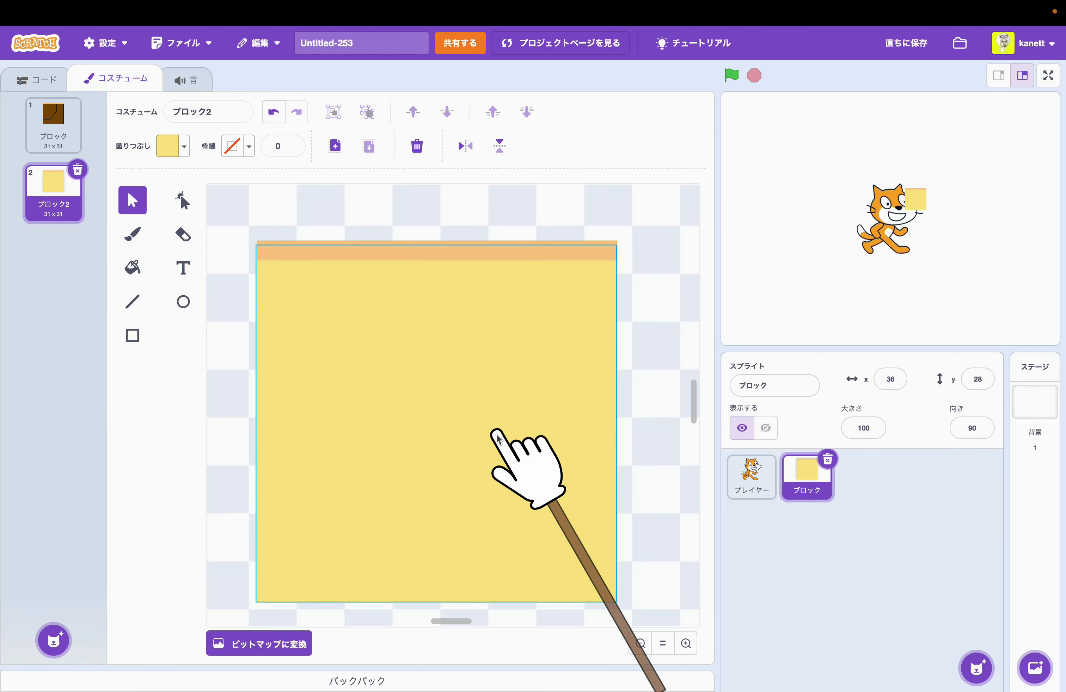
Draw a small black square with brightness 0 inside the yellow block's upper-left corner
click(133, 336)
click(185, 147)
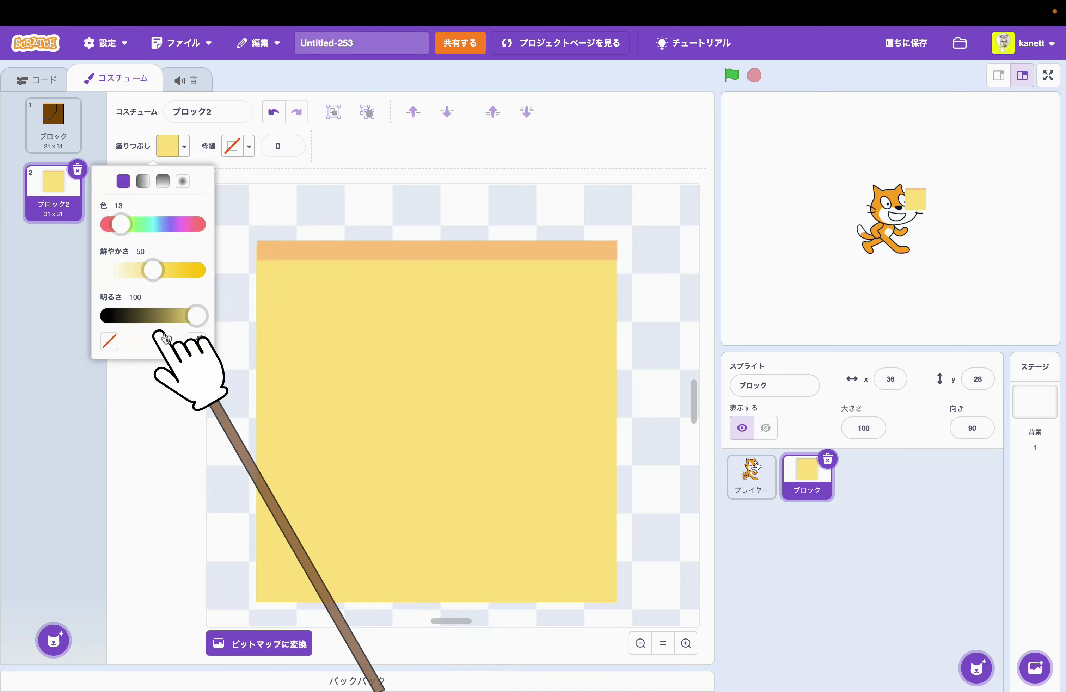
drag(197, 318, 108, 317)
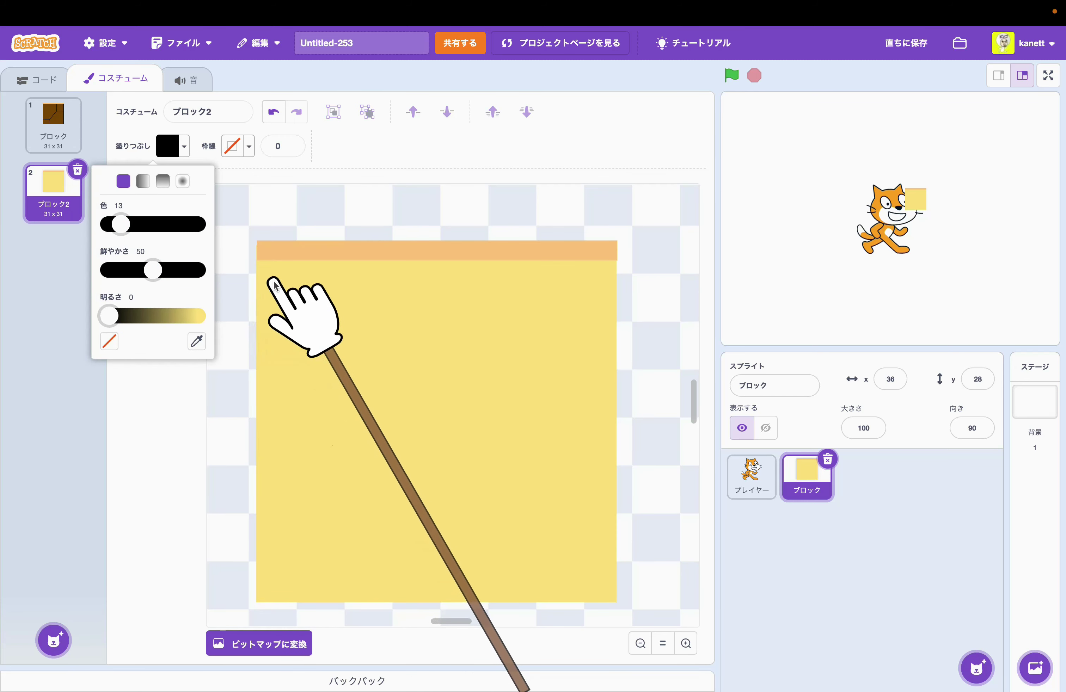
drag(273, 280, 297, 304)
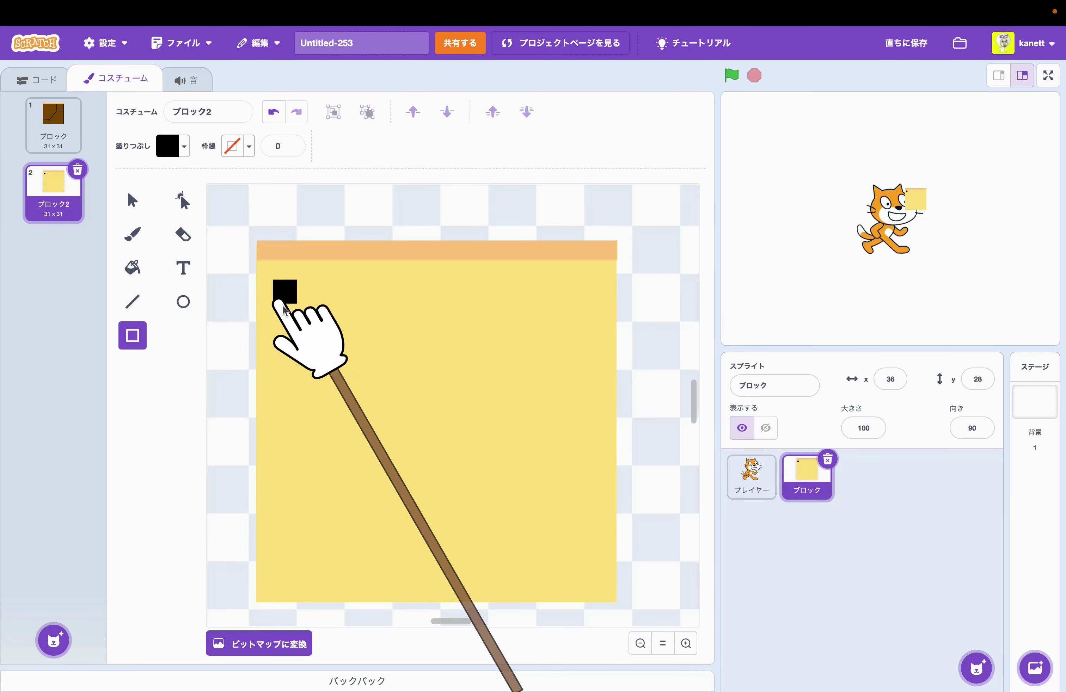
Copy the small black square and place the copy in the block's upper-right corner
click(131, 203)
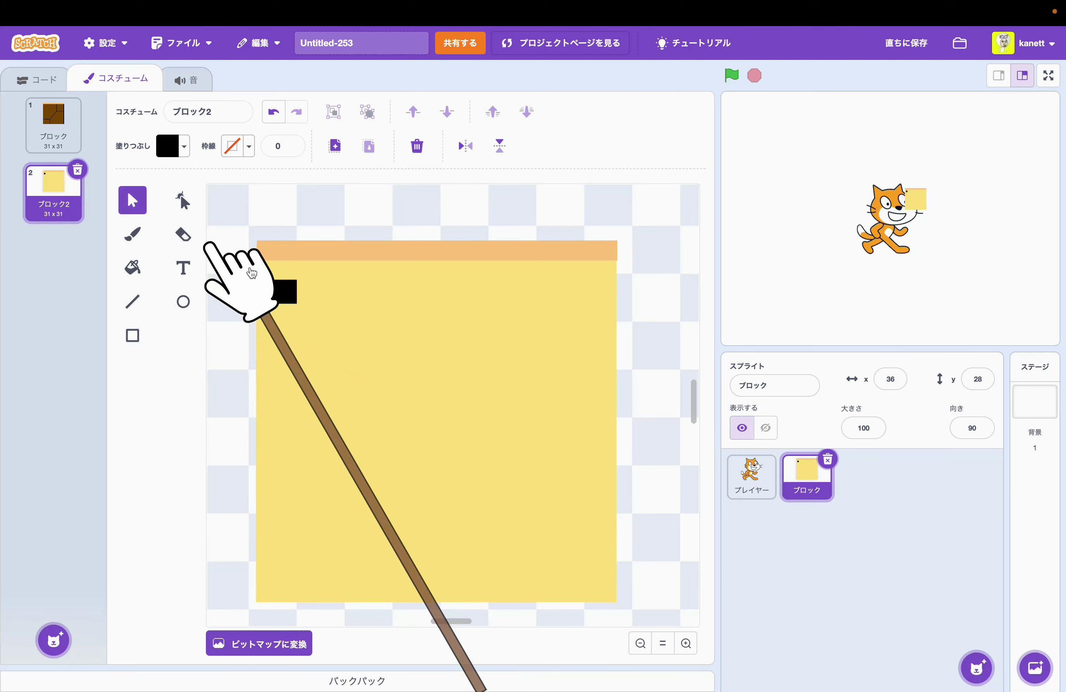
click(284, 292)
click(335, 146)
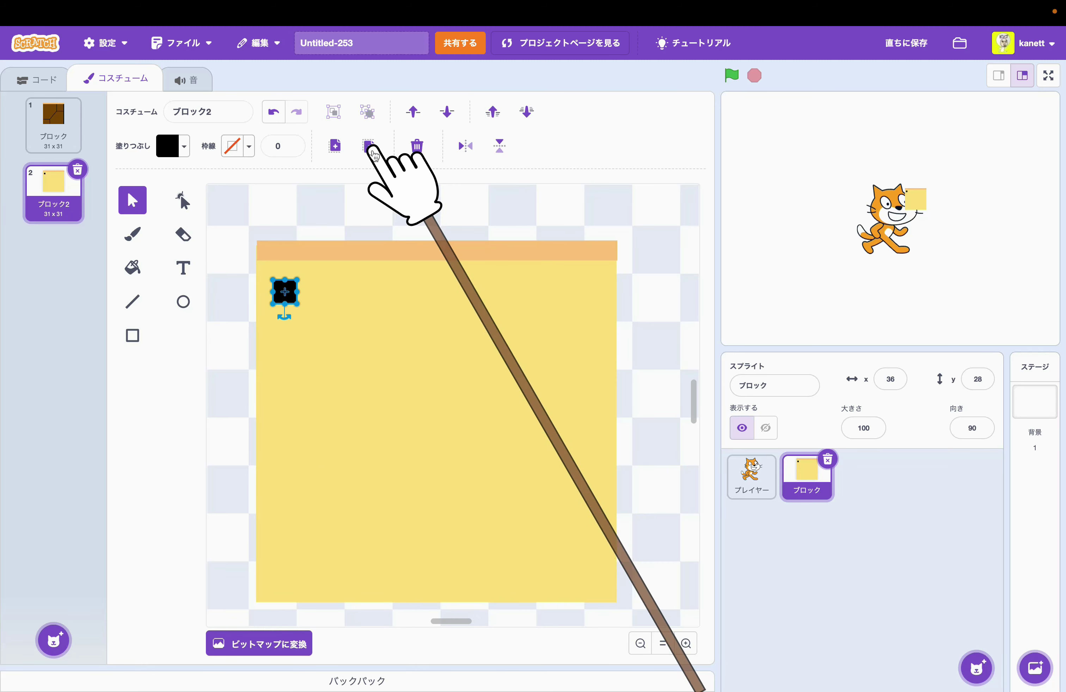
click(369, 146)
drag(350, 356, 593, 296)
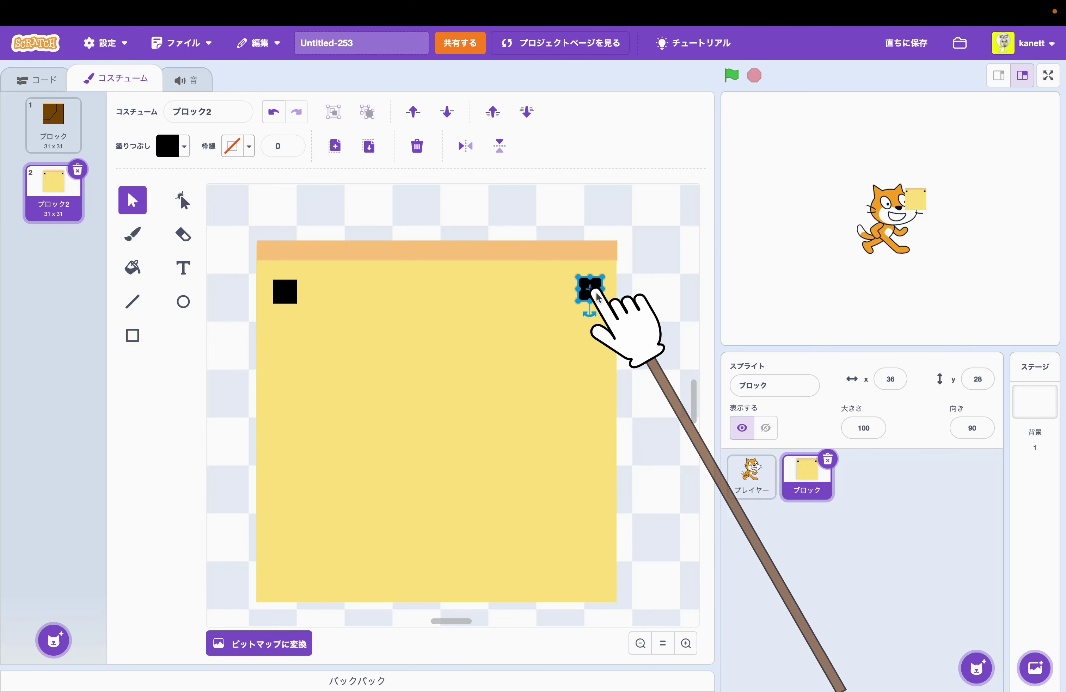
Copy both upper corner squares together and place the copies in the block's two lower corners
shift+click(285, 292)
click(335, 147)
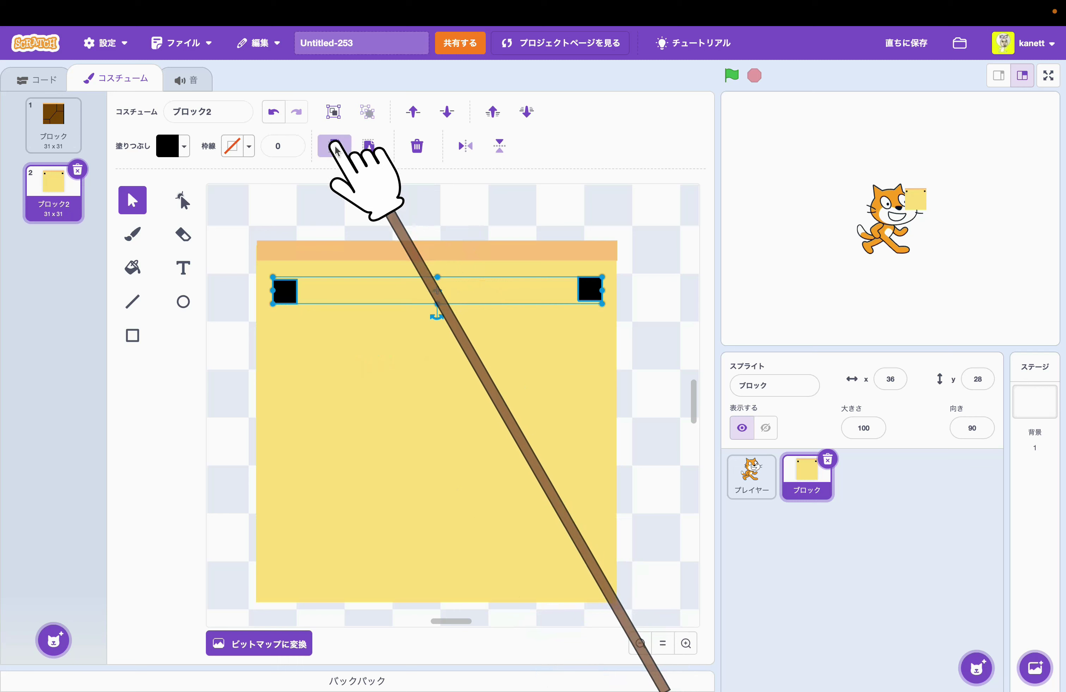
click(368, 146)
drag(351, 358, 298, 578)
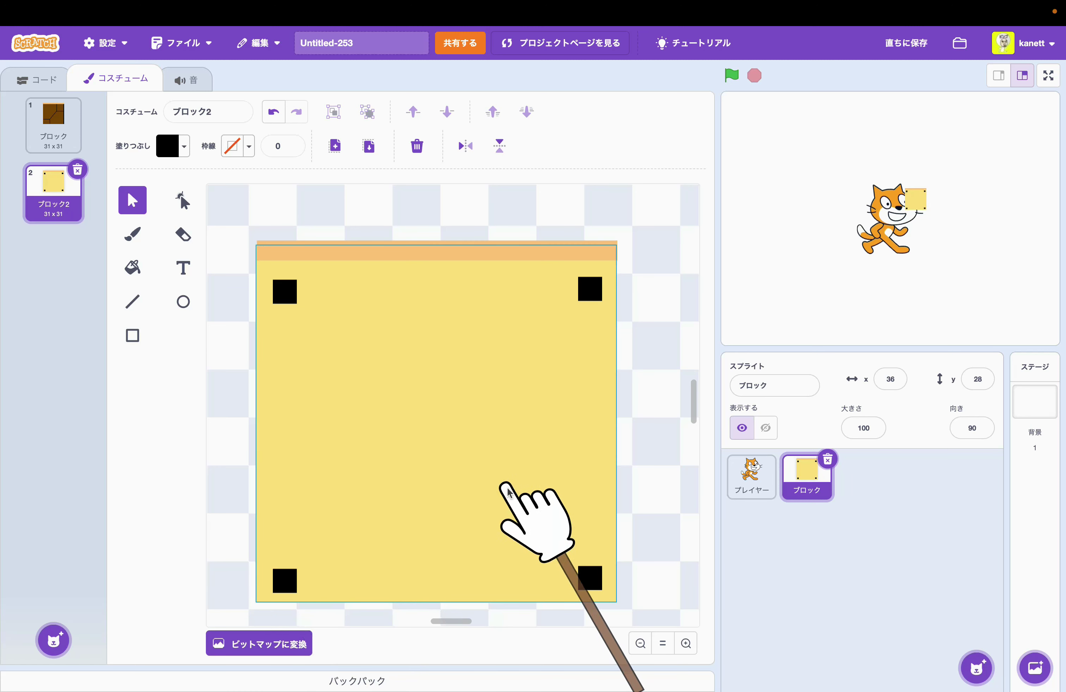
click(311, 350)
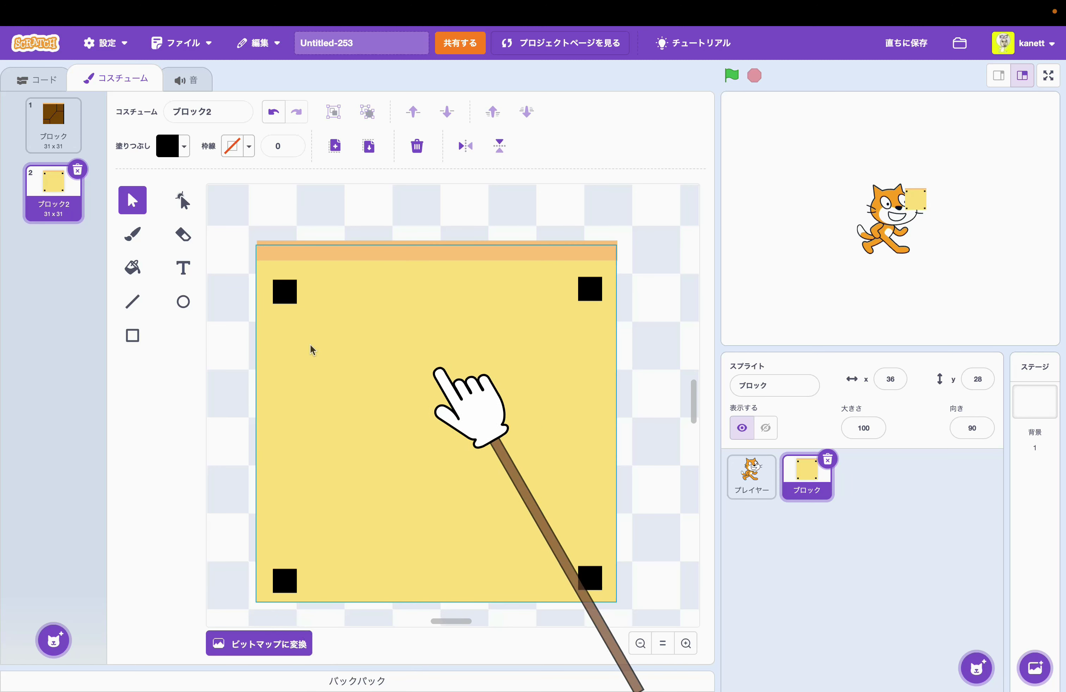
Add a brown "?" text with colour 10, saturation 50 and brightness 56, and centre it on the block
click(183, 268)
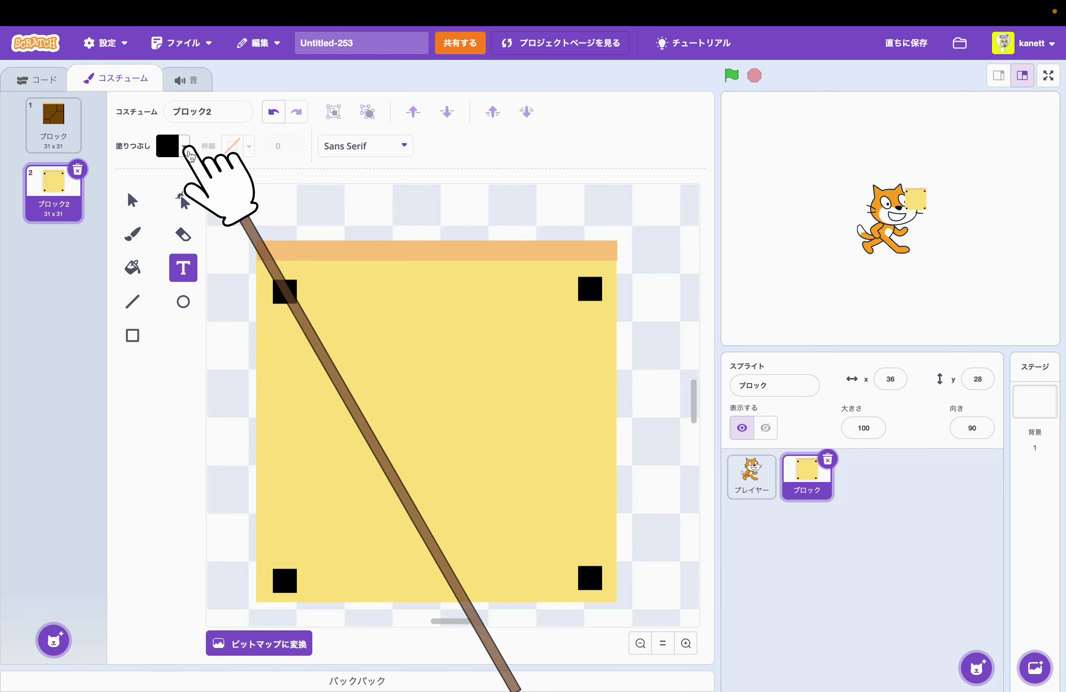
click(190, 155)
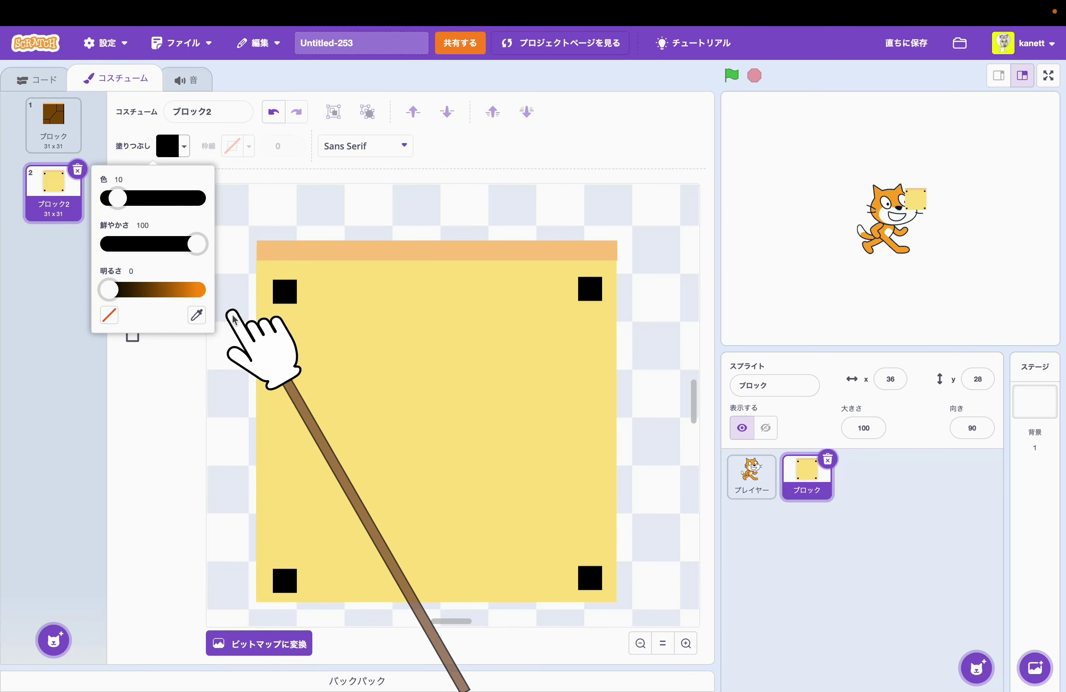
drag(177, 250, 155, 250)
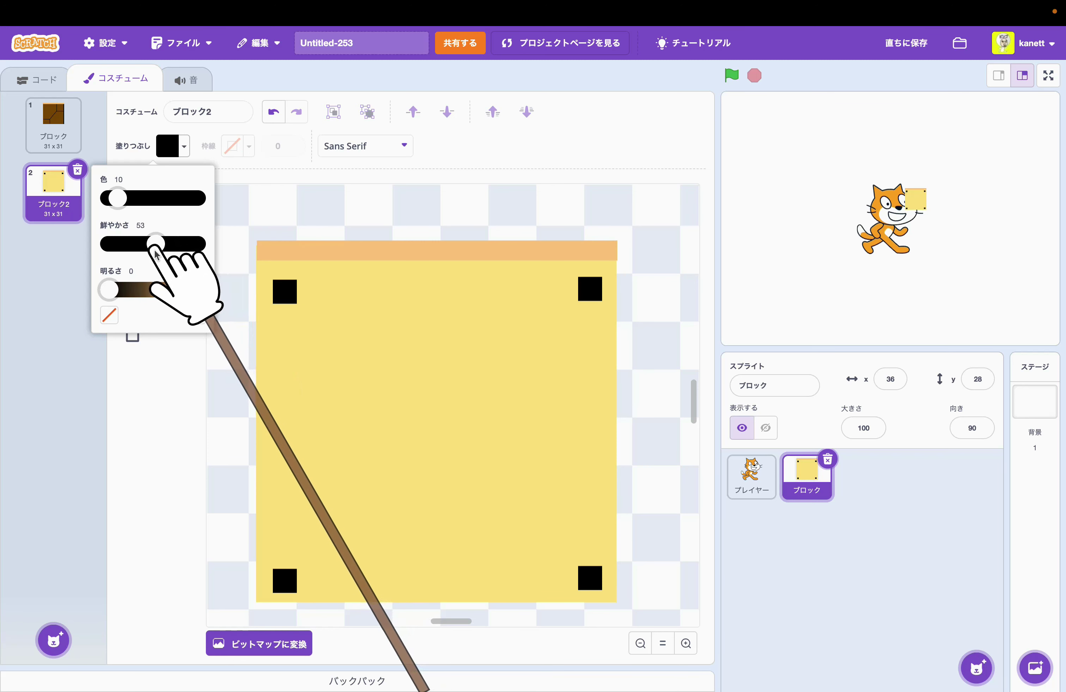
drag(110, 290, 160, 301)
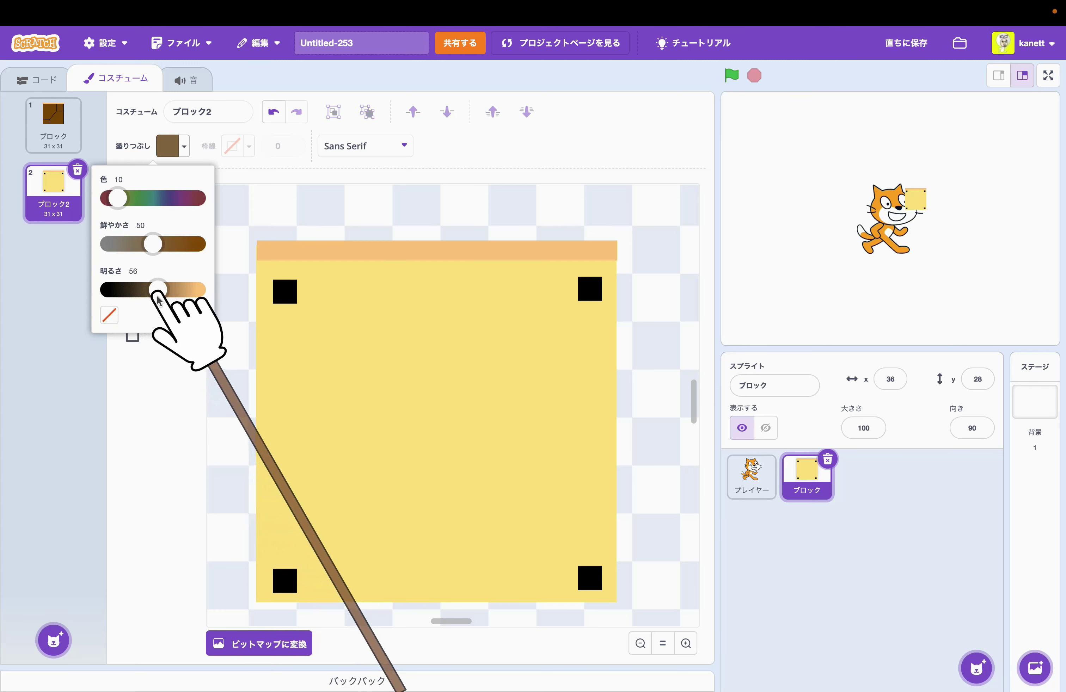
click(396, 398)
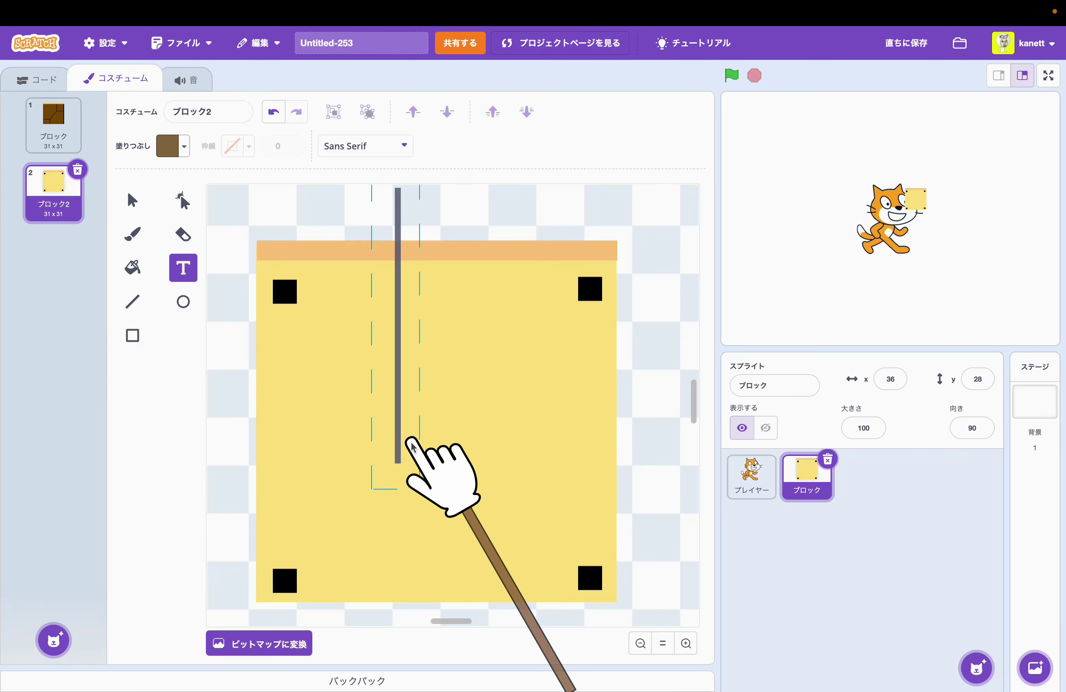
text(?)
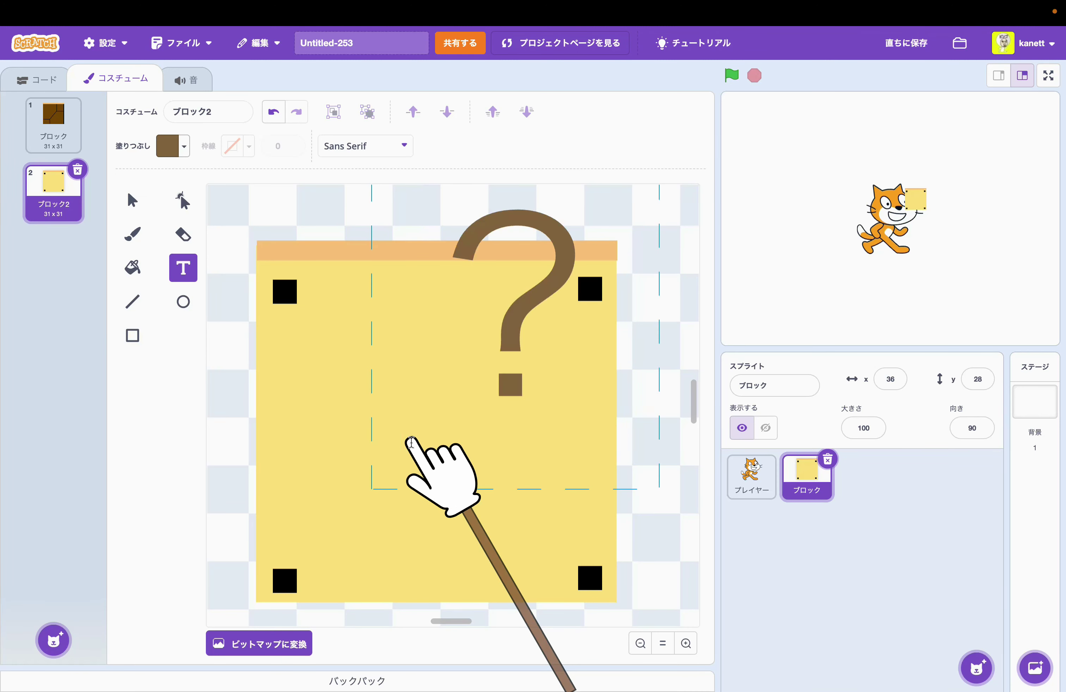
click(667, 353)
drag(531, 307, 449, 413)
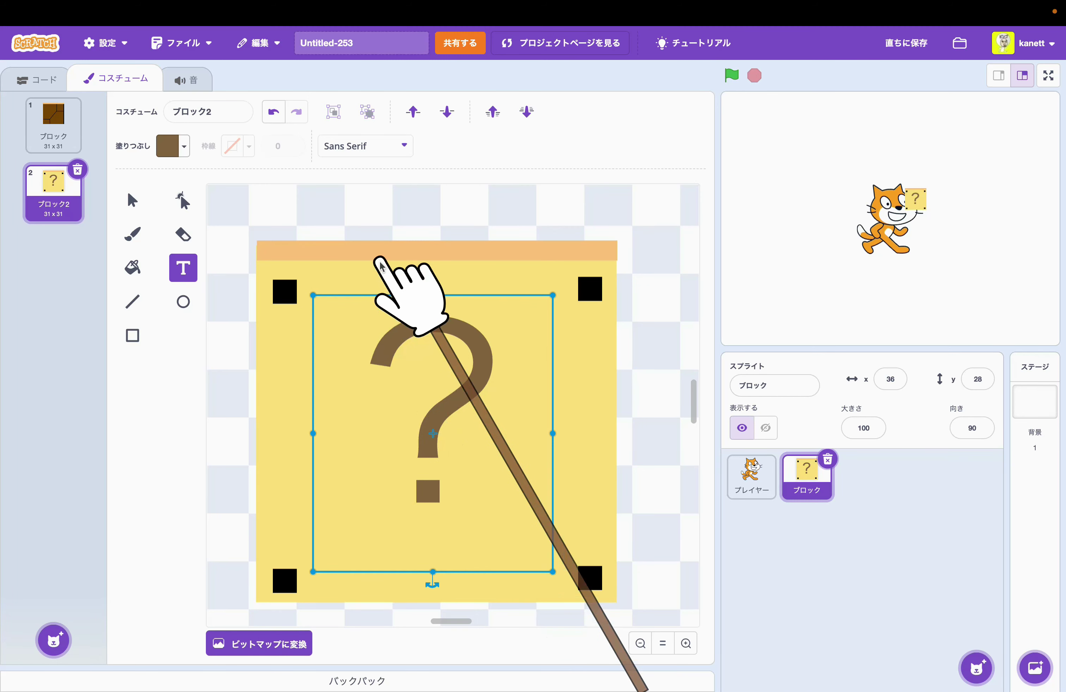
Duplicate the question mark and move the copy up and to the left of the original
click(132, 200)
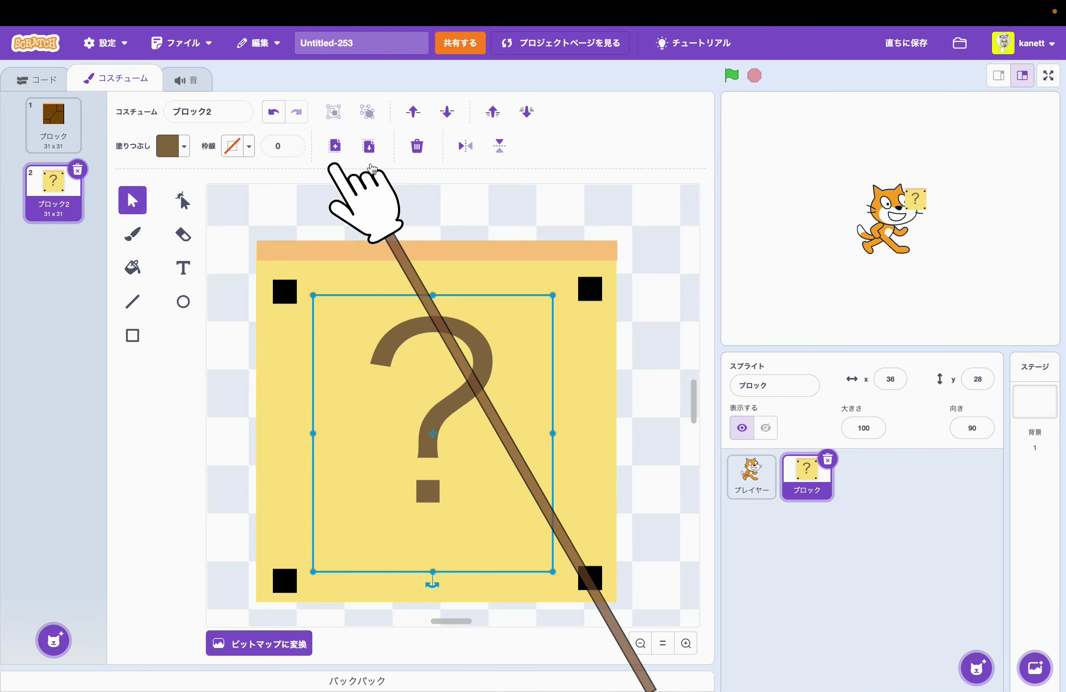
click(368, 146)
drag(507, 392, 359, 312)
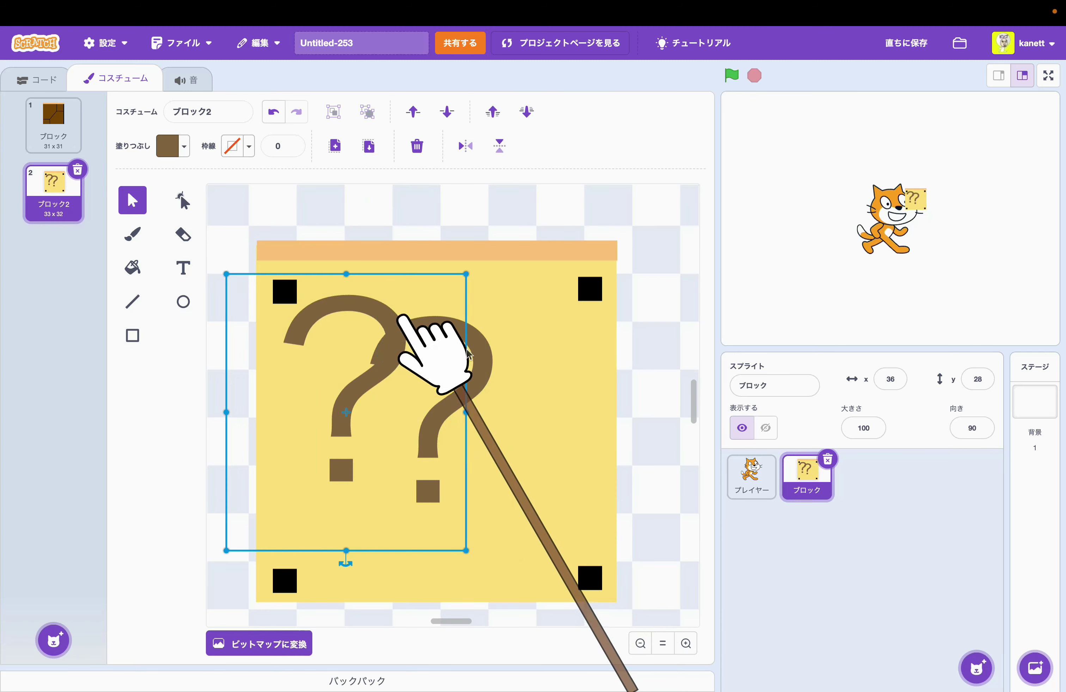
Recolour the original question mark black by setting its fill brightness to 0
click(490, 371)
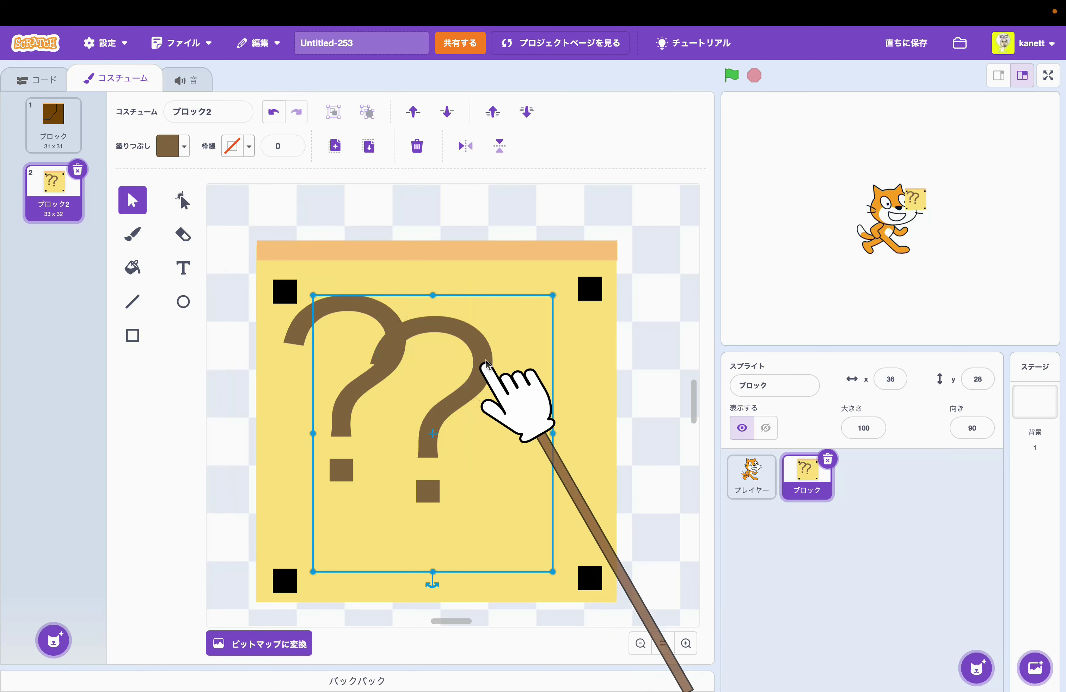
click(186, 148)
drag(162, 315, 90, 320)
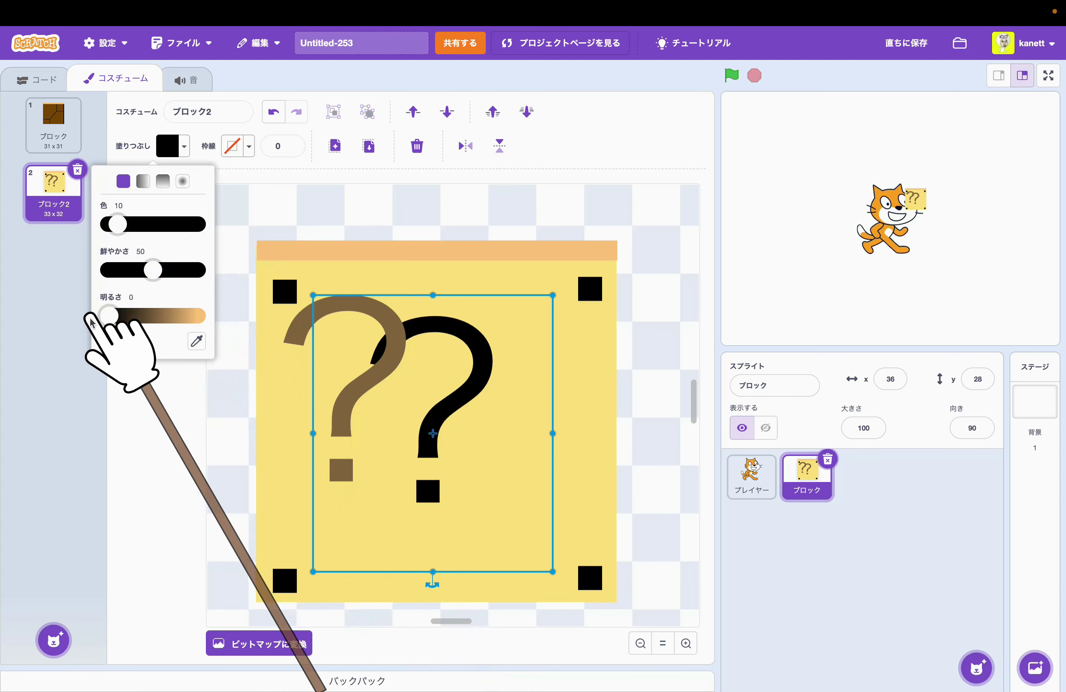
Place the brown question mark over the black one, offset slightly up and left so the black forms a shadow
click(311, 374)
drag(311, 335, 391, 351)
click(343, 208)
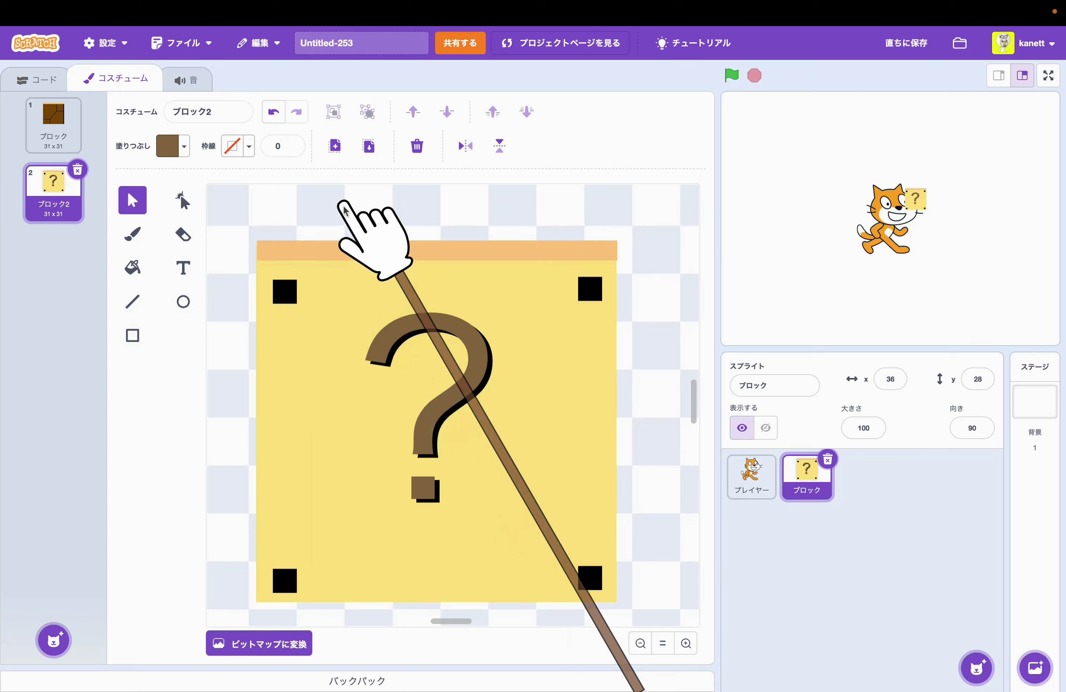
Rename the question-mark block costume as ハテナ
click(189, 111)
text(はてな)
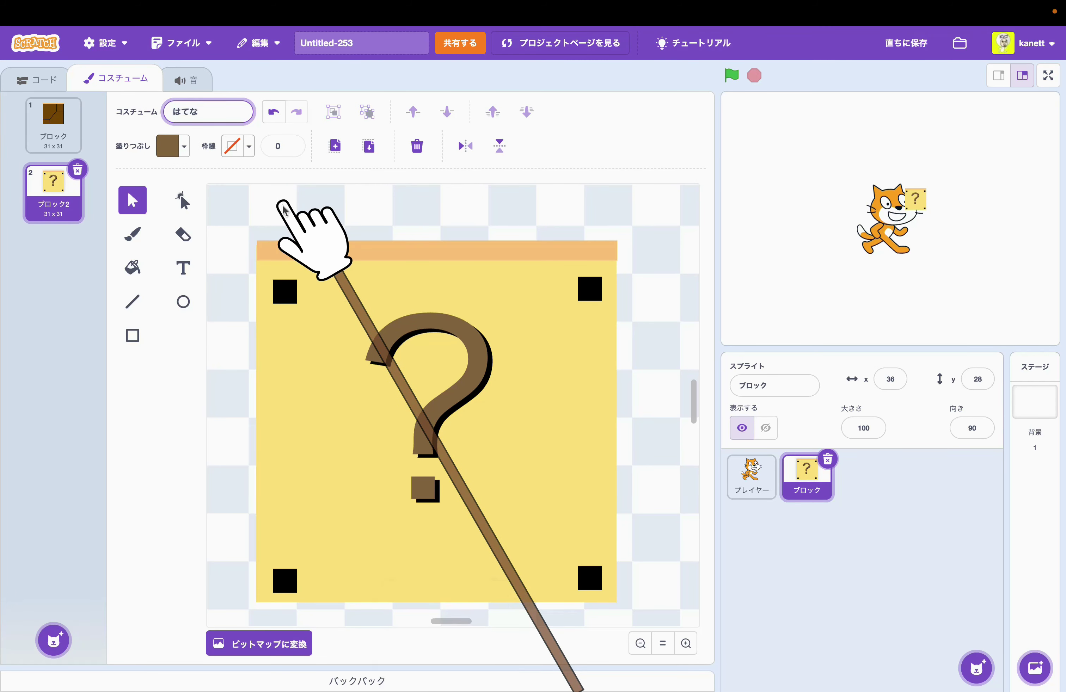
text(はてな)
key(space)
key(space)
key(space)
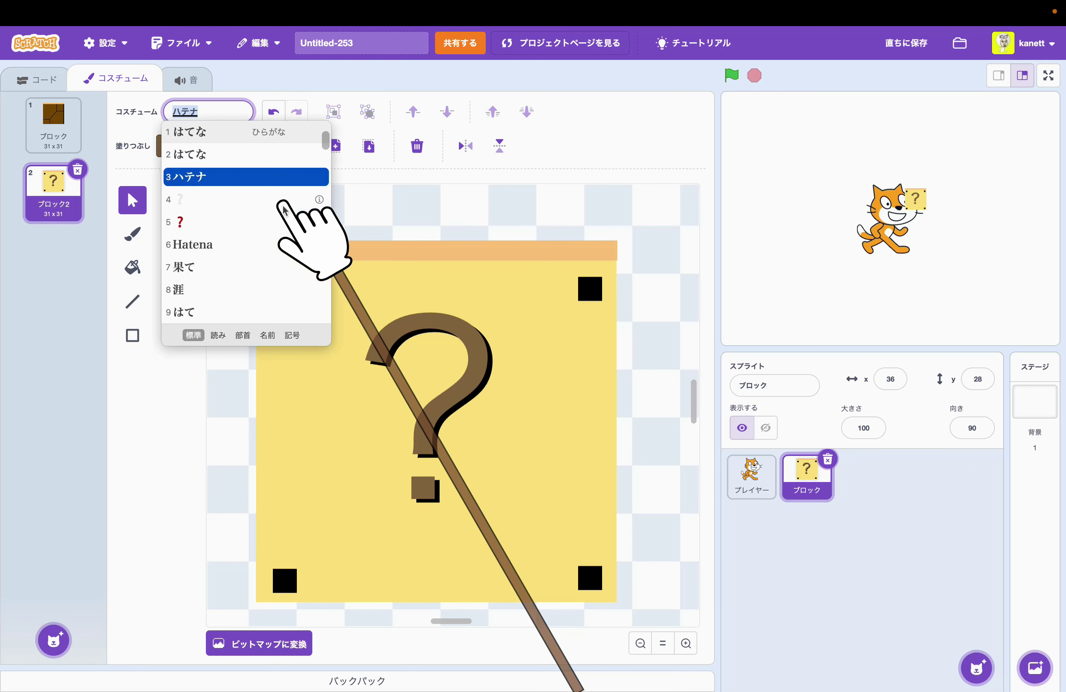
key(Return)
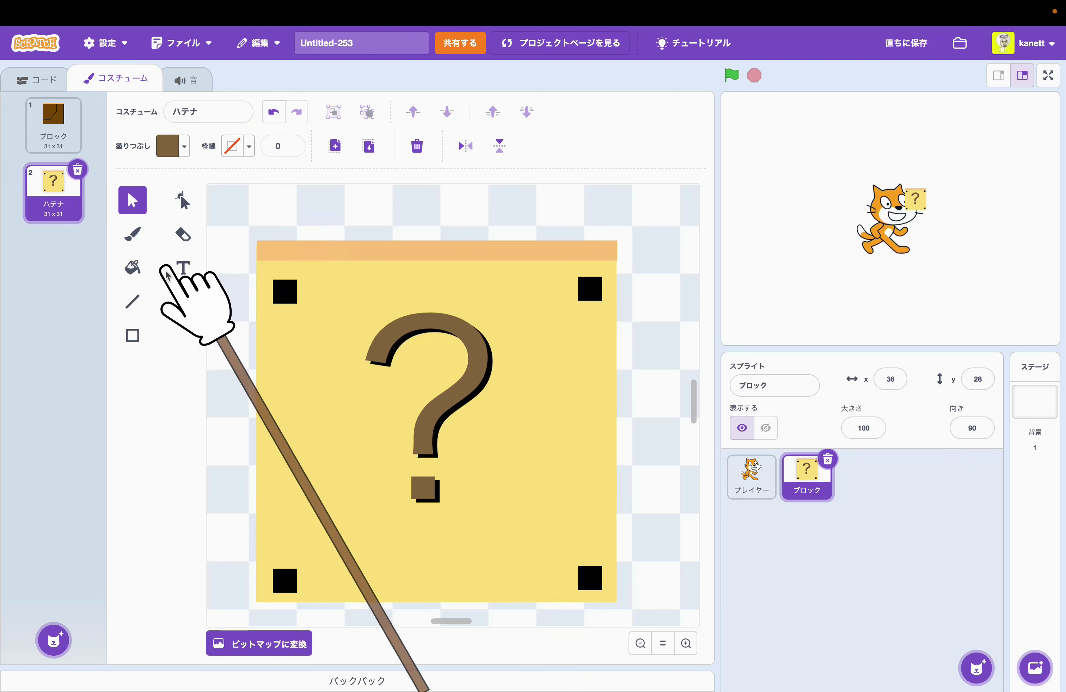
Duplicate the ハテナ costume
right_click(56, 204)
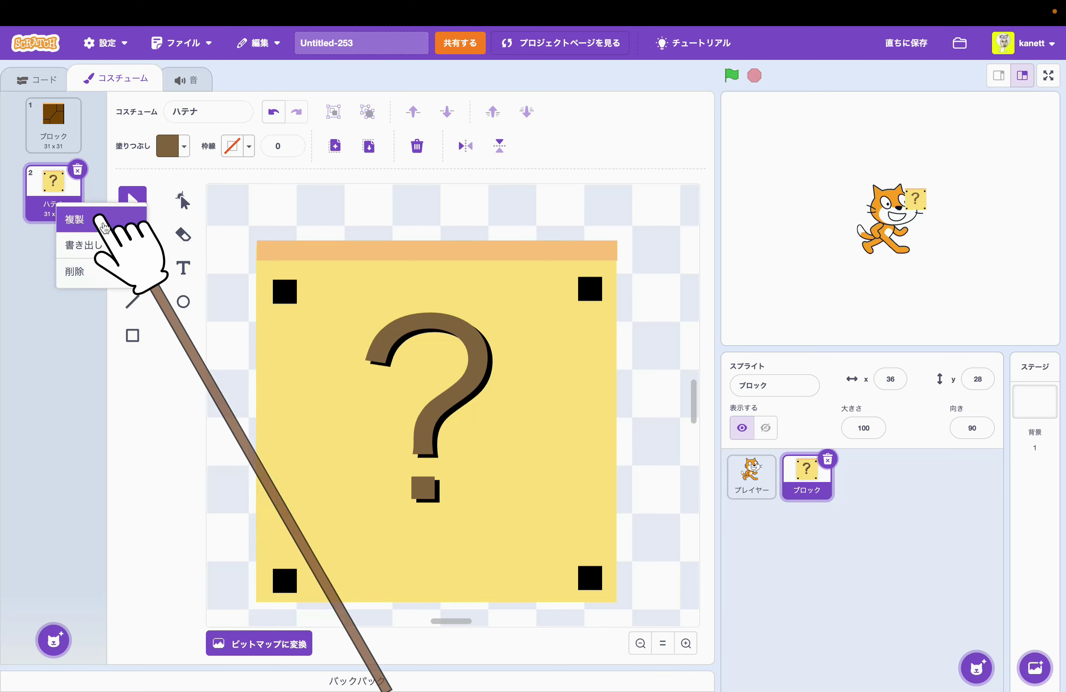
click(103, 225)
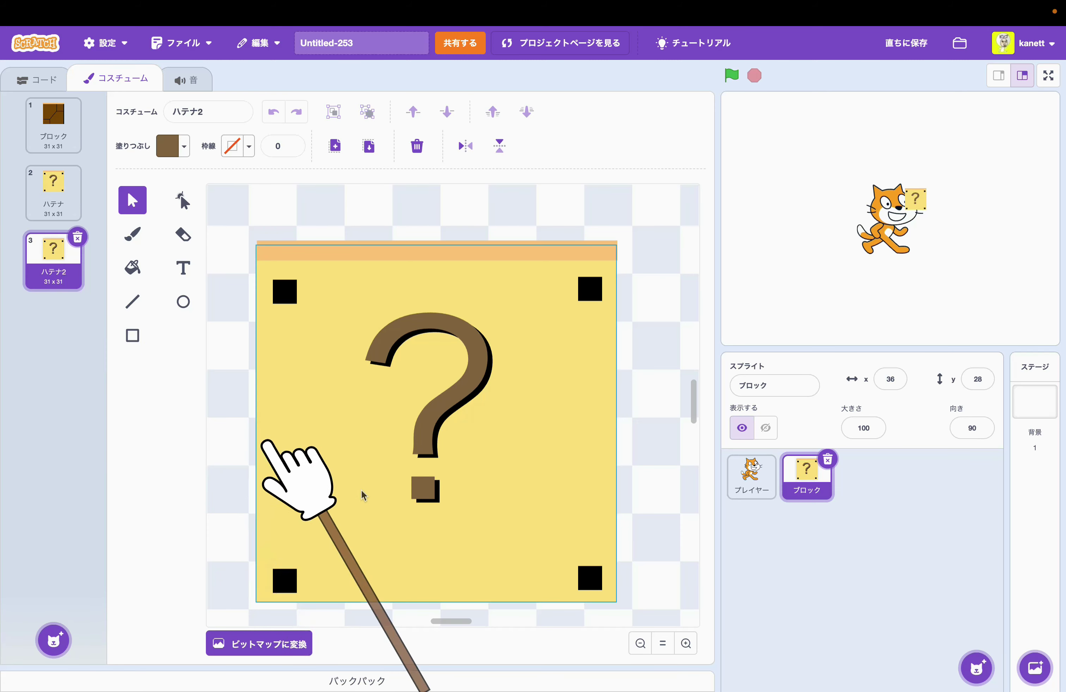
click(640, 644)
click(640, 644)
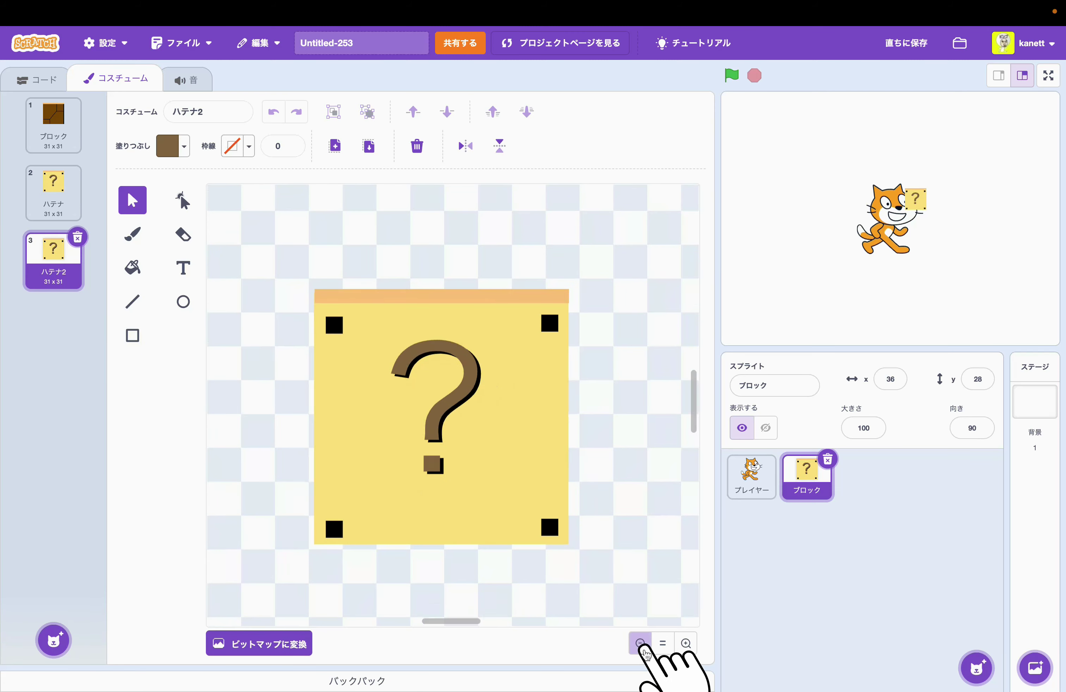
Draw a rectangle about 39 × 37 covering the whole question block in the duplicated costume
click(641, 644)
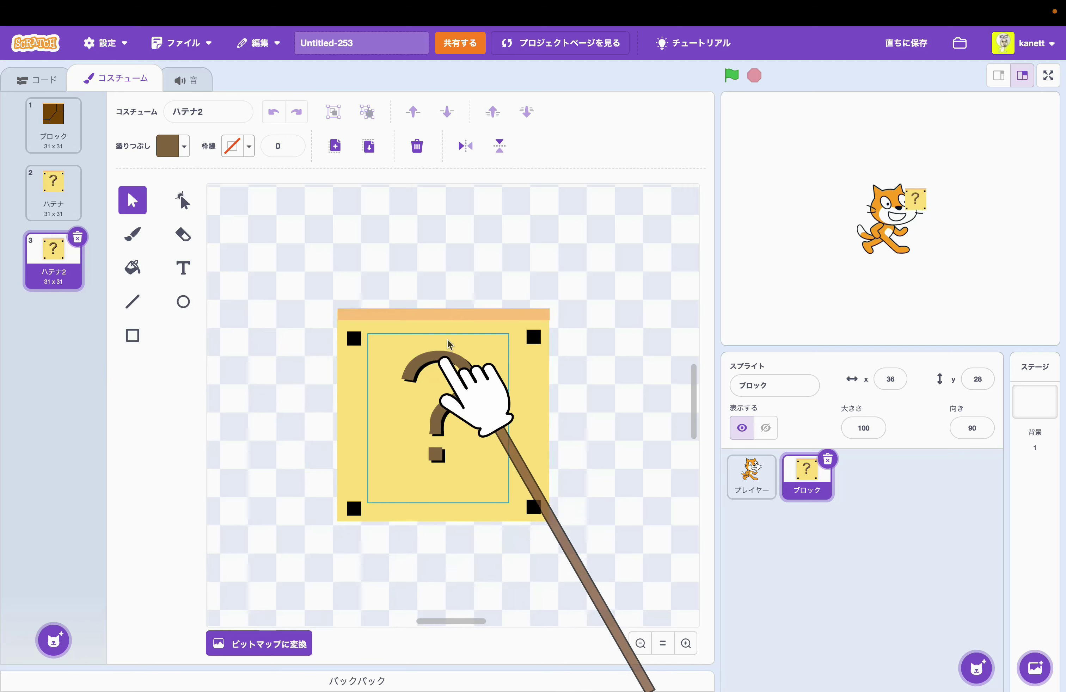
click(135, 336)
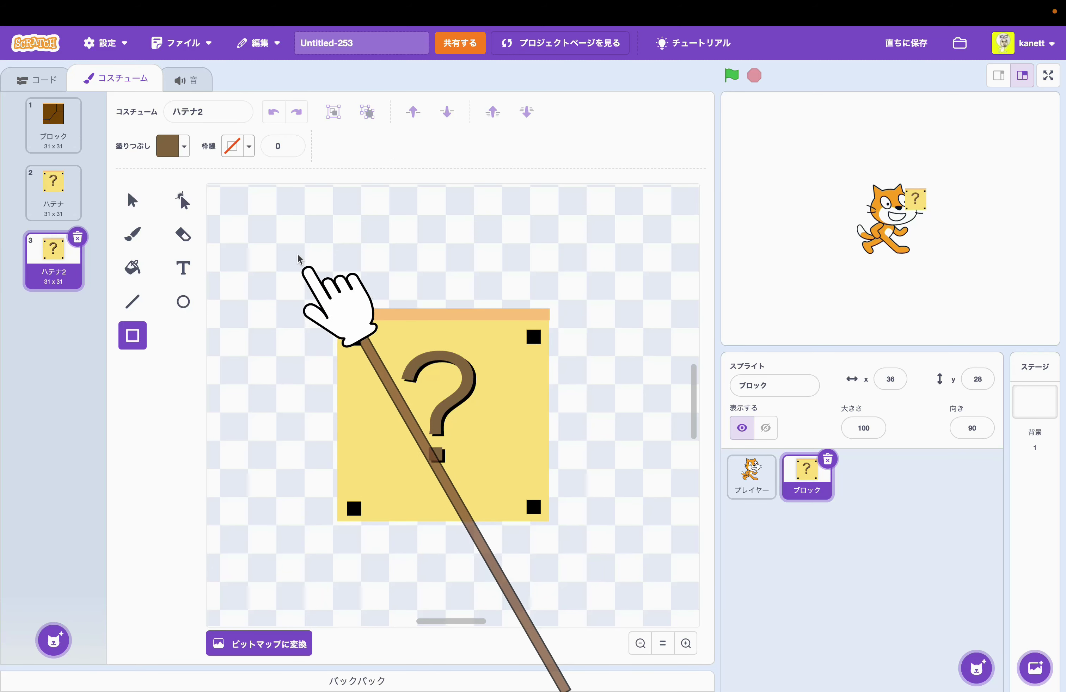
drag(306, 256, 576, 515)
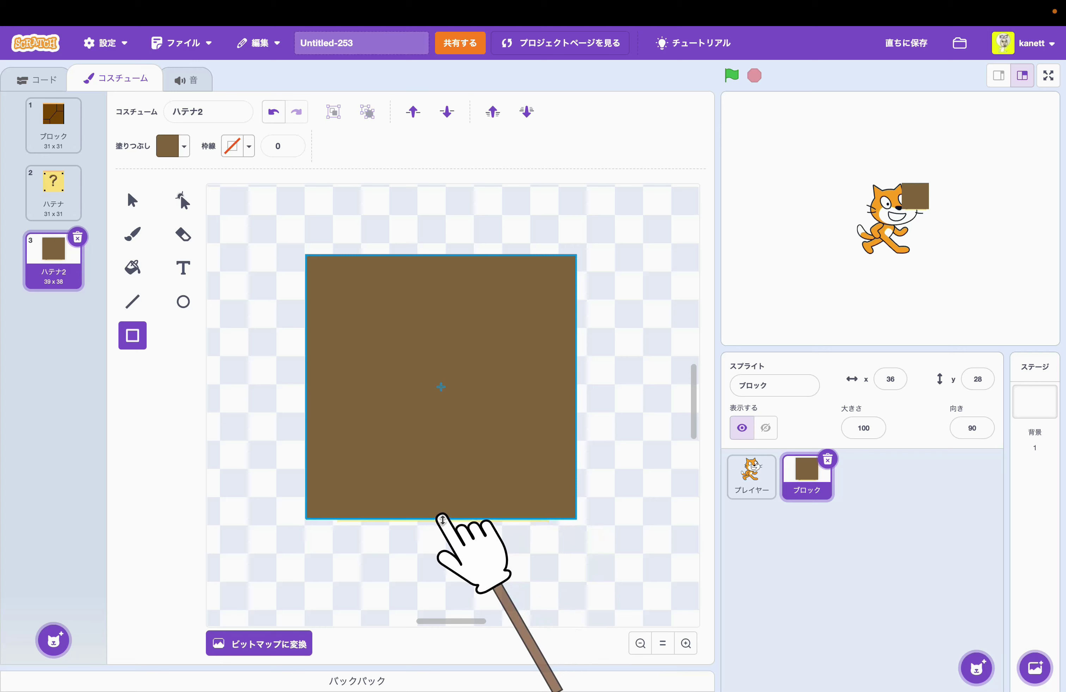
drag(442, 521, 443, 521)
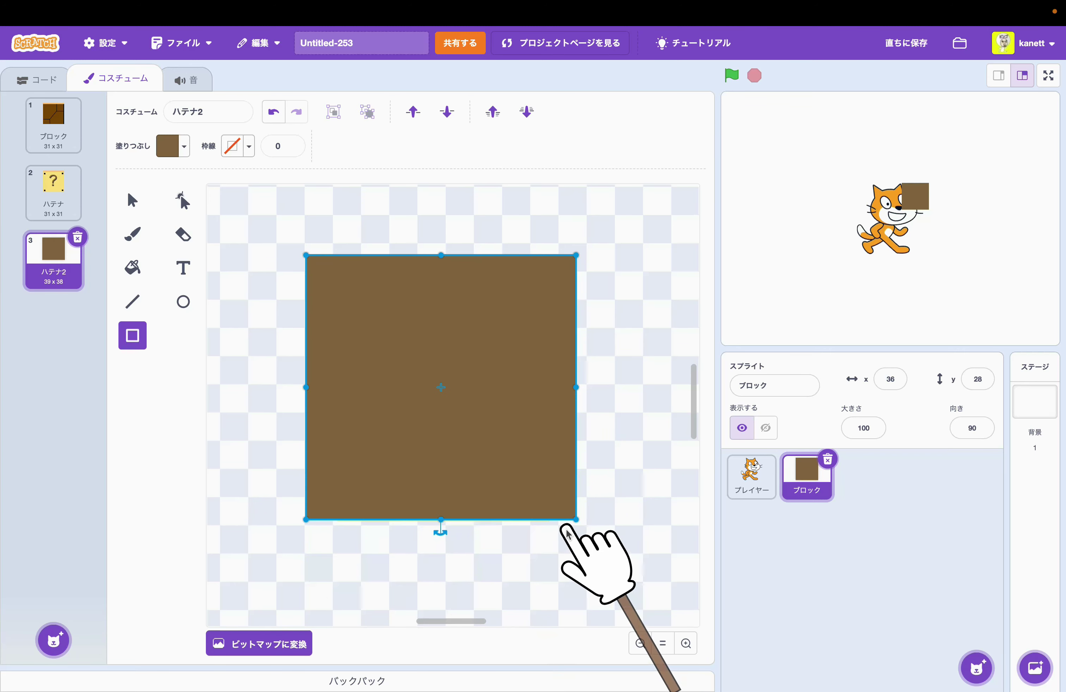
mouse_move(442, 256)
mouse_down()
mouse_move(443, 357)
mouse_move(440, 262)
mouse_up()
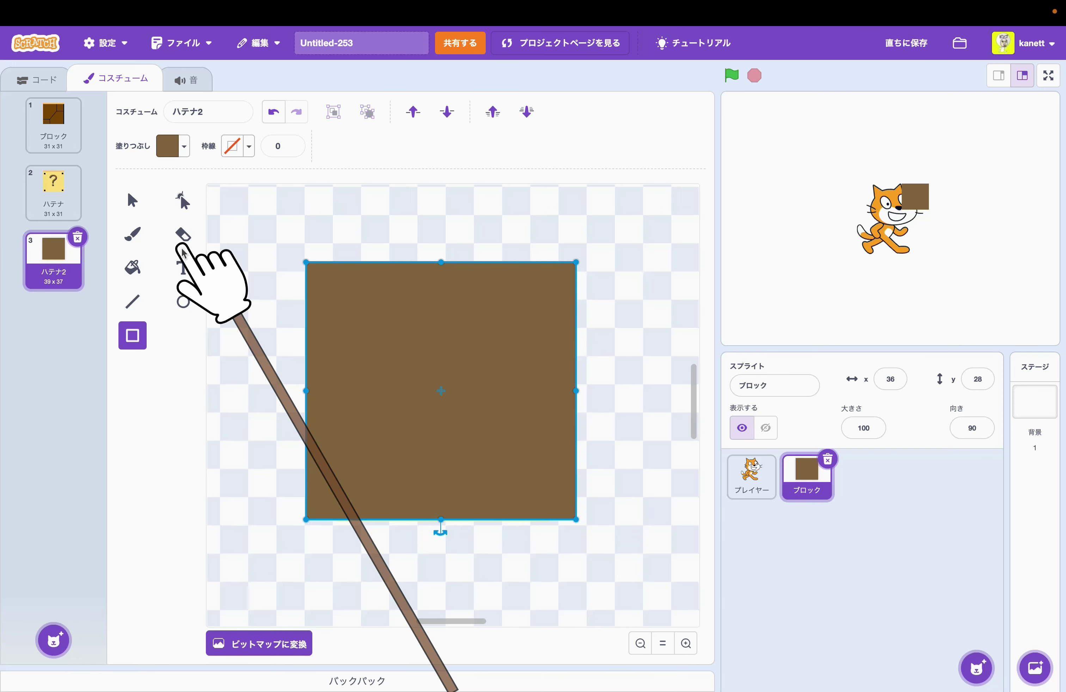
Fill the rectangle bright green with hue 37, saturation 100 and brightness 100
click(182, 155)
drag(119, 224, 134, 229)
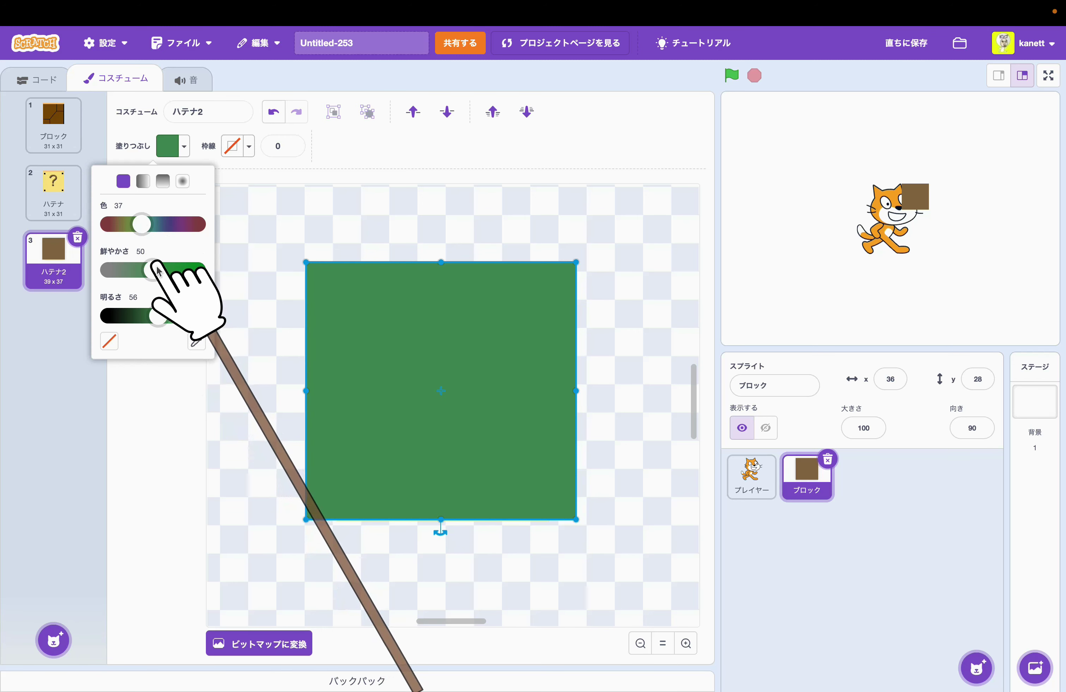
drag(157, 270, 228, 281)
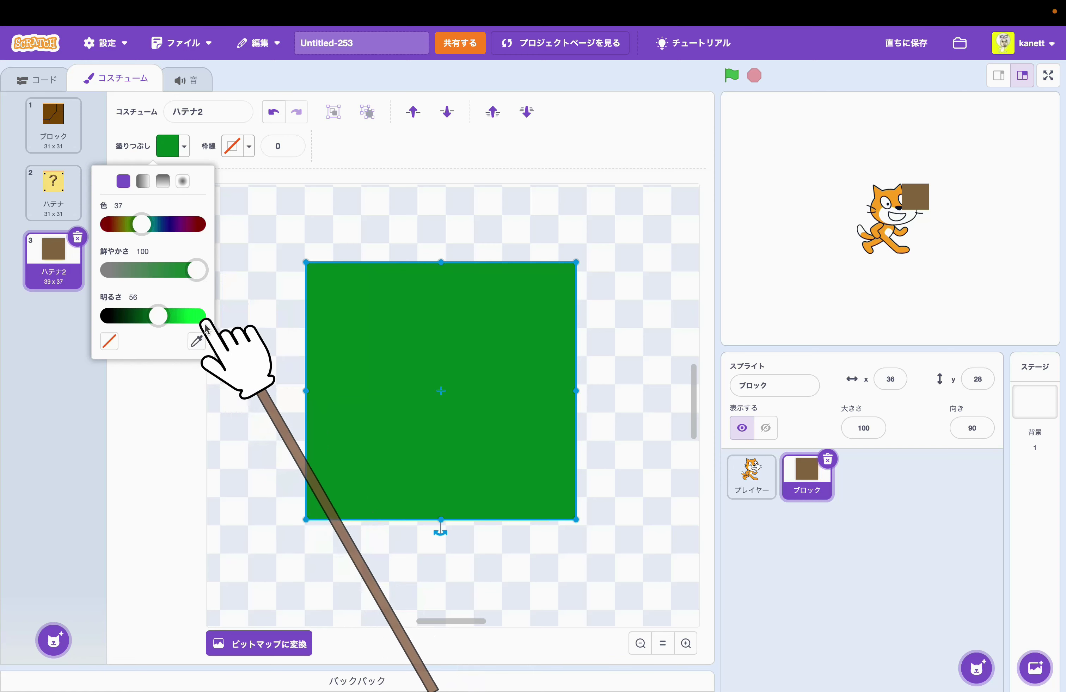
drag(164, 321, 211, 326)
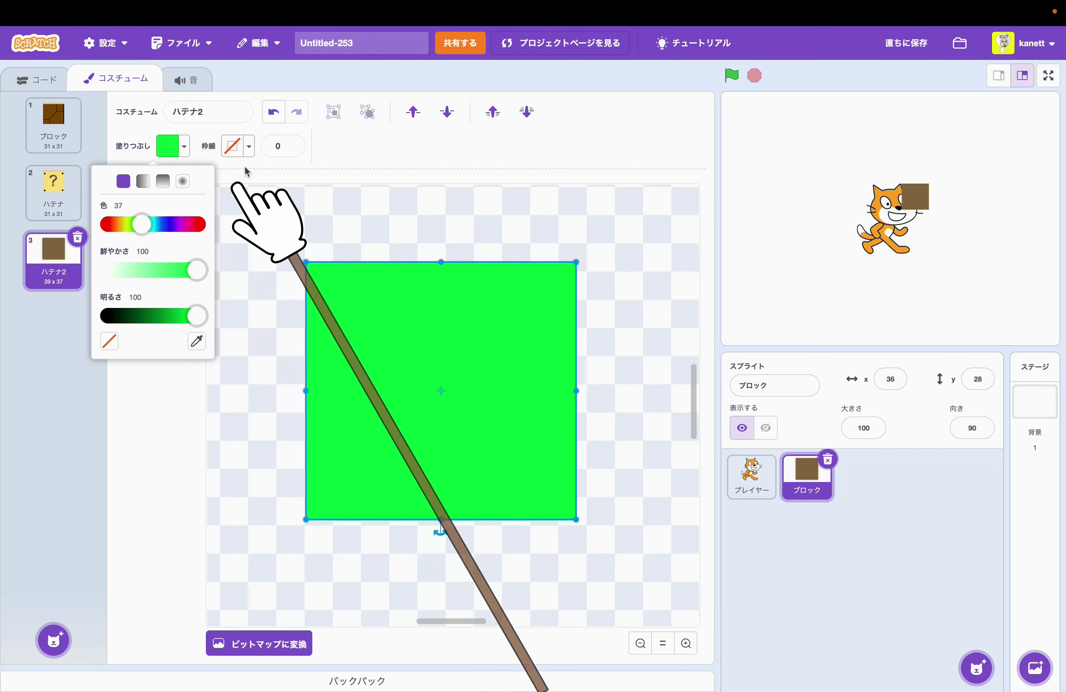
Give the green rectangle a black outline with brightness 0 and a width of 3
click(243, 148)
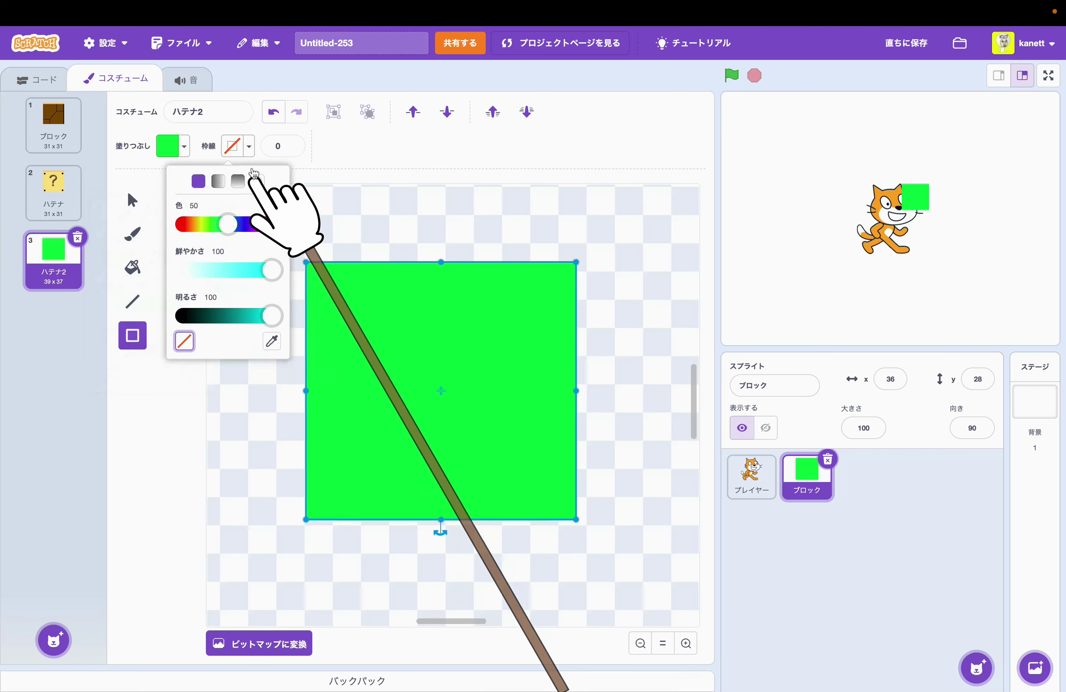
drag(272, 316, 184, 317)
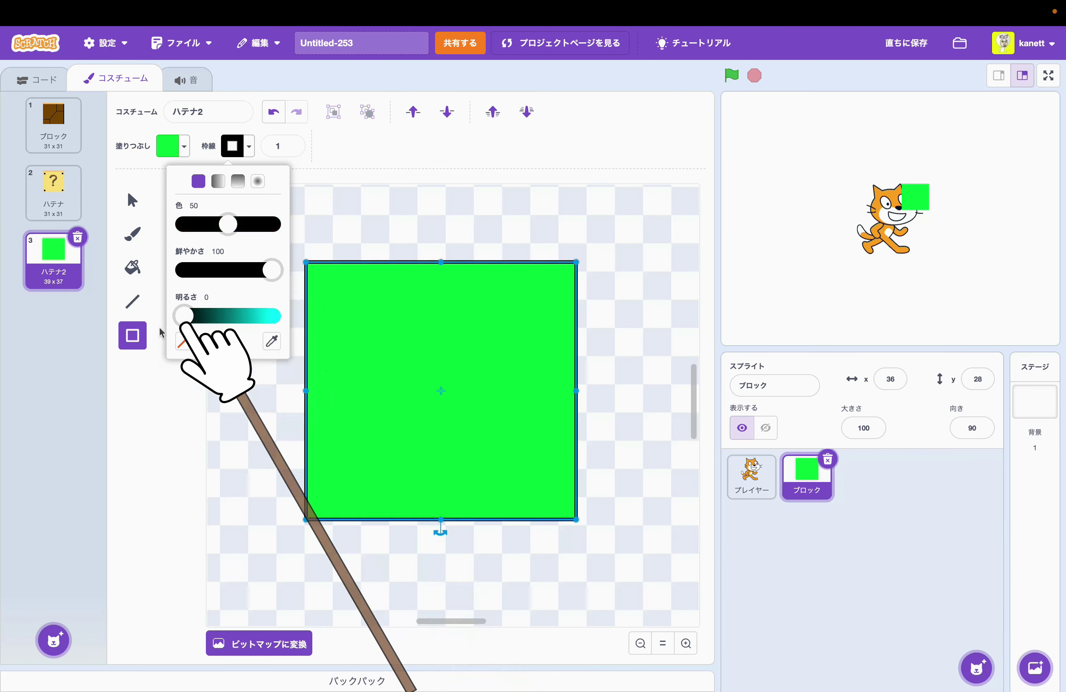
click(293, 145)
click(292, 145)
click(293, 145)
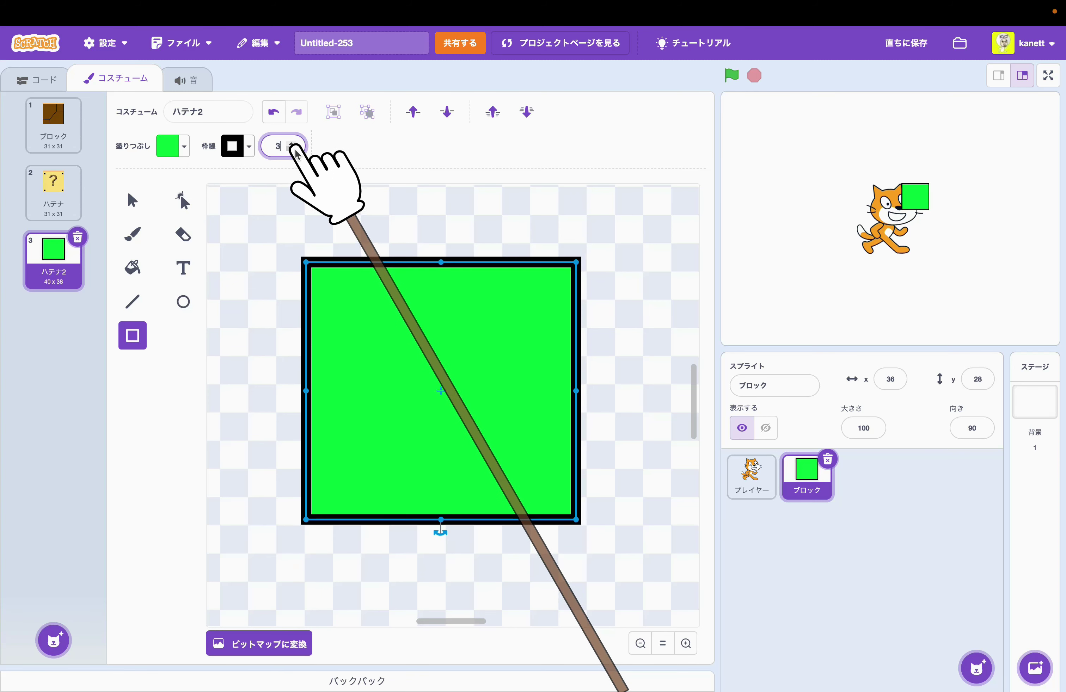
click(292, 149)
click(266, 283)
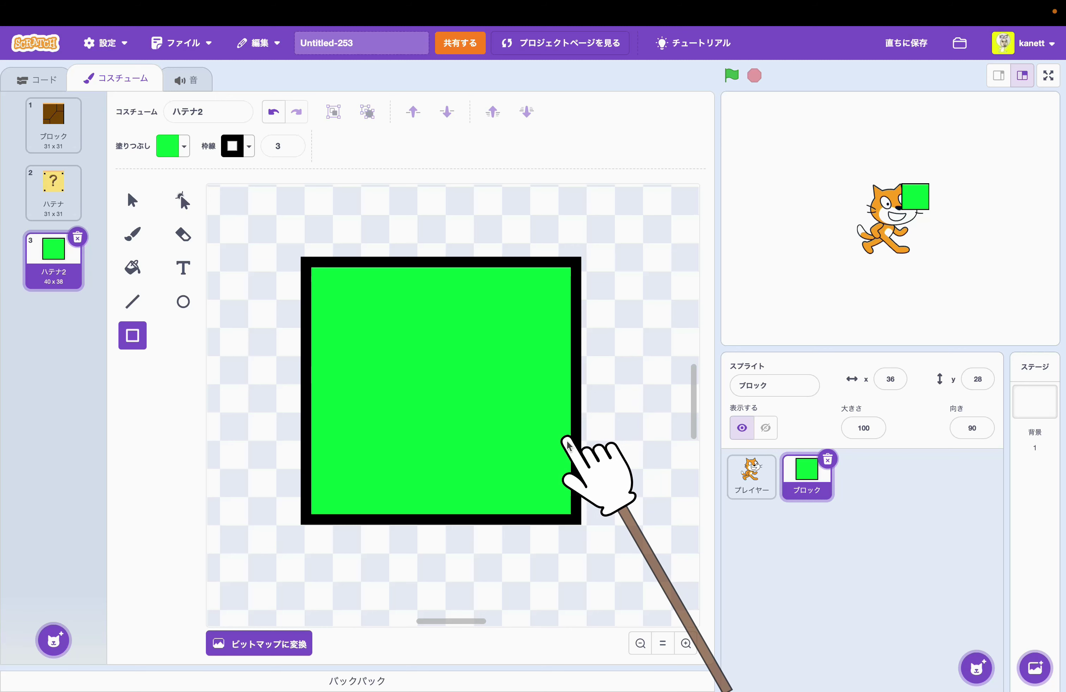
Duplicate the outlined green rectangle within the costume
click(641, 645)
click(641, 645)
click(641, 645)
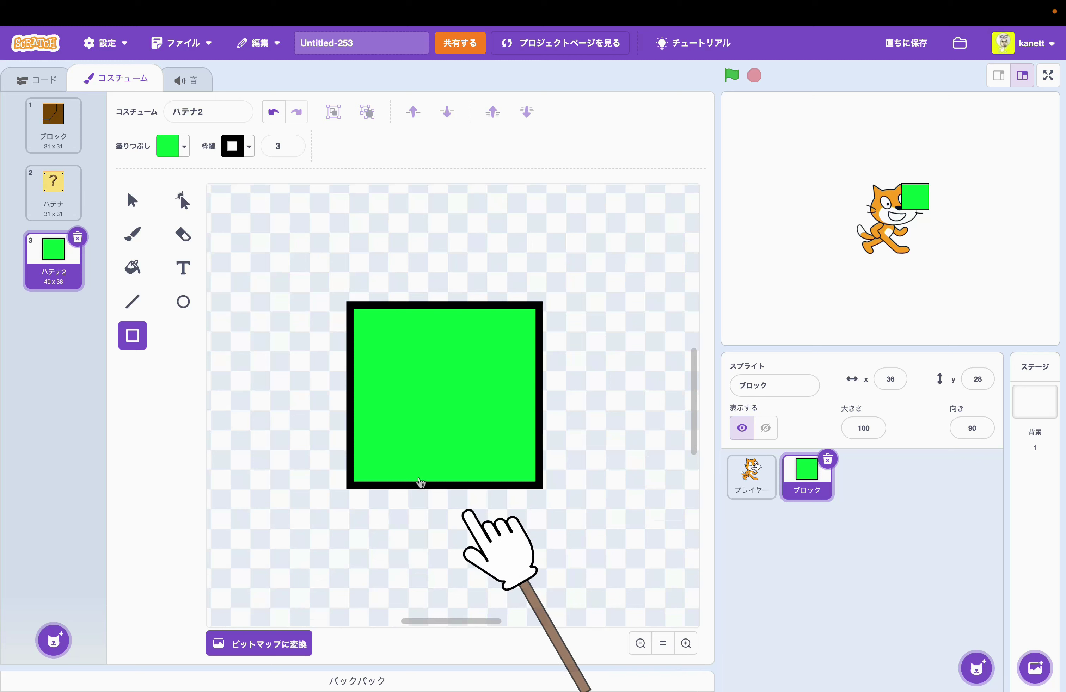
click(133, 201)
click(374, 379)
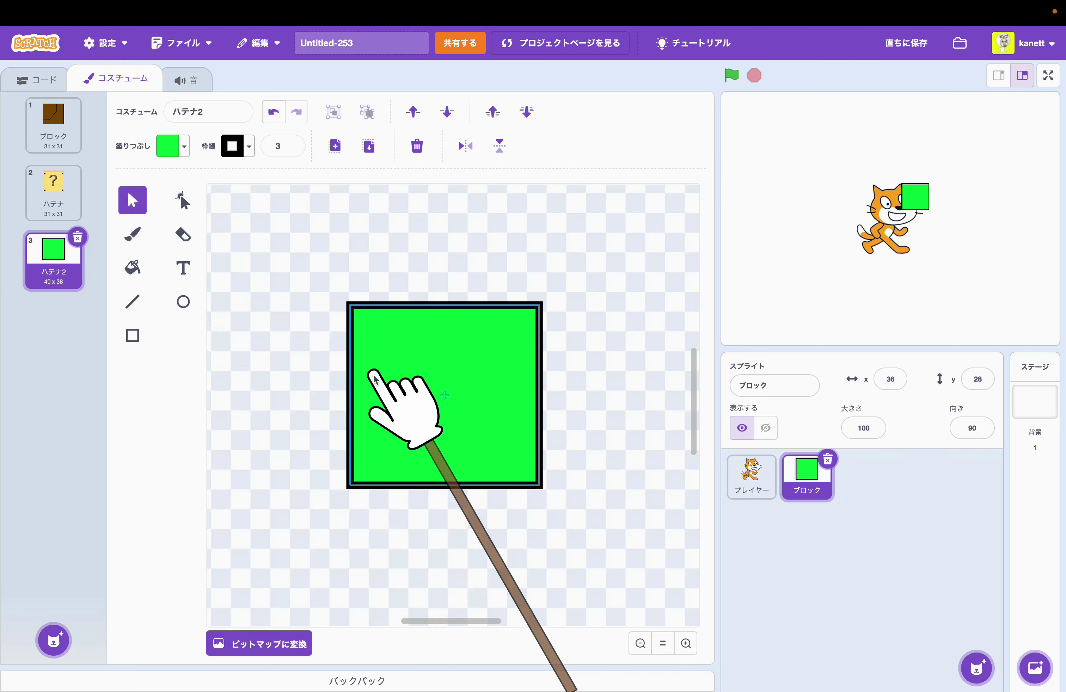
click(335, 146)
click(369, 145)
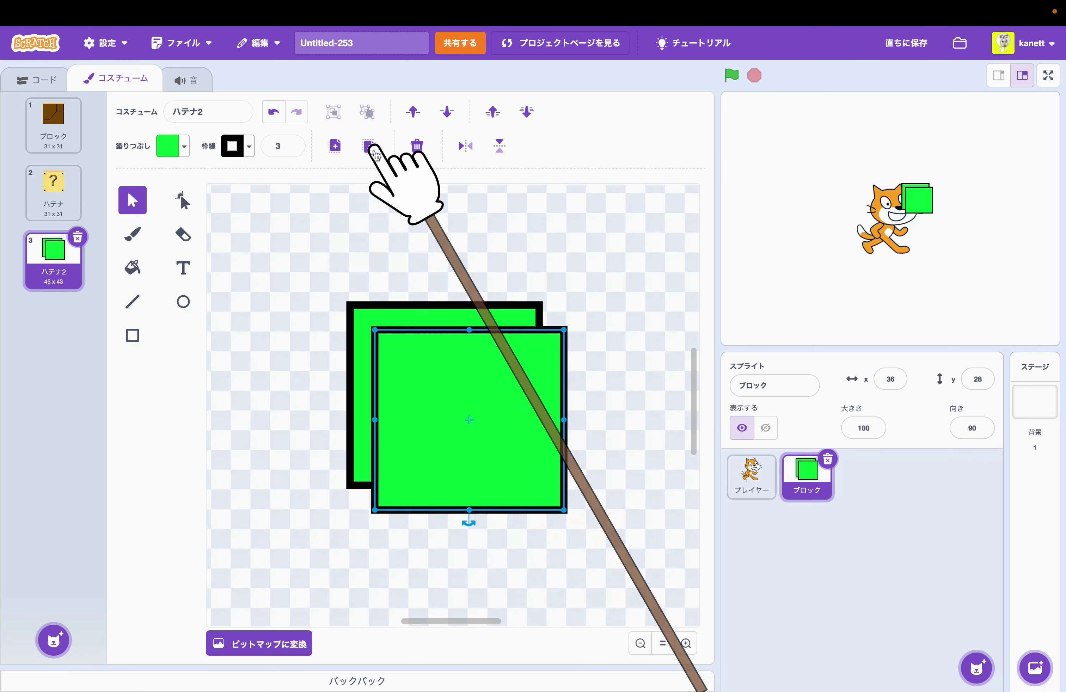
Flatten and widen the copied rectangle into a pipe rim, centred over the upper edge of the pipe body
drag(471, 510, 407, 298)
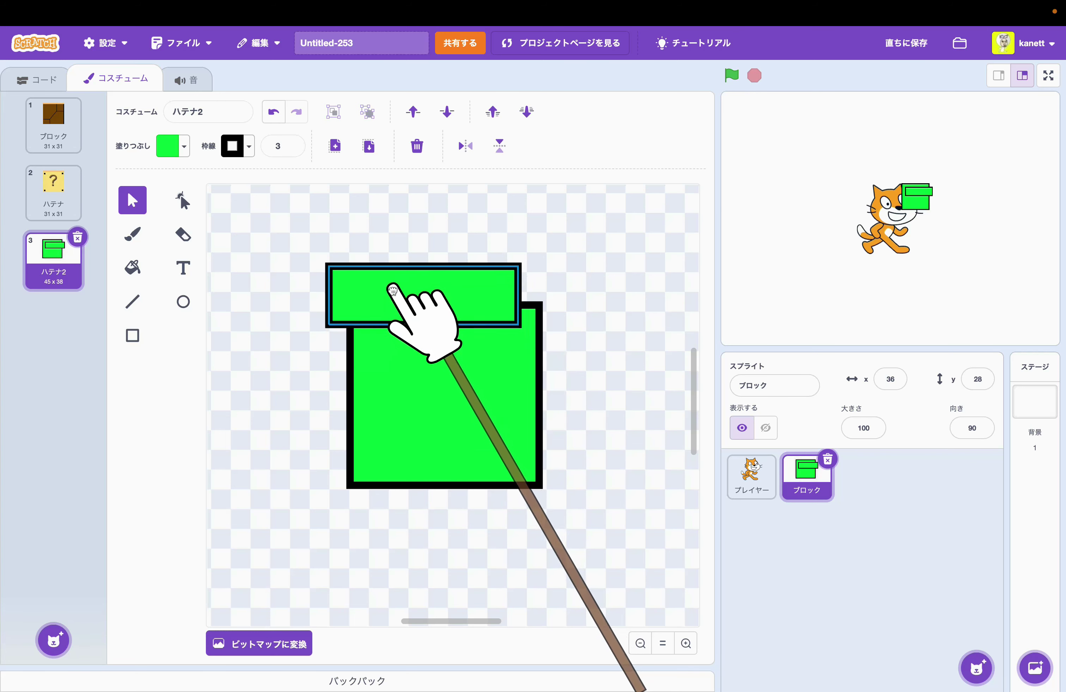
drag(518, 300, 558, 303)
mouse_move(490, 310)
mouse_down()
mouse_move(489, 281)
mouse_move(489, 301)
mouse_up()
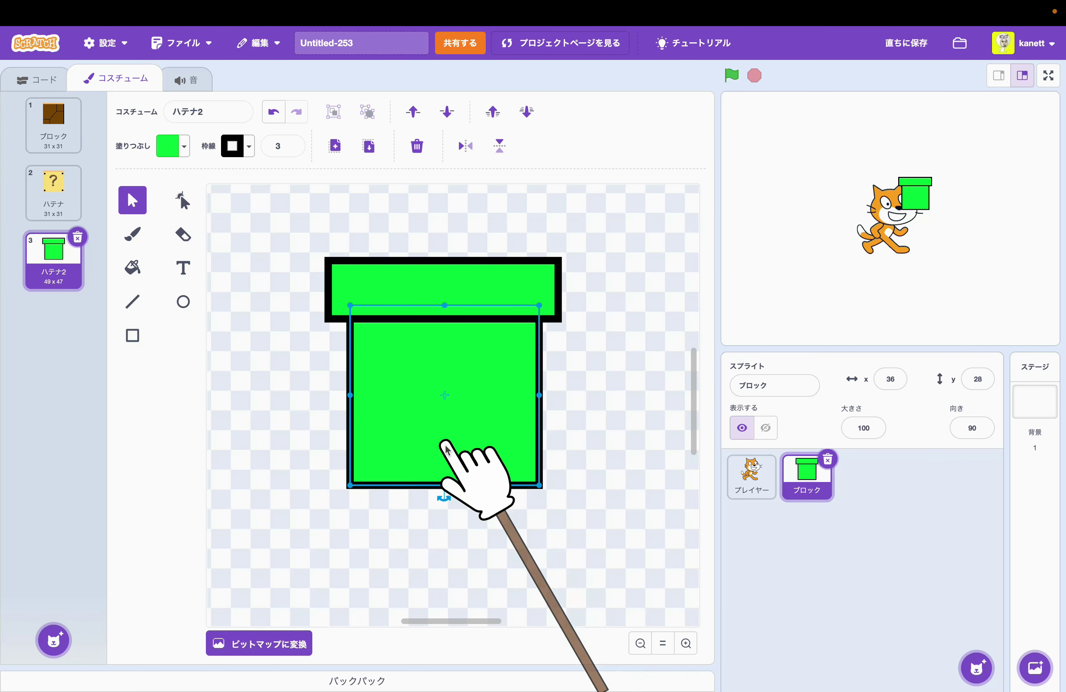
Apply a vertical gradient to the pipe body, from bright green to a darker green with hue 25 and saturation 100
click(186, 149)
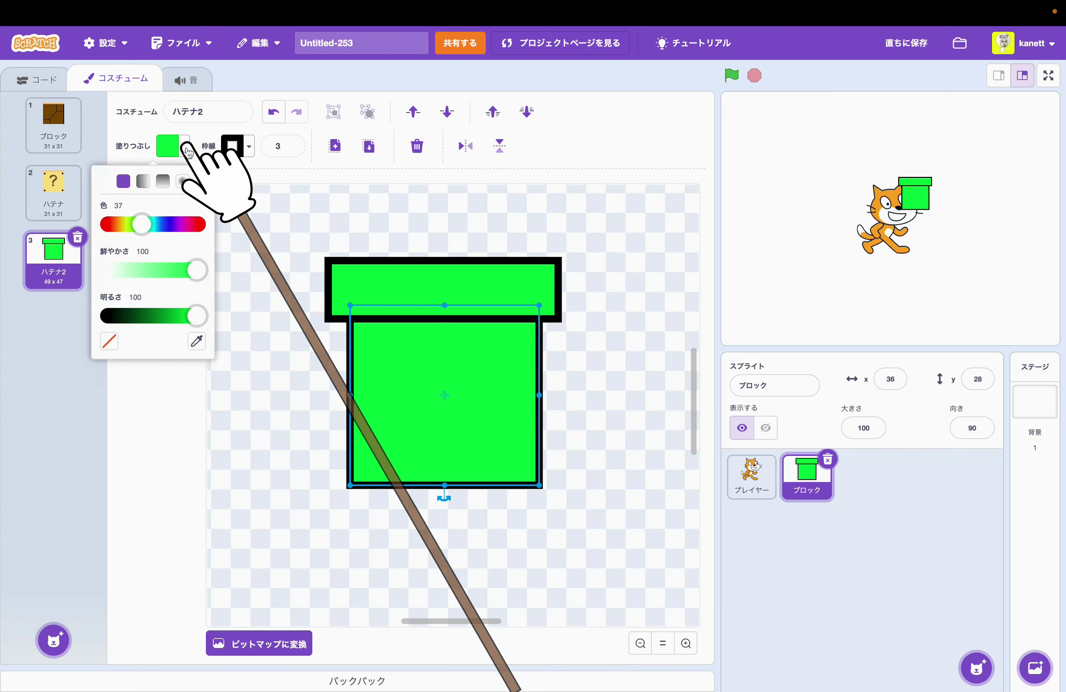
click(164, 188)
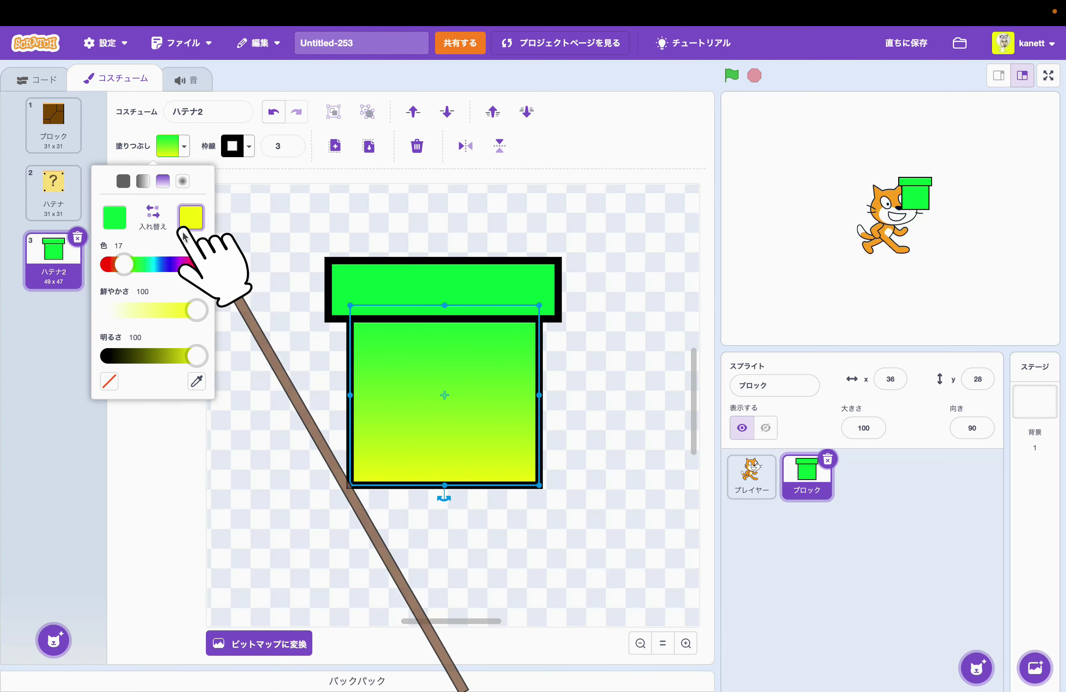
click(131, 267)
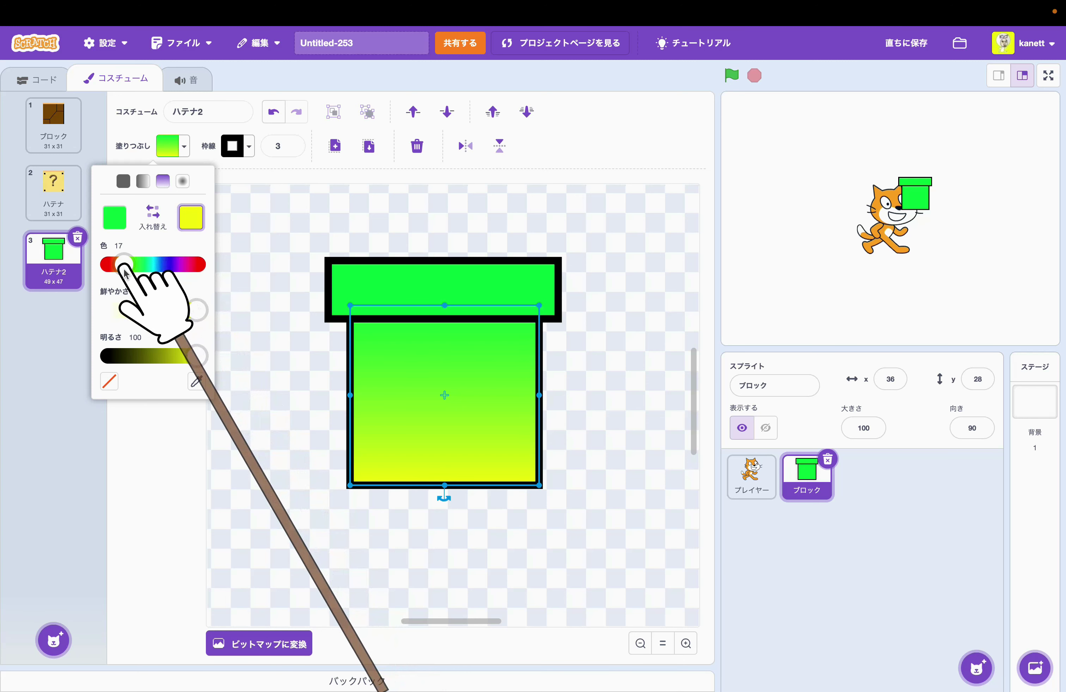
drag(126, 268, 134, 271)
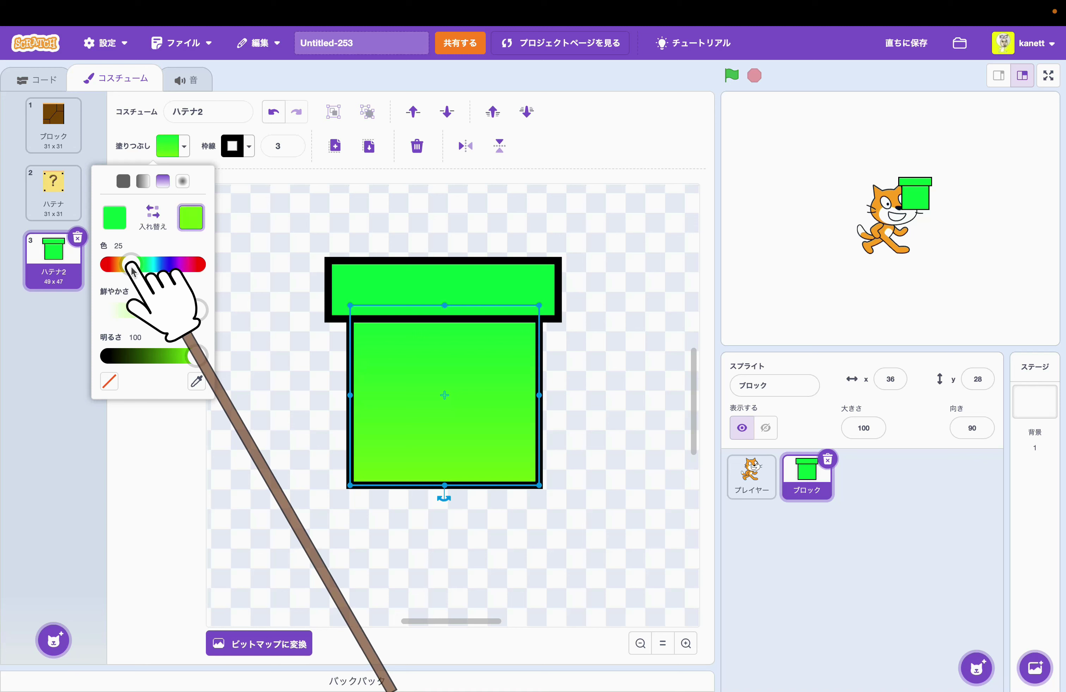
drag(193, 358, 170, 360)
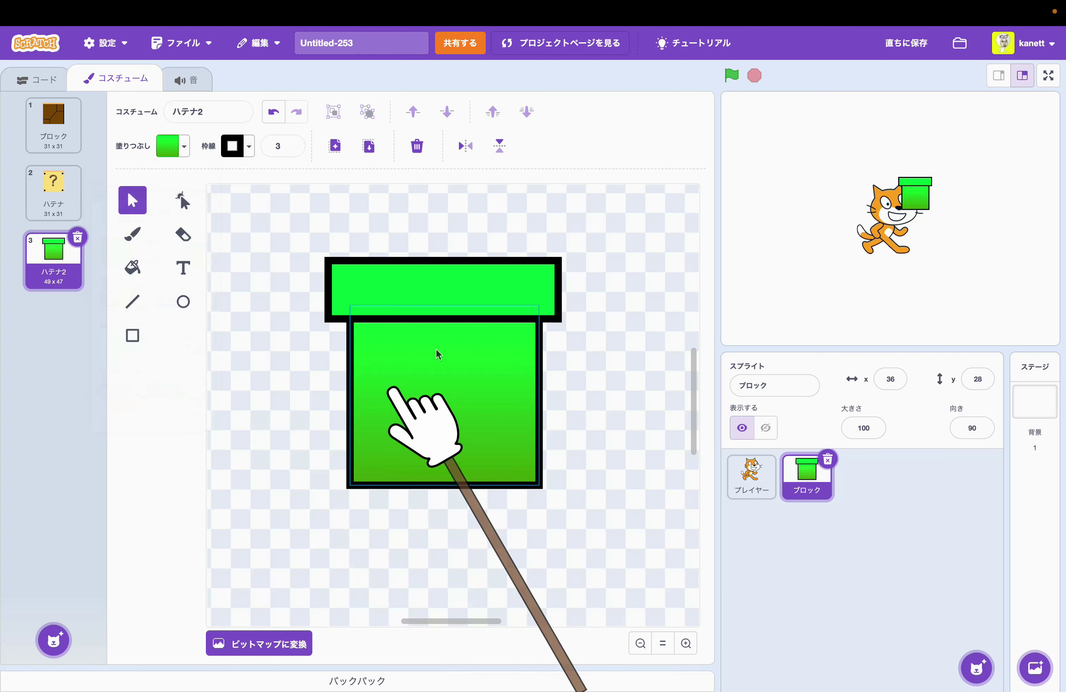
click(483, 490)
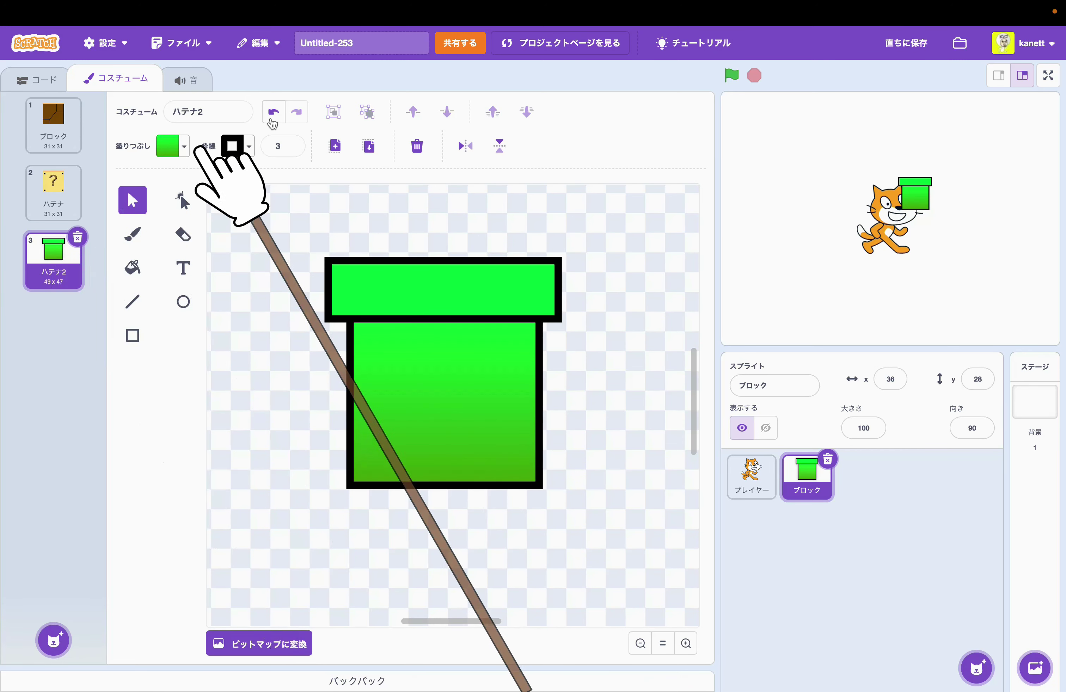
Rename the pipe costume as 土管 and duplicate it
click(178, 111)
text(dokan)
key(space)
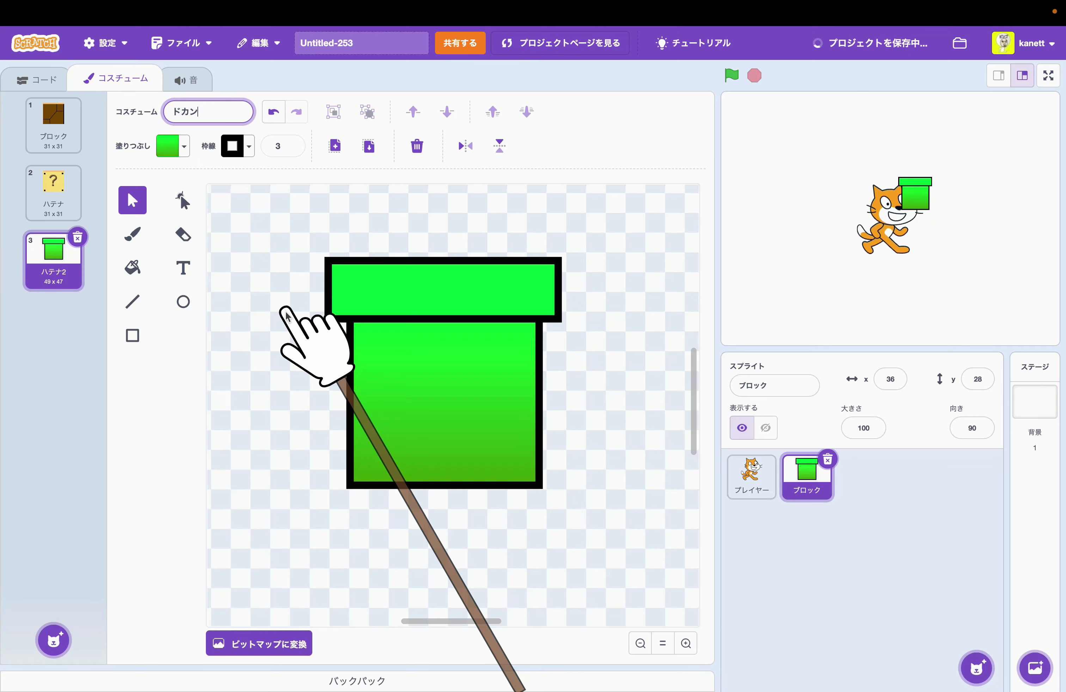
text(dokan)
key(space)
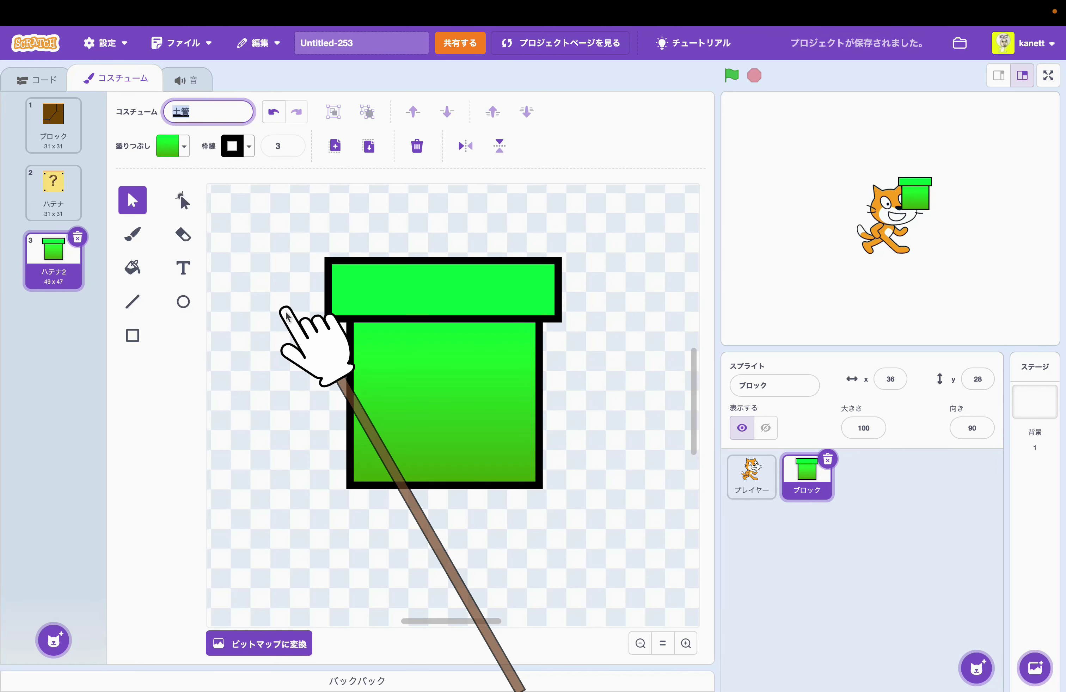
key(Return)
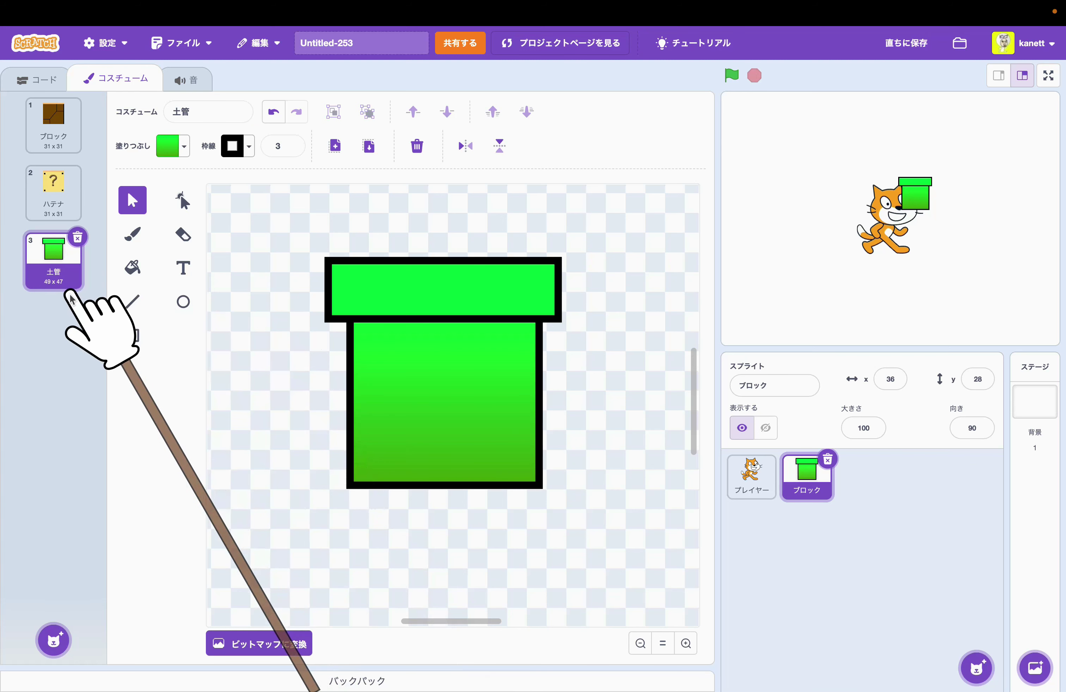
right_click(47, 257)
click(98, 275)
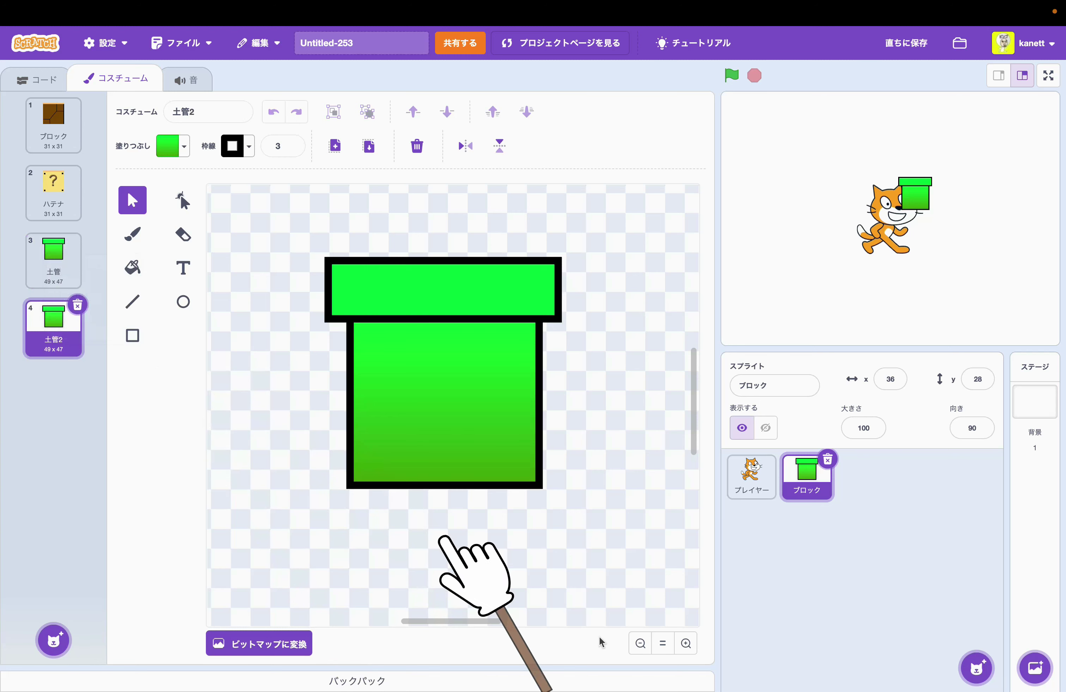
Set the Rectangle tool's fill to solid grey with saturation 0 and brightness 75 in the duplicated pipe costume
click(640, 644)
click(640, 644)
click(640, 644)
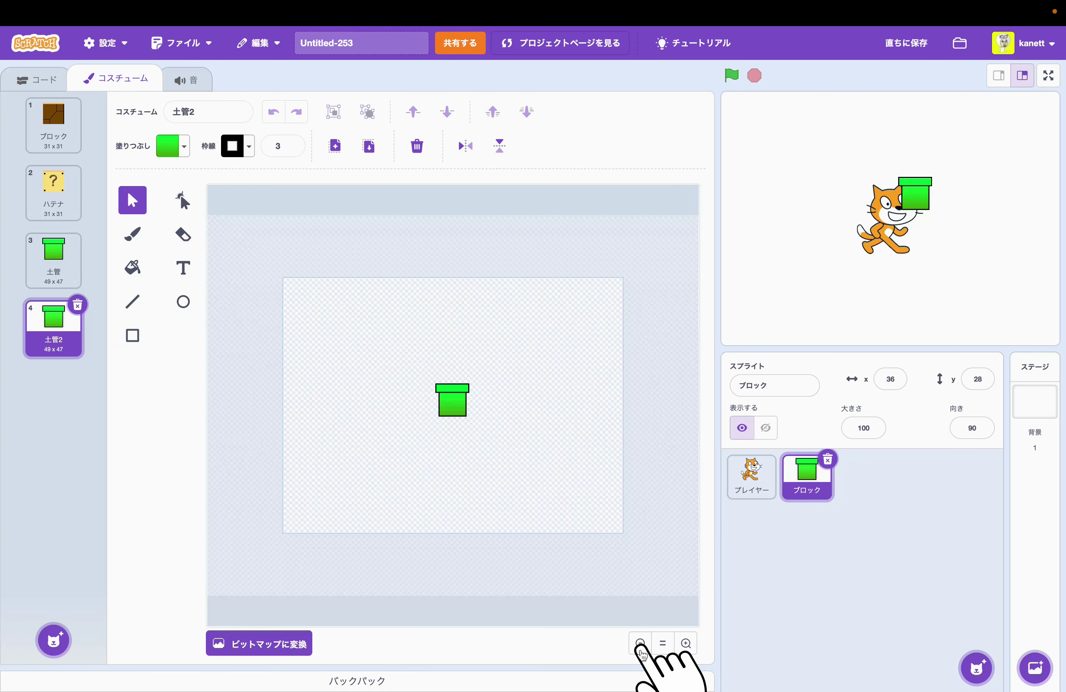
click(686, 644)
click(686, 644)
click(132, 337)
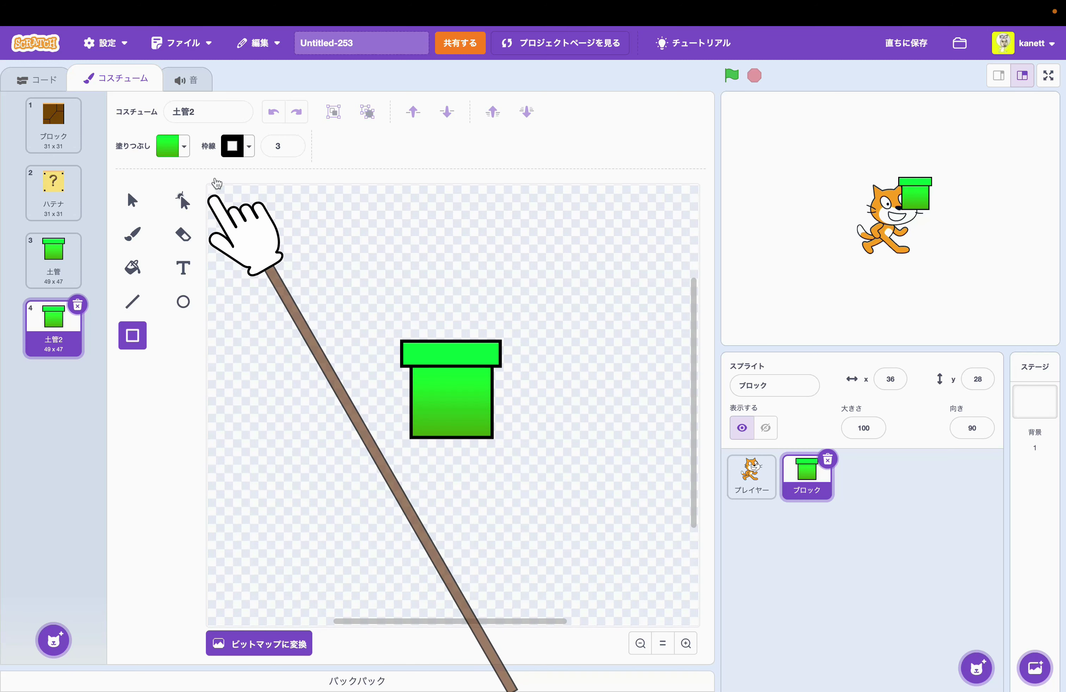
click(170, 146)
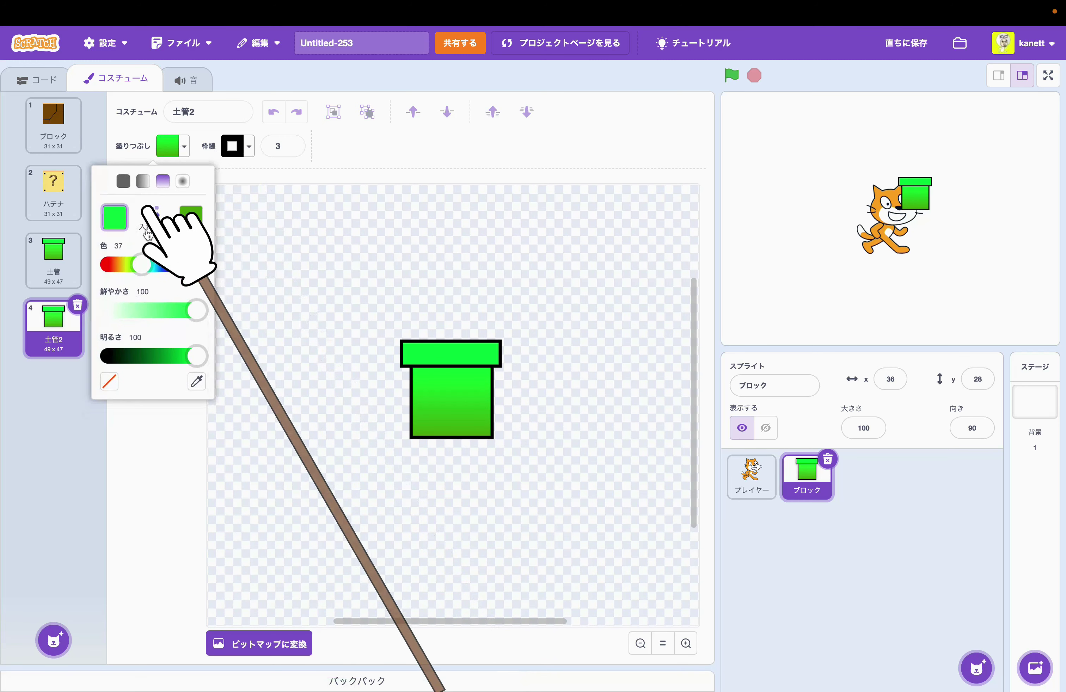
click(123, 181)
drag(197, 270, 172, 269)
drag(99, 274, 89, 277)
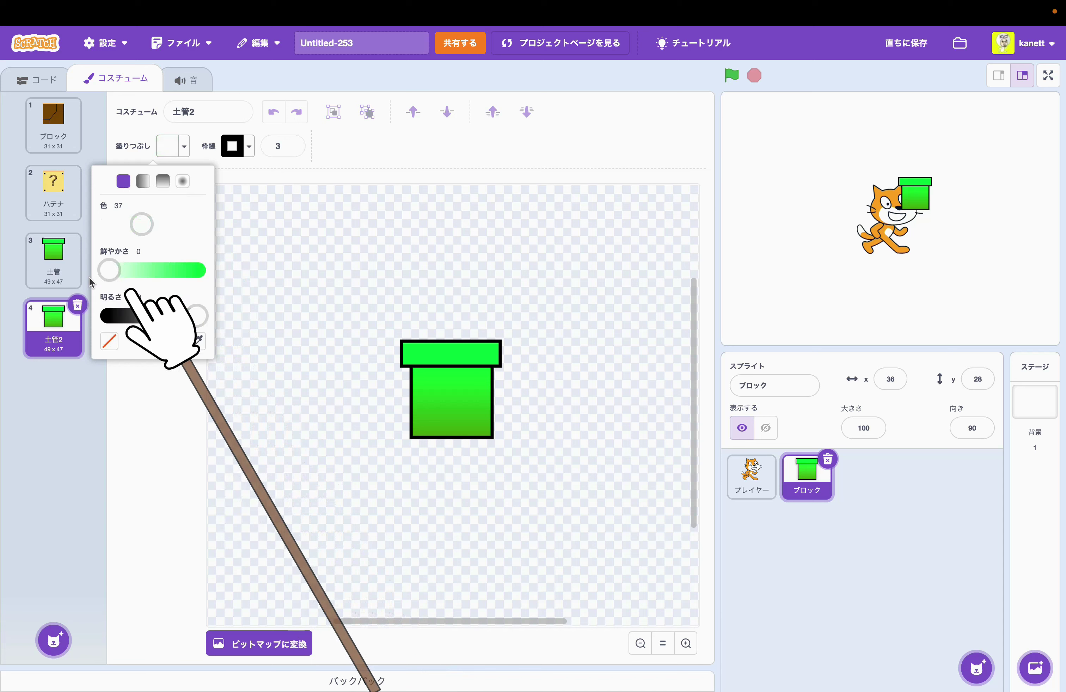
drag(197, 316, 175, 317)
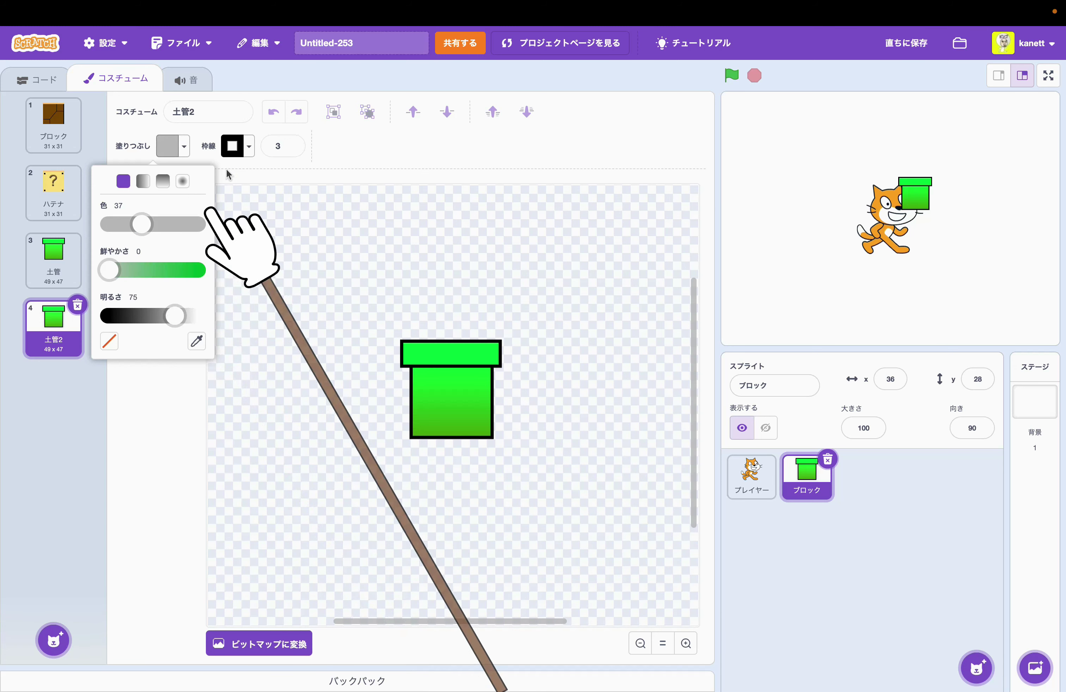
Draw a thin vertical grey pole without an outline, from the middle of the pipe's base to well above its rim
click(232, 146)
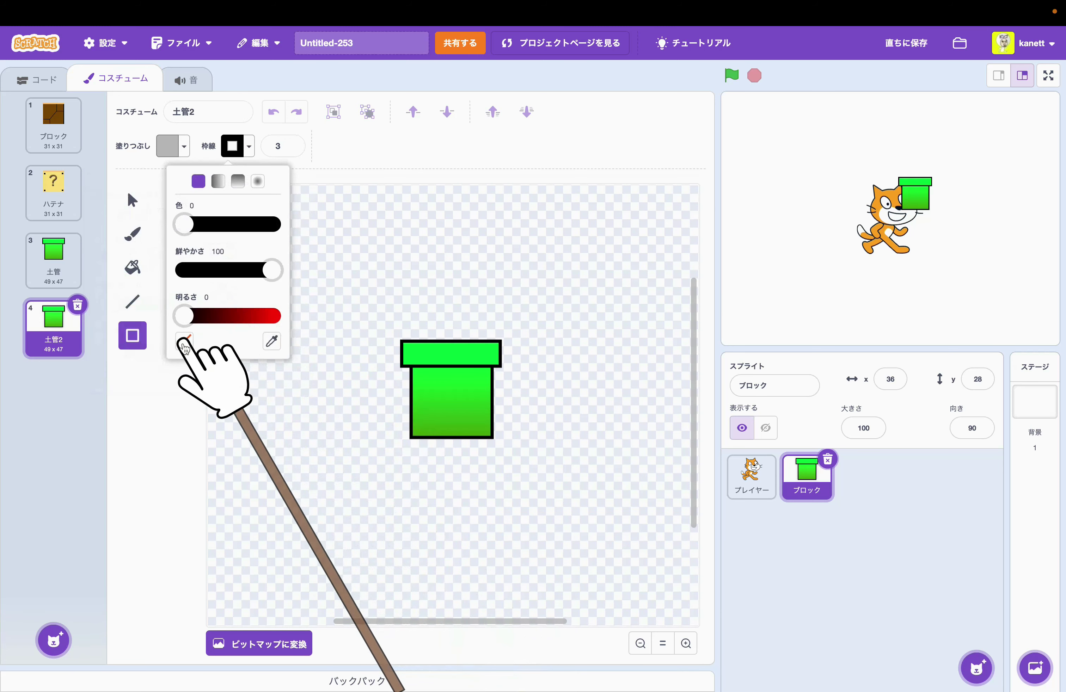
click(183, 341)
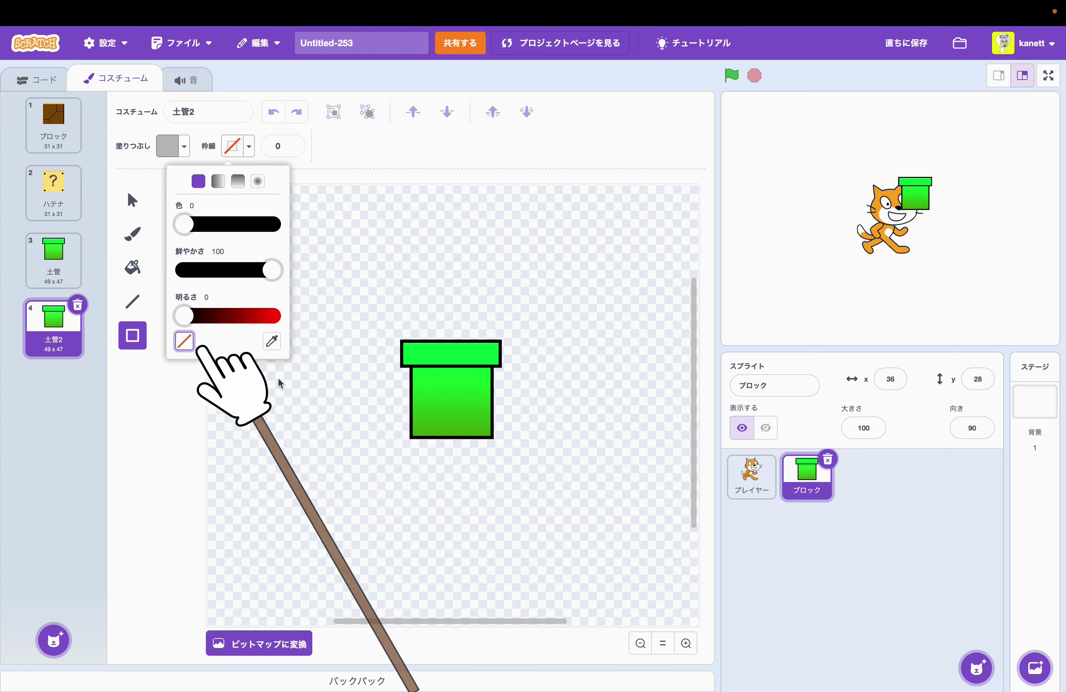
click(452, 441)
mouse_move(452, 438)
mouse_down()
mouse_move(468, 351)
mouse_move(457, 197)
mouse_up()
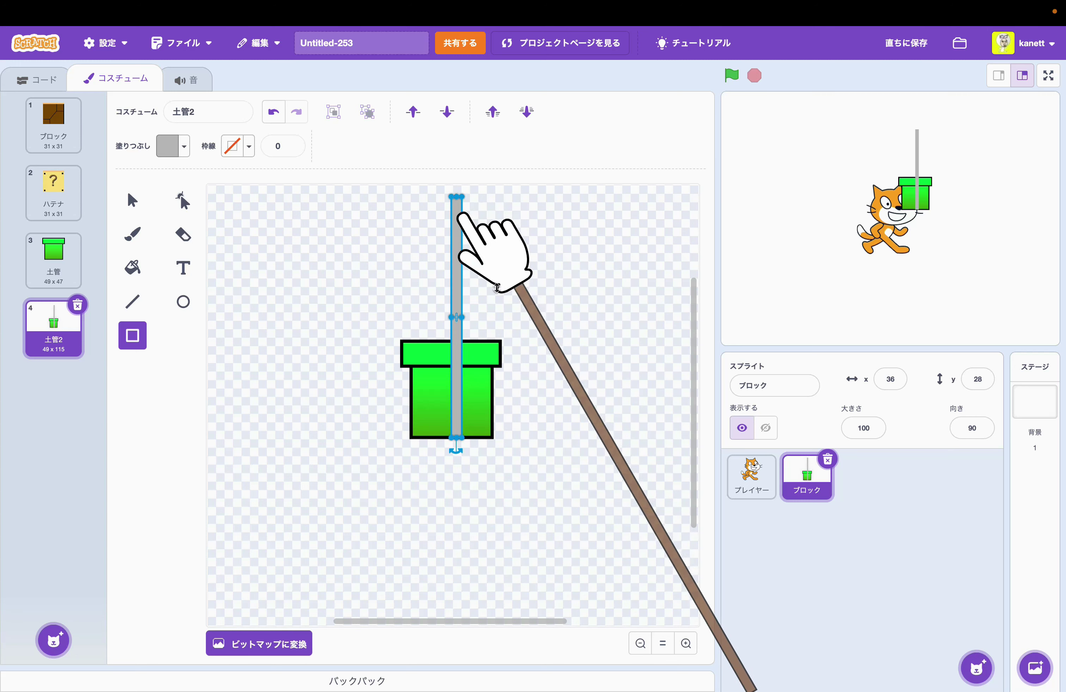
Stretch the grey pole's top end further upward in the 土管2 costume
scroll(510, 317, up, 4)
drag(463, 275, 460, 238)
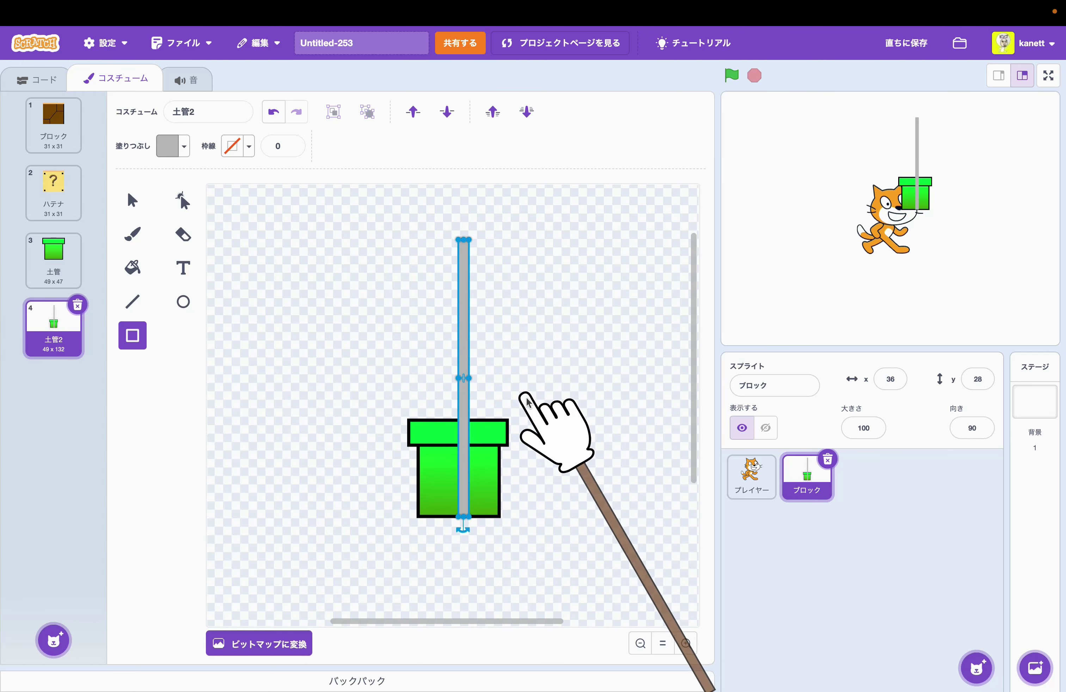
drag(463, 366, 459, 363)
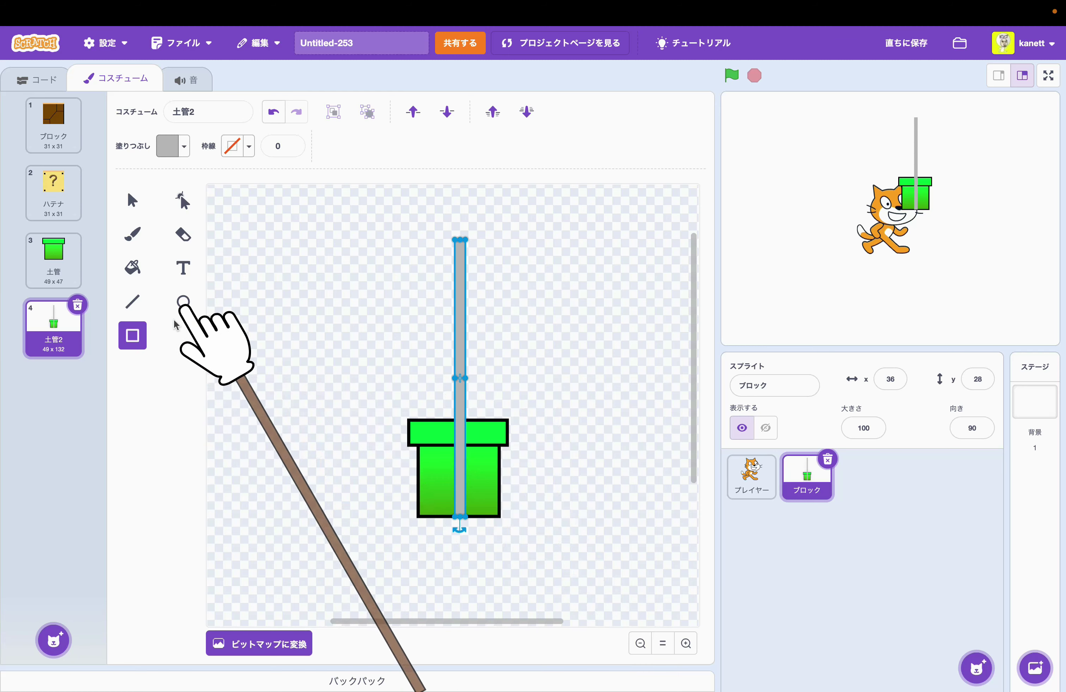
click(175, 146)
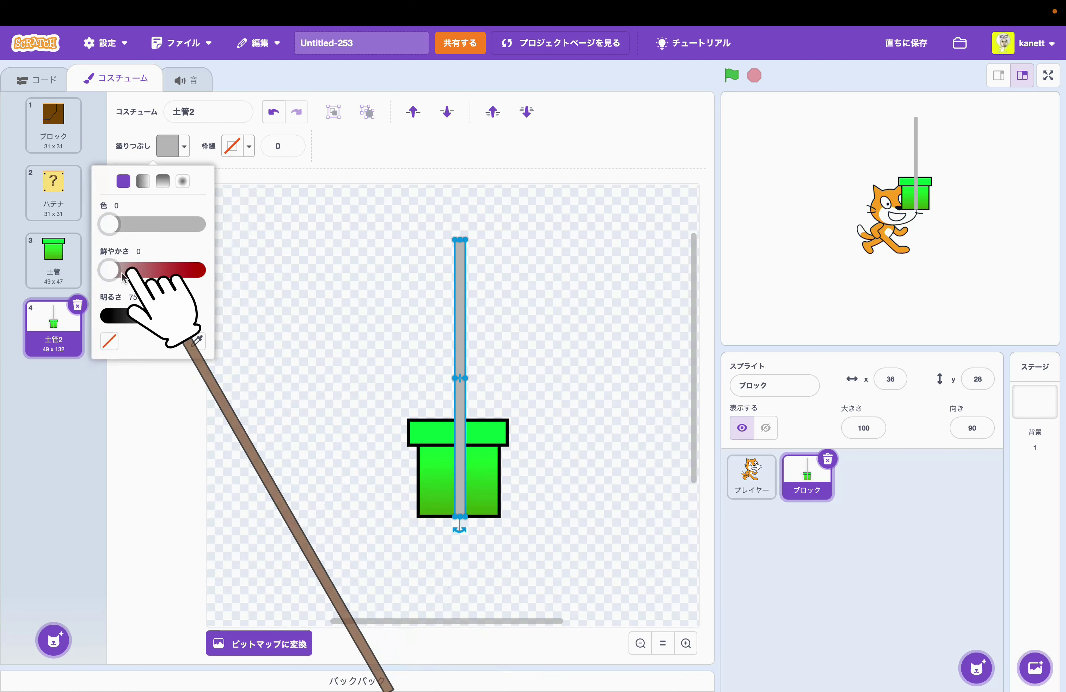
drag(123, 275, 216, 280)
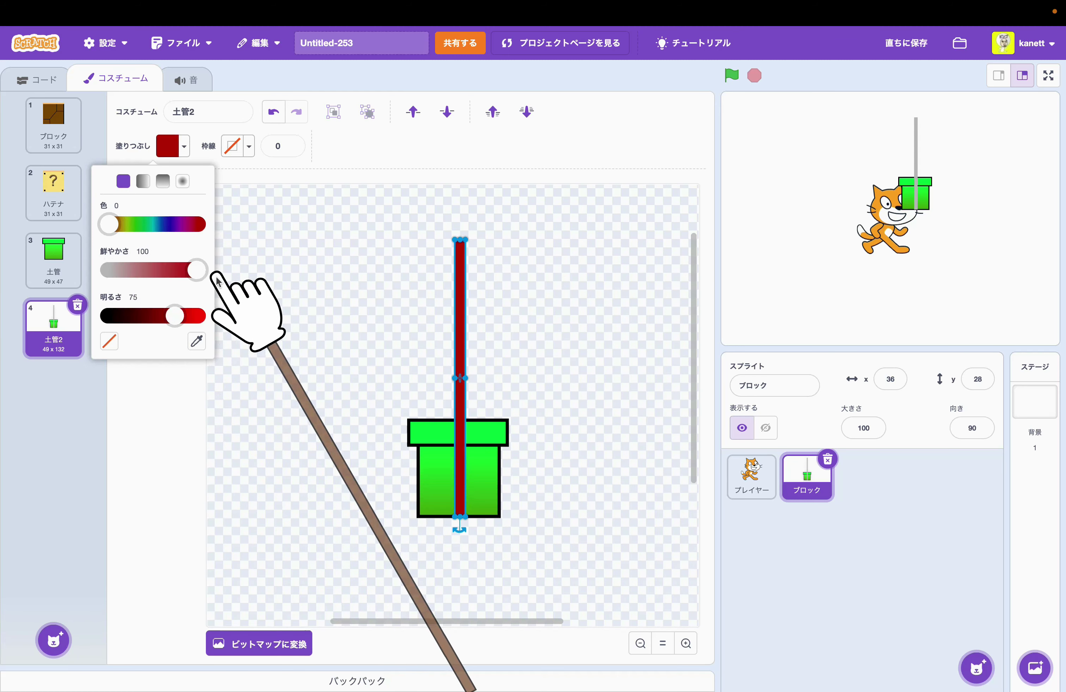
click(314, 304)
click(143, 345)
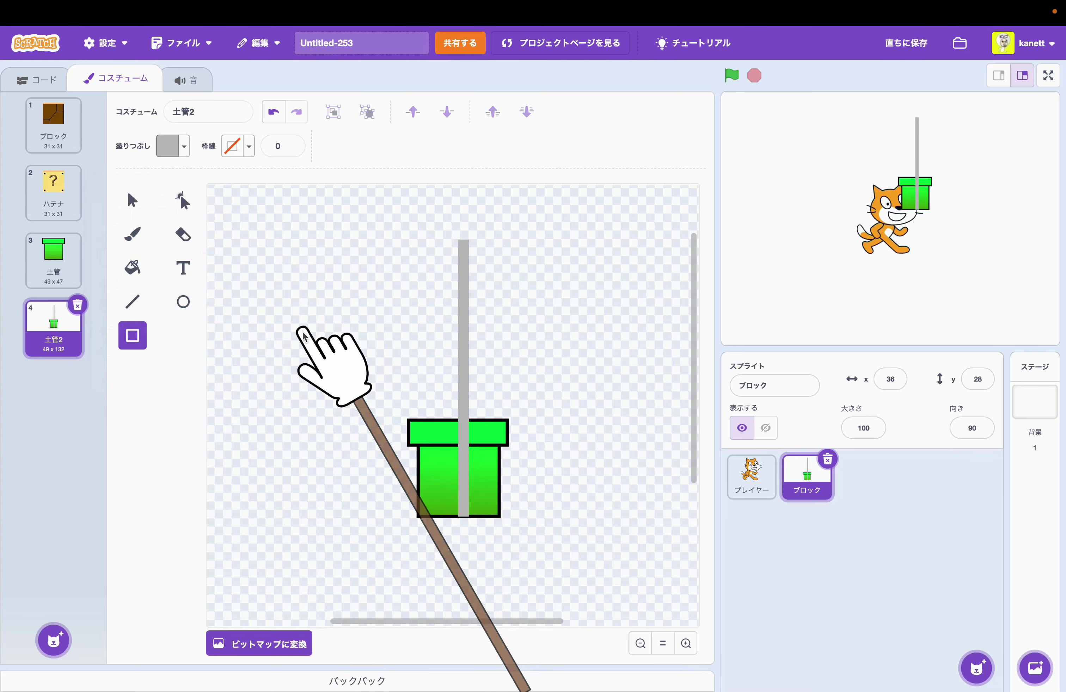
Draw a red rectangle without an outline beside the pole's upper end, using a fill with saturation 100 and brightness 100
click(176, 146)
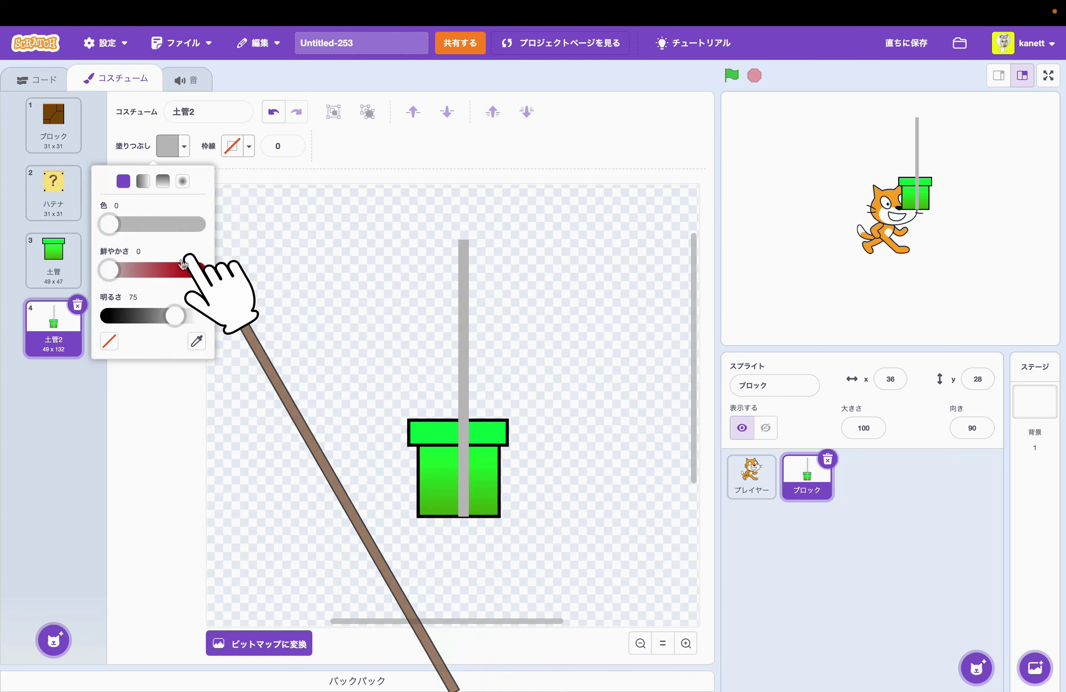
drag(115, 272, 200, 273)
drag(176, 316, 198, 317)
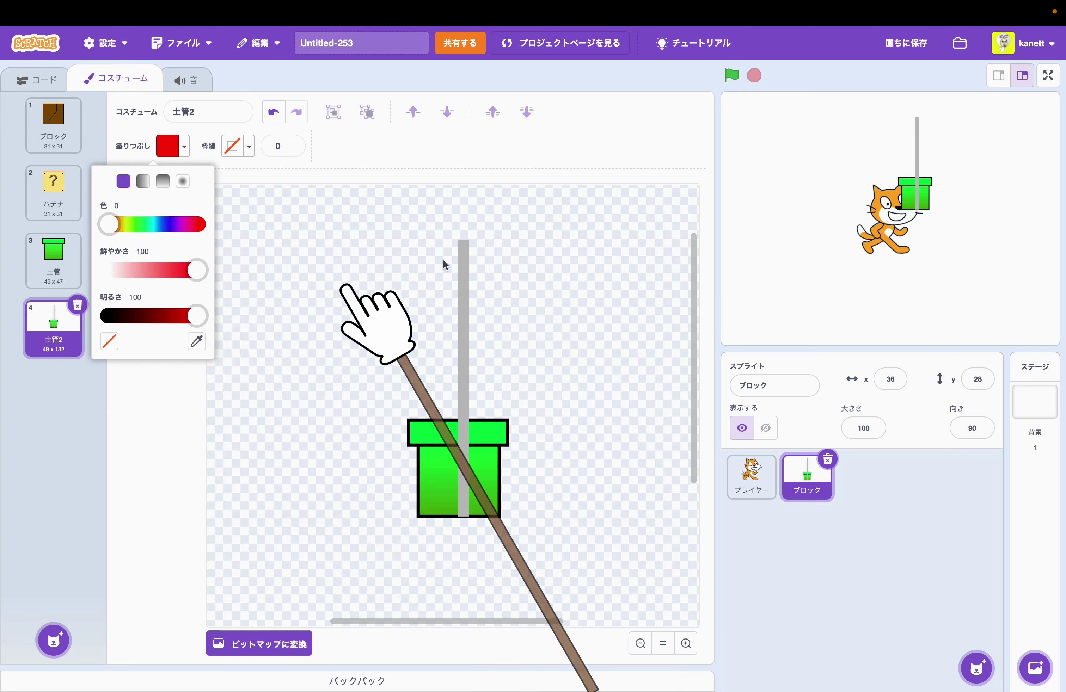
drag(392, 243, 460, 285)
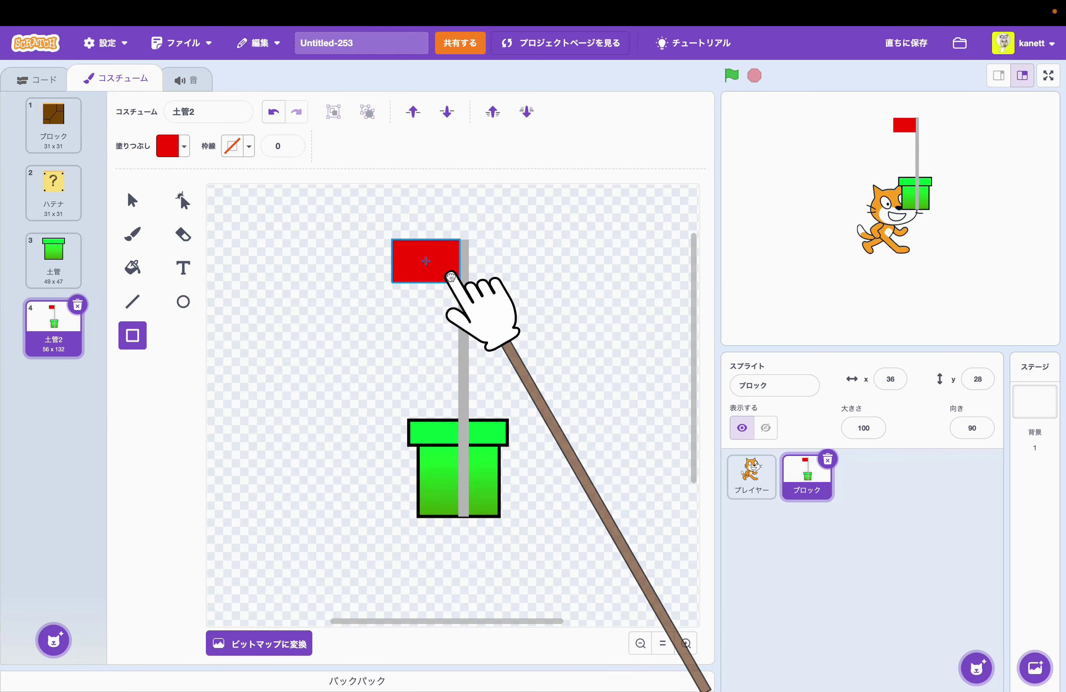
Turn the red rectangle into a triangular flag by deleting its outer upper corner point, and stretch its lower edge downward
click(183, 201)
click(407, 255)
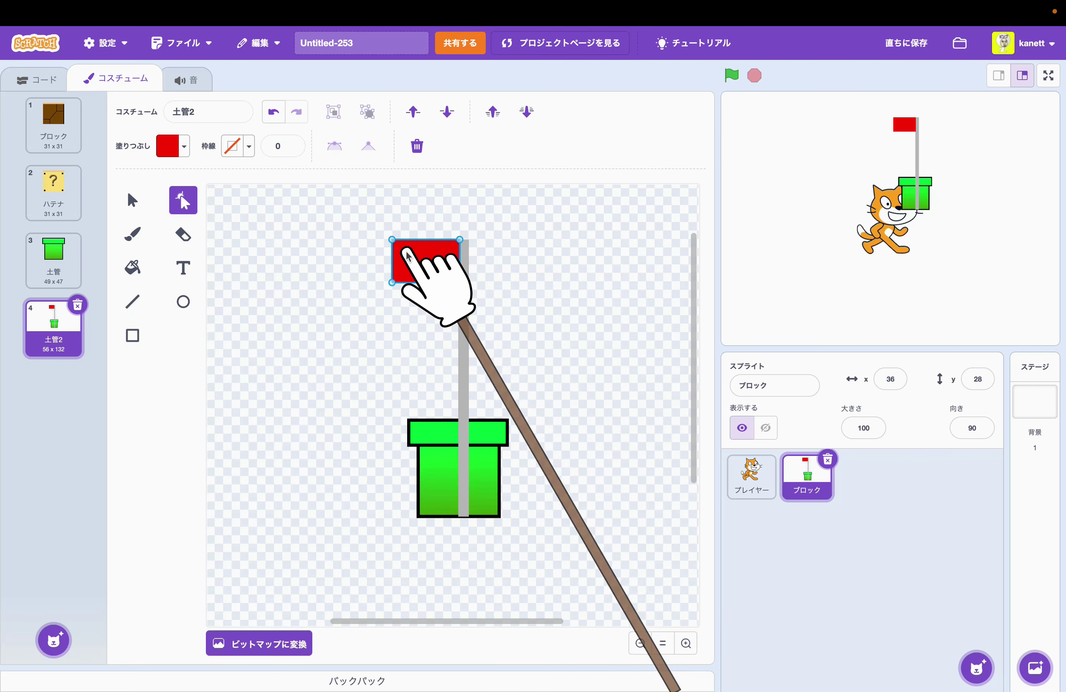
click(392, 240)
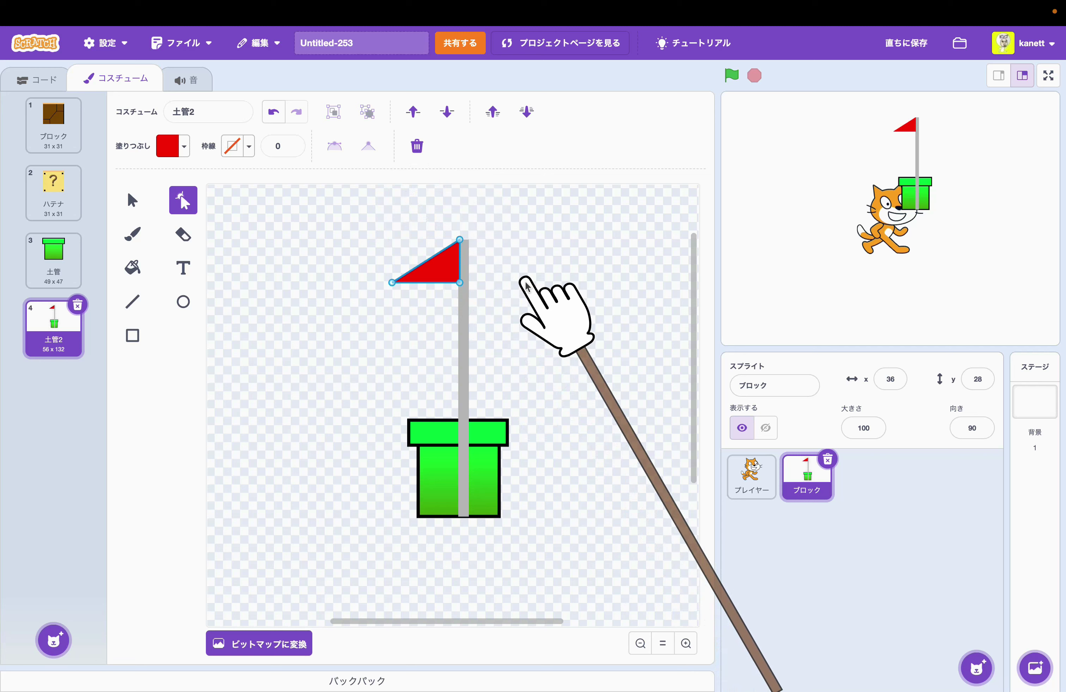
click(431, 273)
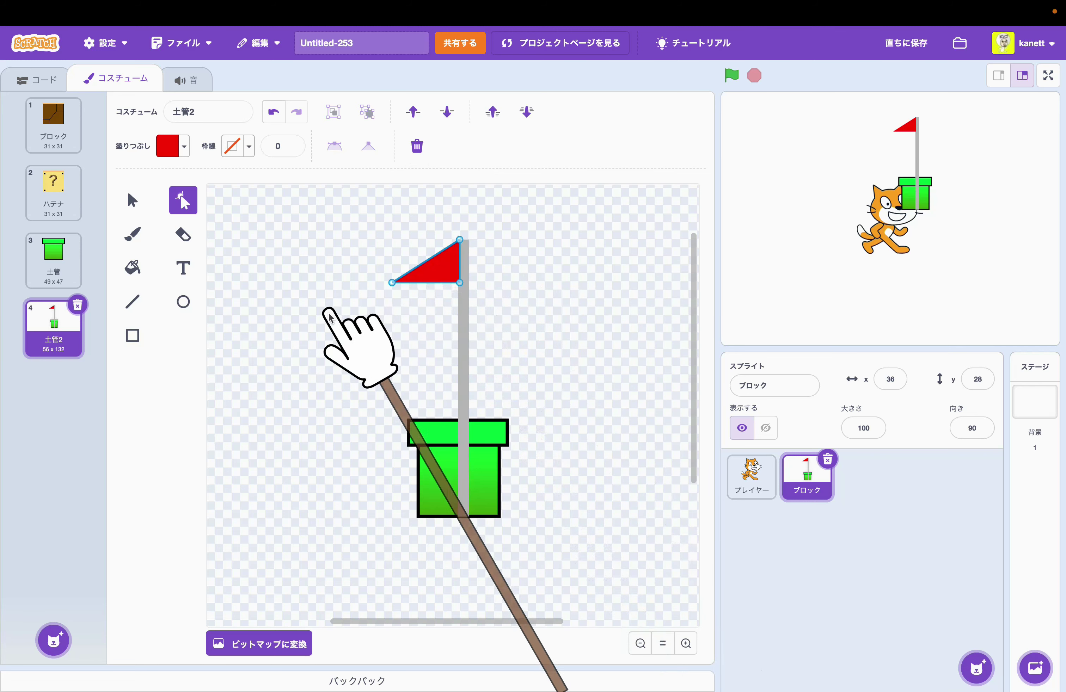
click(133, 201)
drag(426, 283, 426, 297)
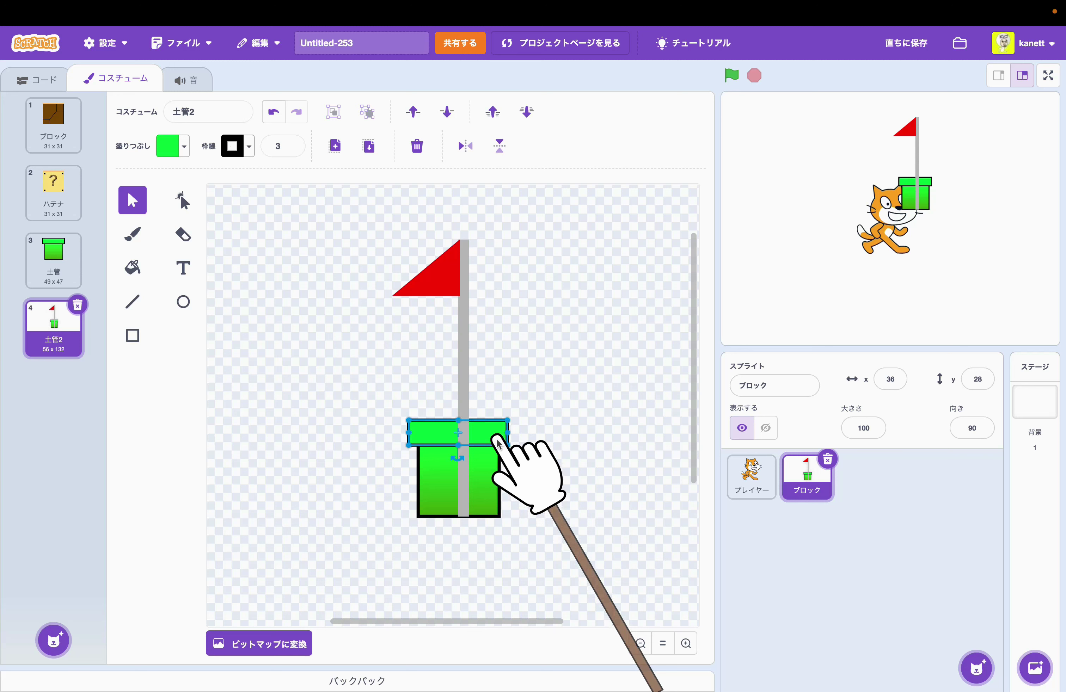
Delete the pipe and leftover question-block shapes around the pole's base, and align the pole with the costume's centre
key(BackSpace)
key(BackSpace)
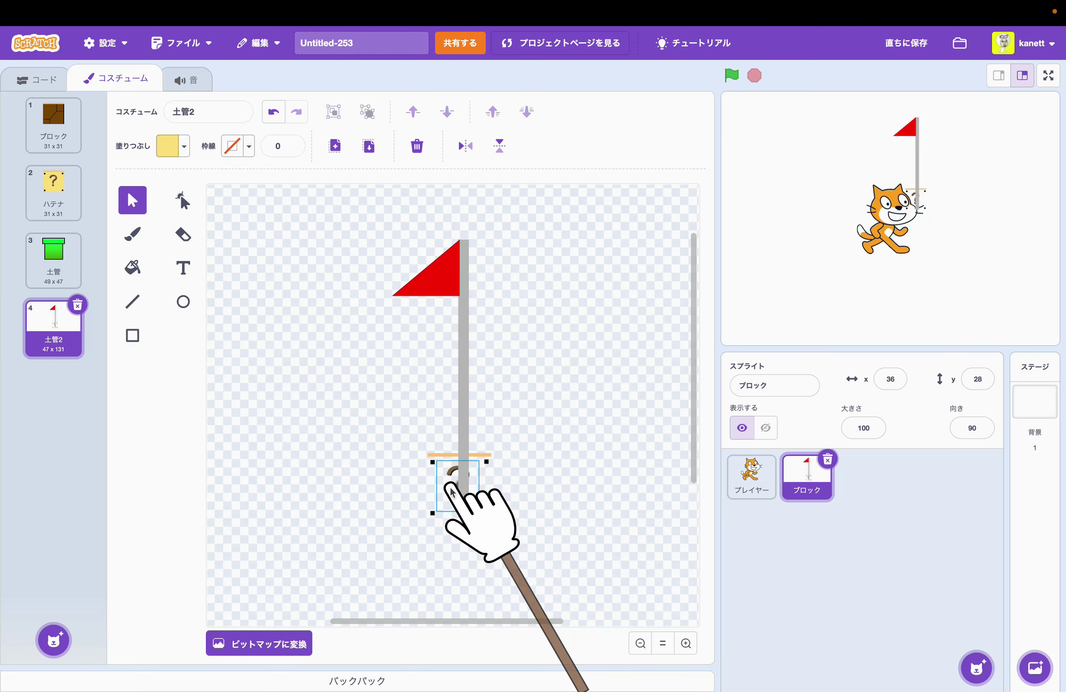
click(451, 473)
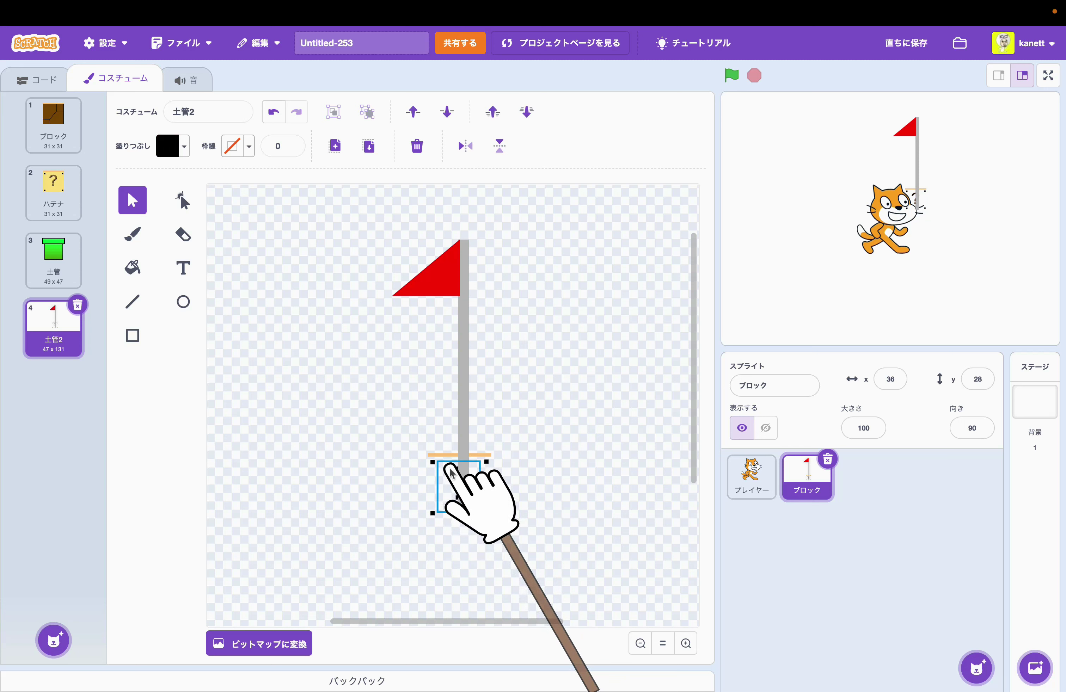
drag(421, 444, 431, 514)
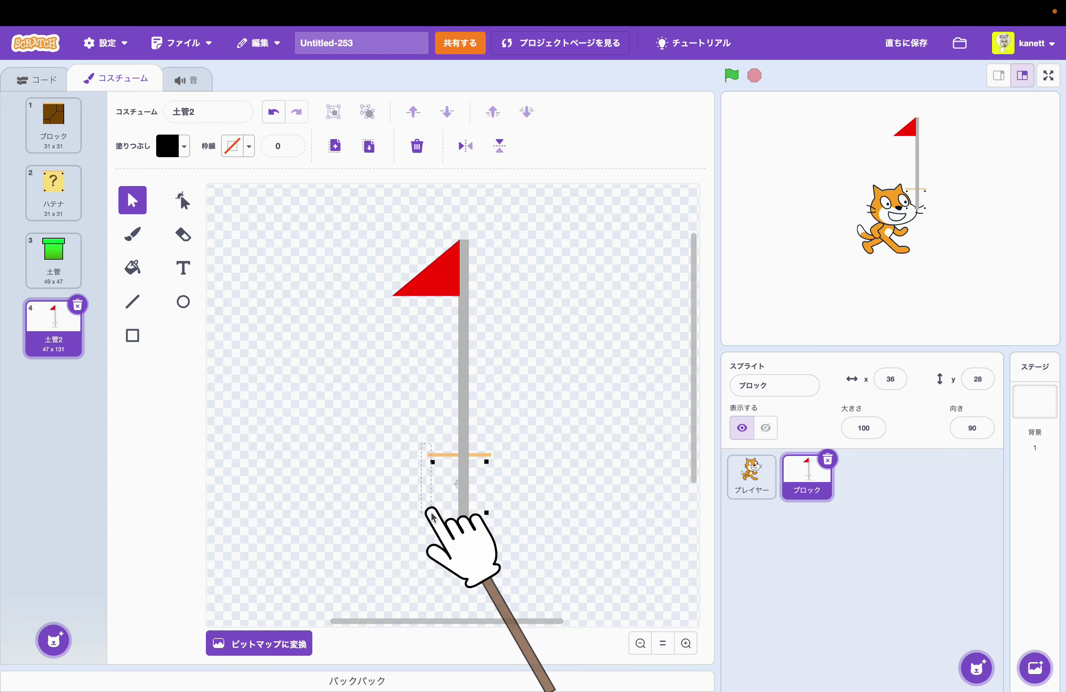
drag(509, 458, 482, 518)
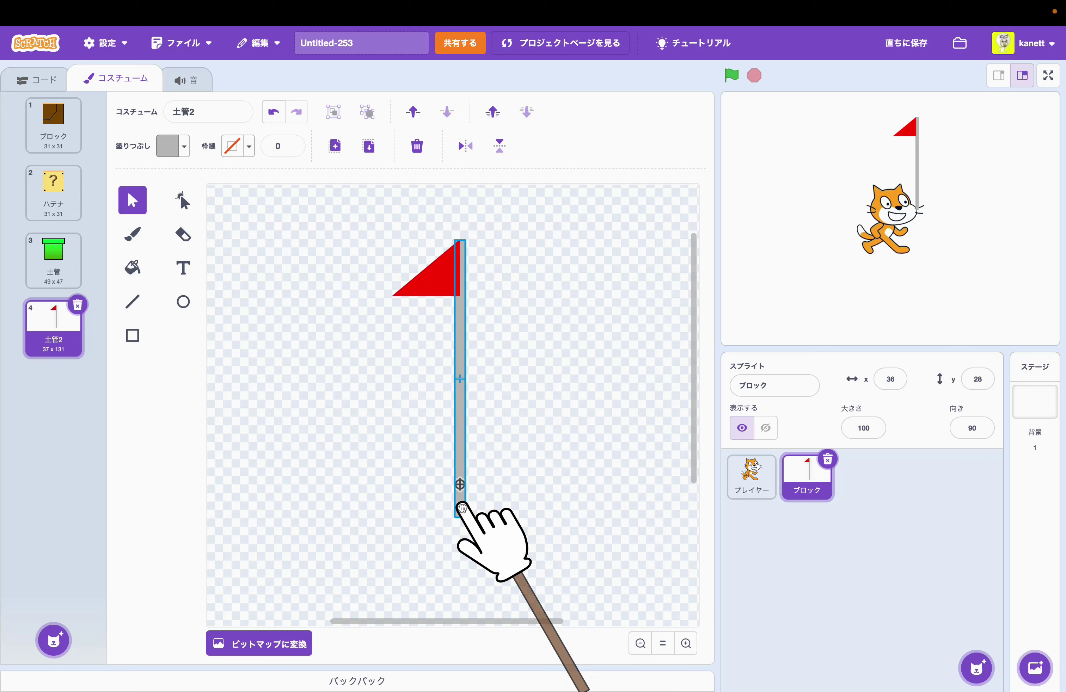
click(287, 479)
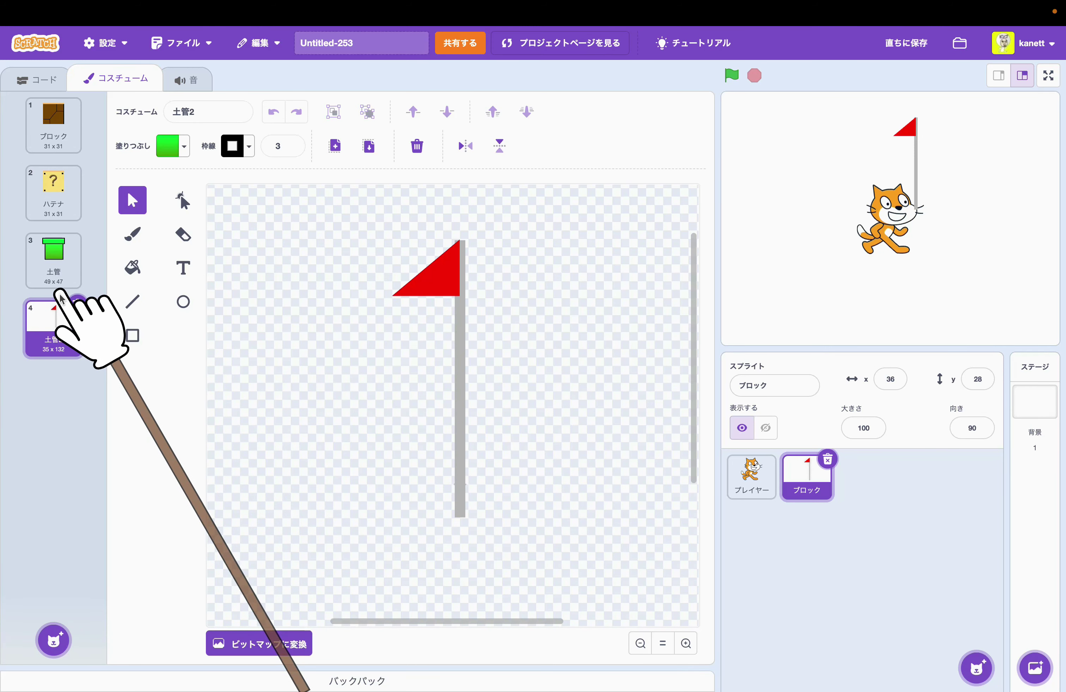
Duplicate the ハテナ costume and move the copy to the end of the costume list
click(60, 200)
click(67, 215)
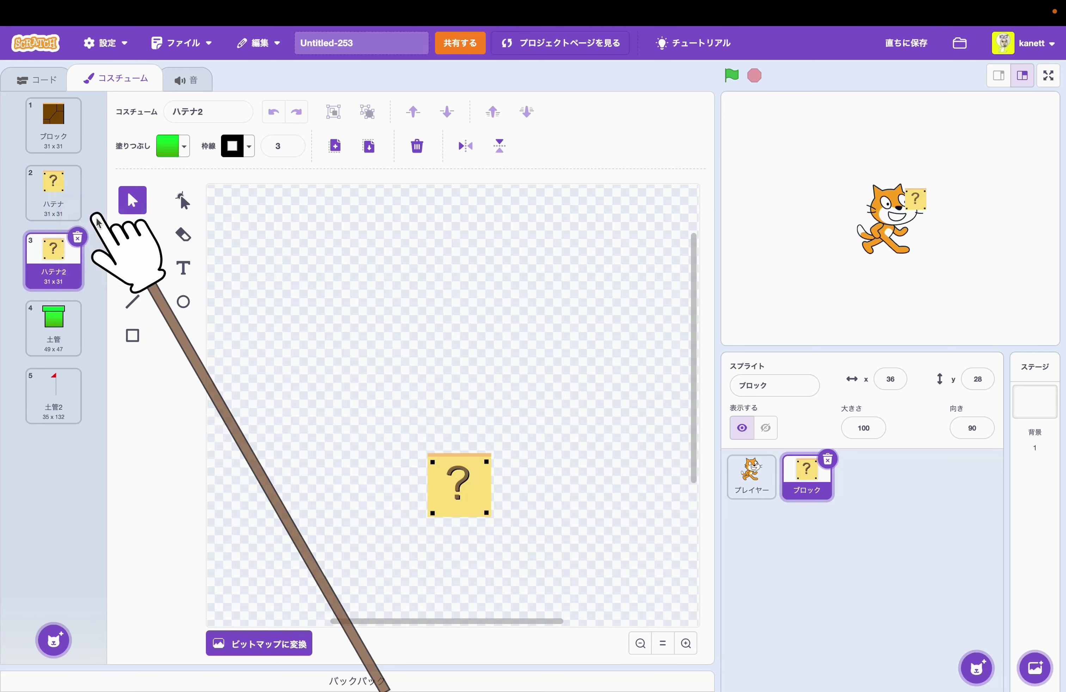
drag(60, 252, 53, 405)
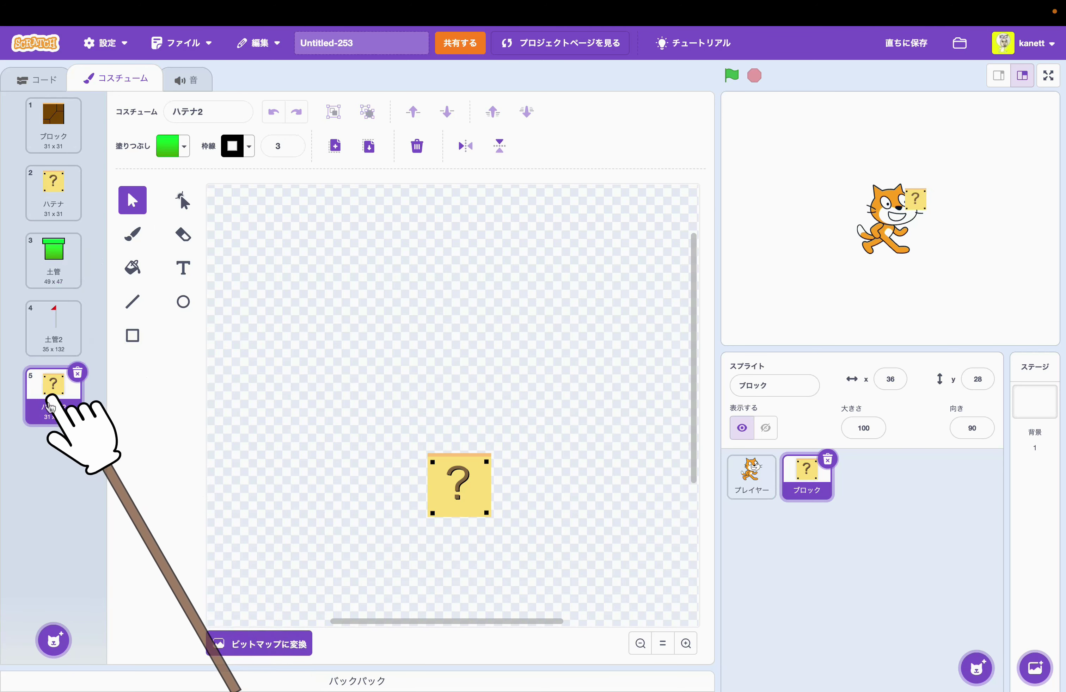
Rename the duplicated ハテナ costume as から
click(212, 116)
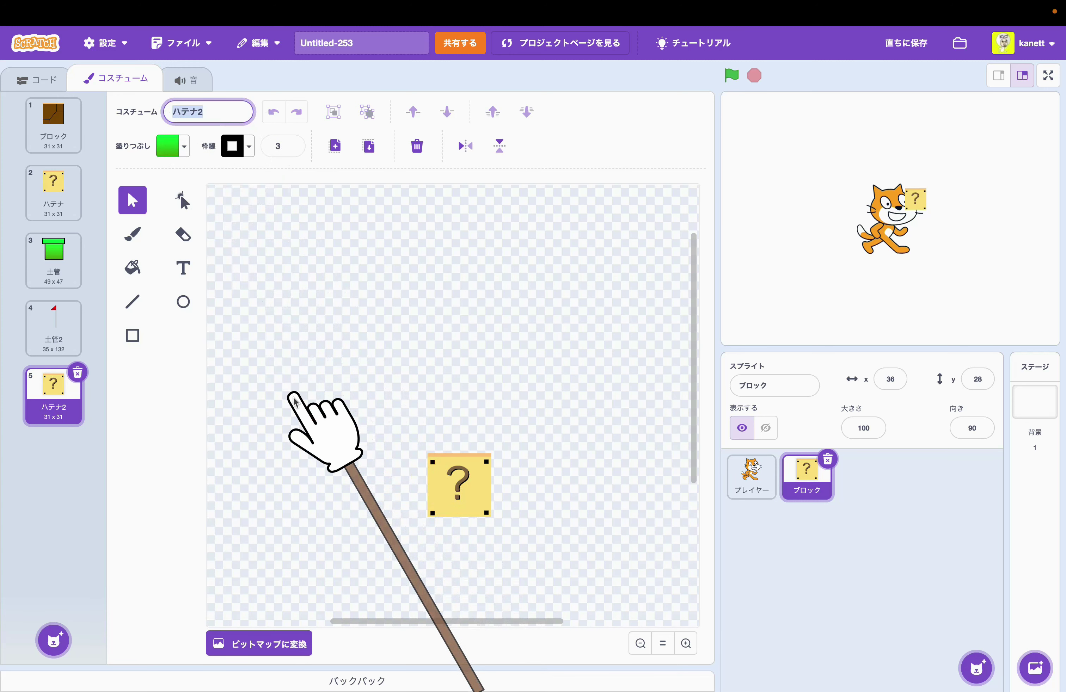
text(から)
key(Return)
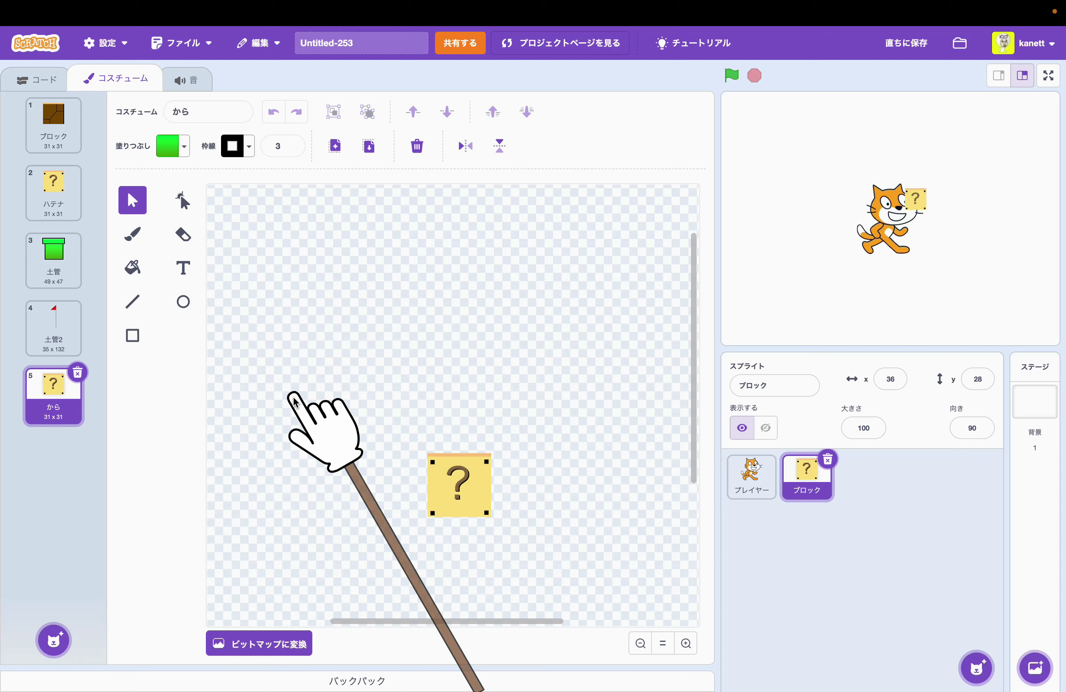
Delete the question mark and its shadow from the block in the から costume
click(686, 643)
click(687, 644)
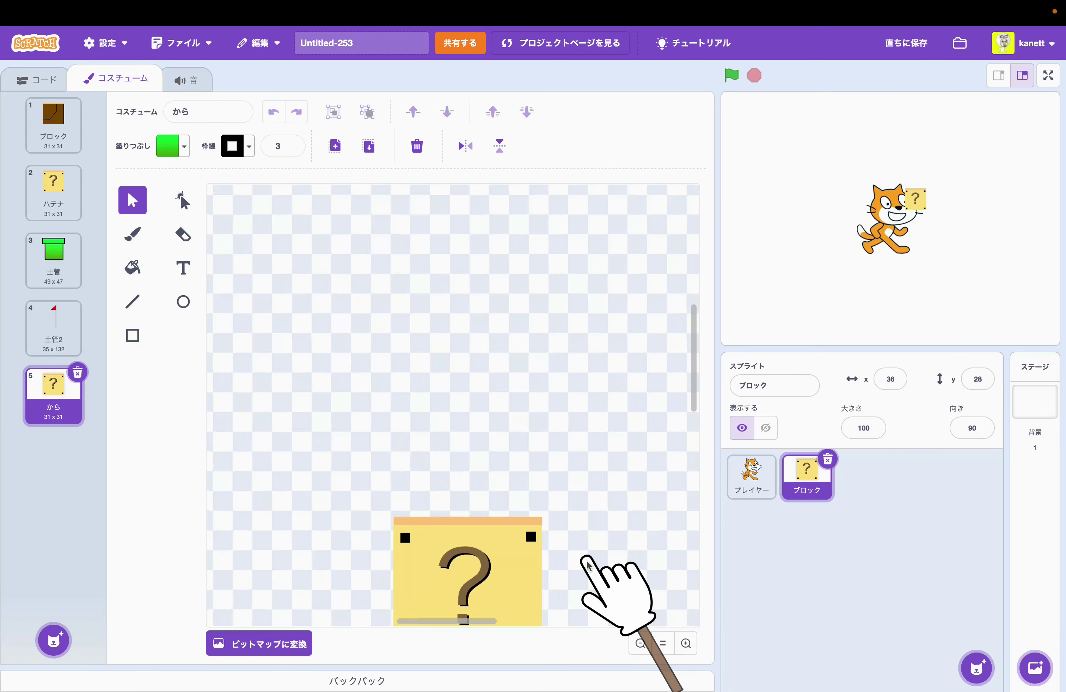
scroll(587, 562, down, 5)
scroll(587, 562, up, 1)
scroll(587, 564, up, 1)
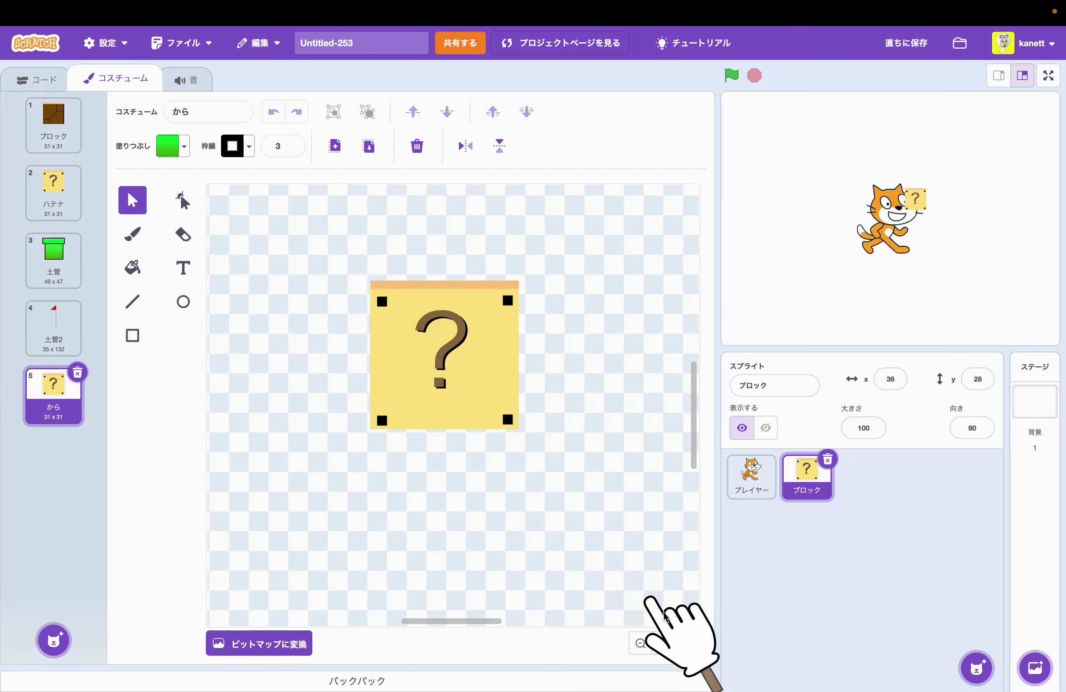
click(687, 644)
scroll(573, 544, up, 1)
scroll(572, 545, up, 1)
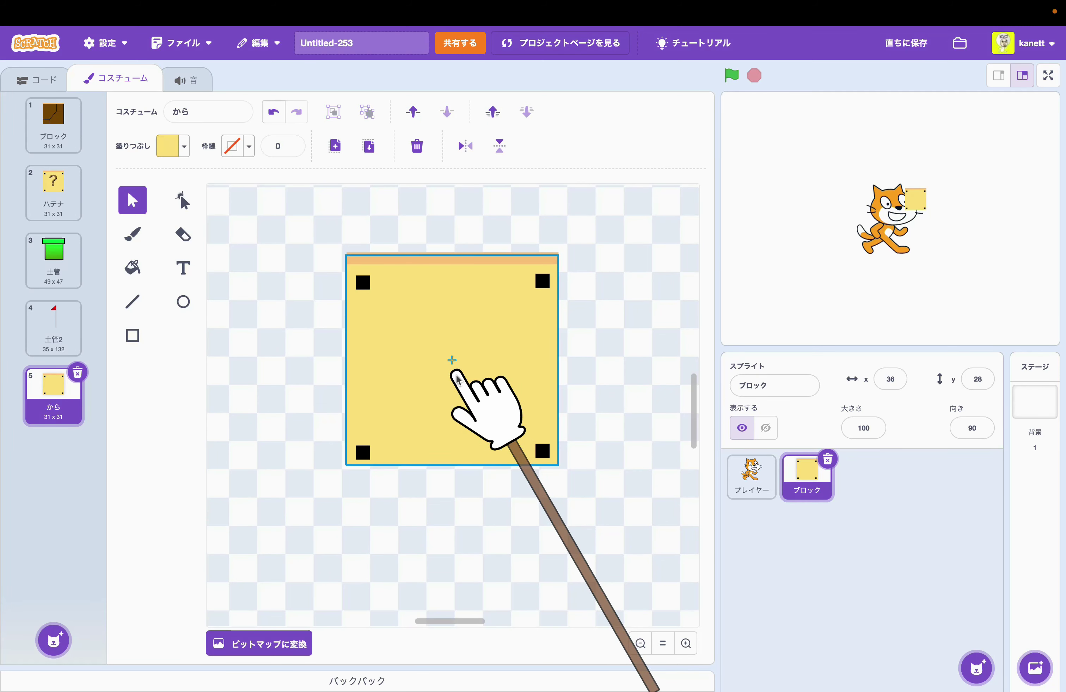
Recolour the から block's yellow square brown with hue 11 and brightness 50
click(456, 375)
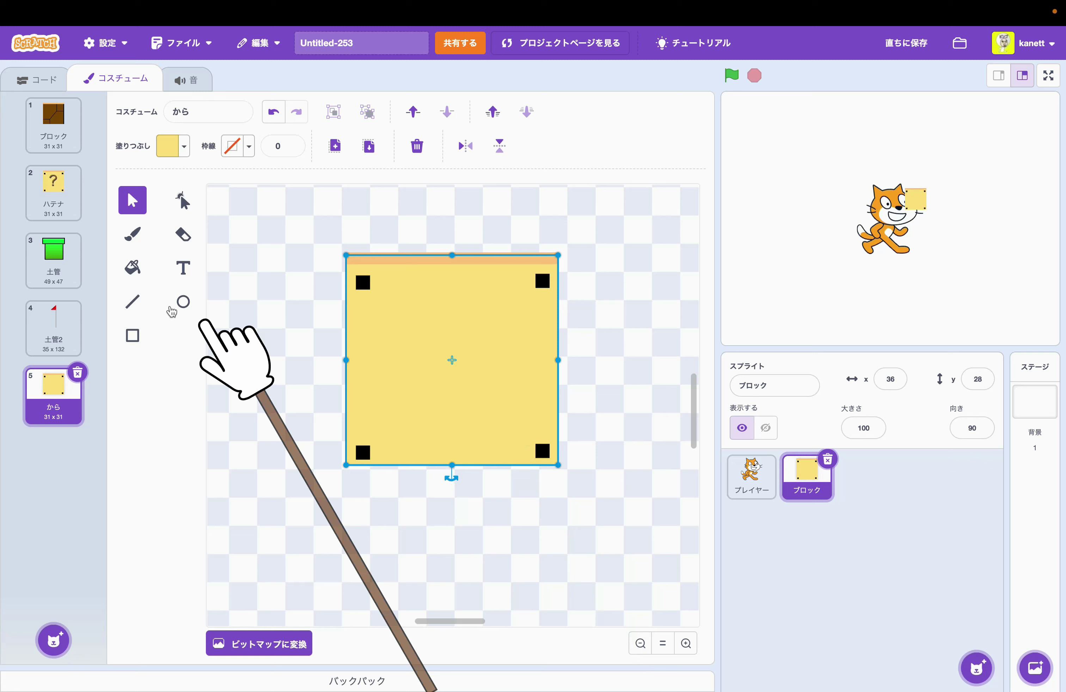
click(185, 147)
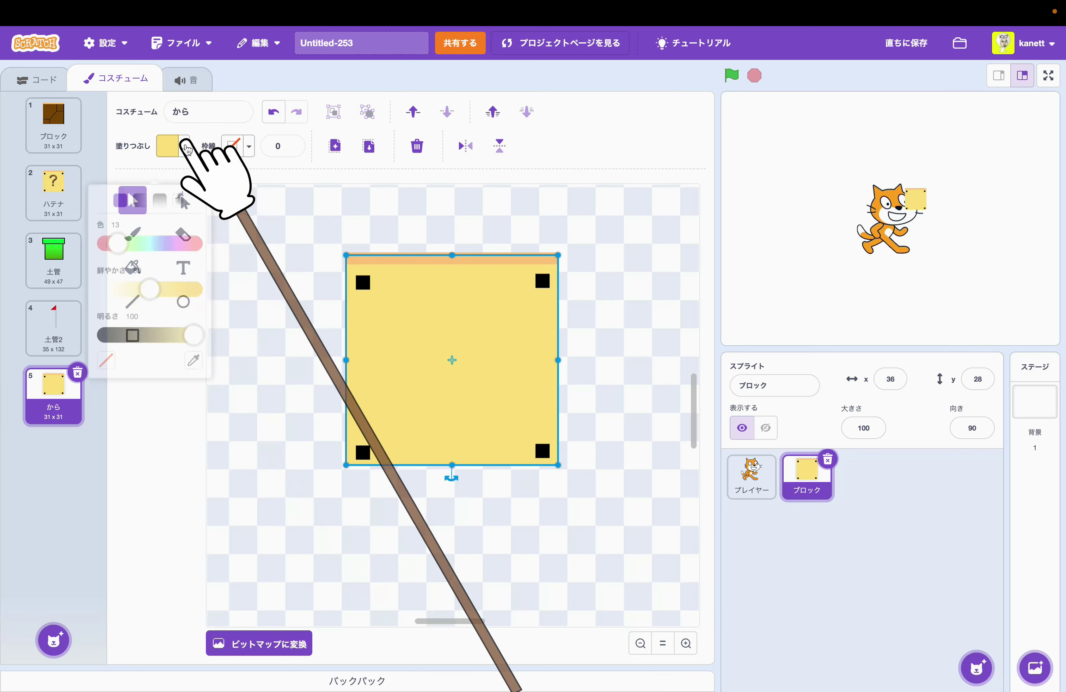
drag(147, 226, 124, 224)
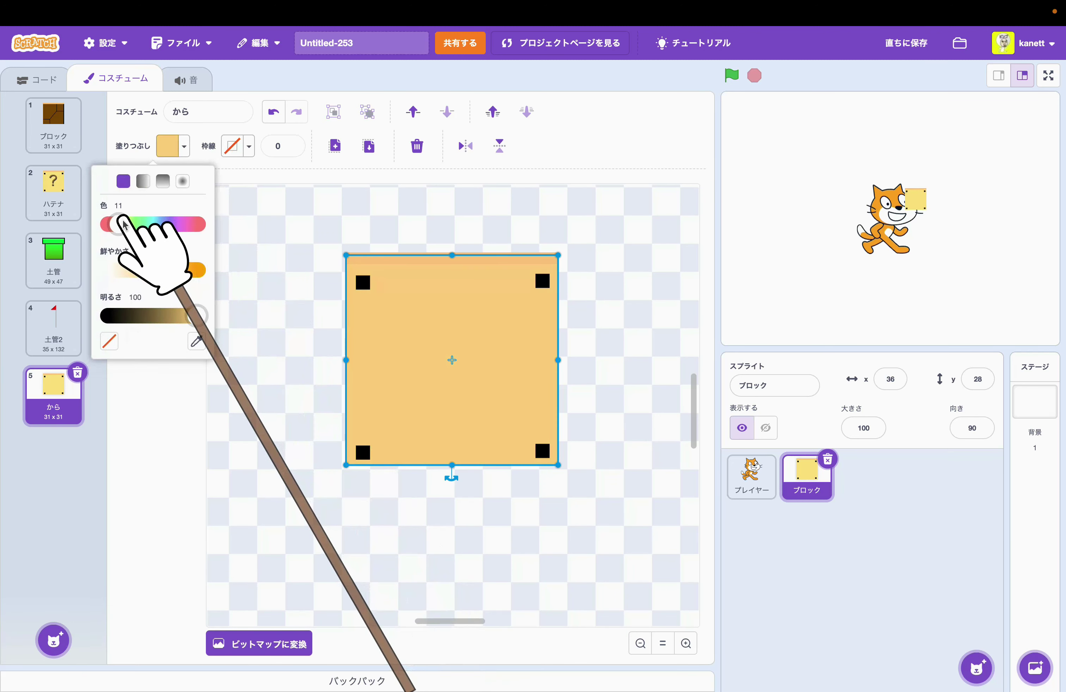
drag(194, 316, 160, 320)
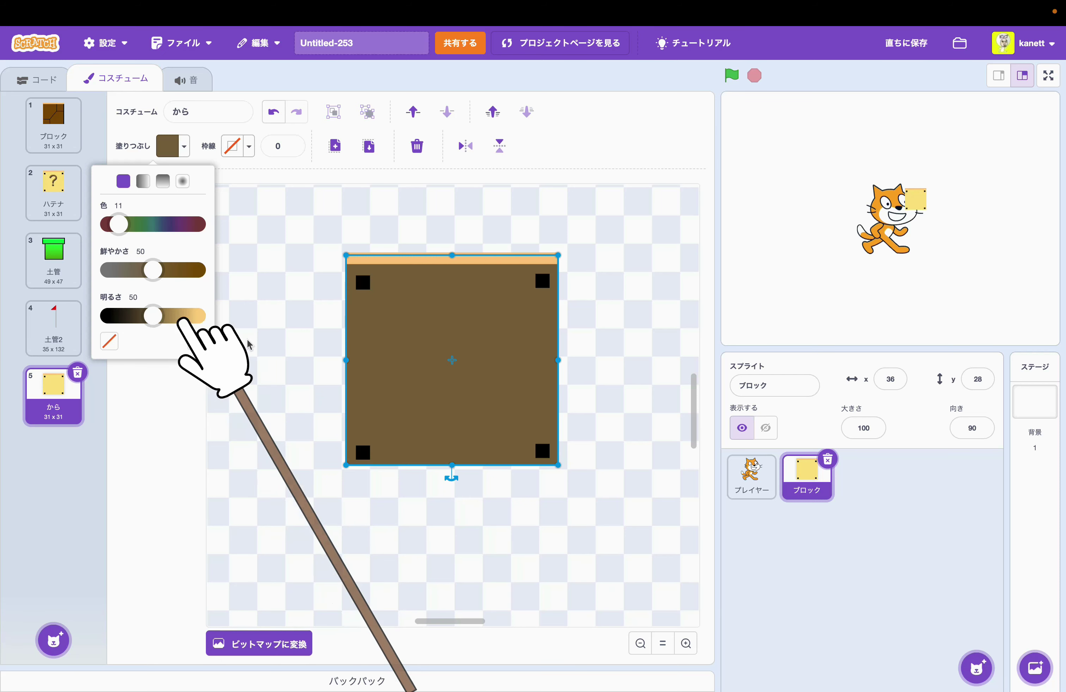
click(321, 371)
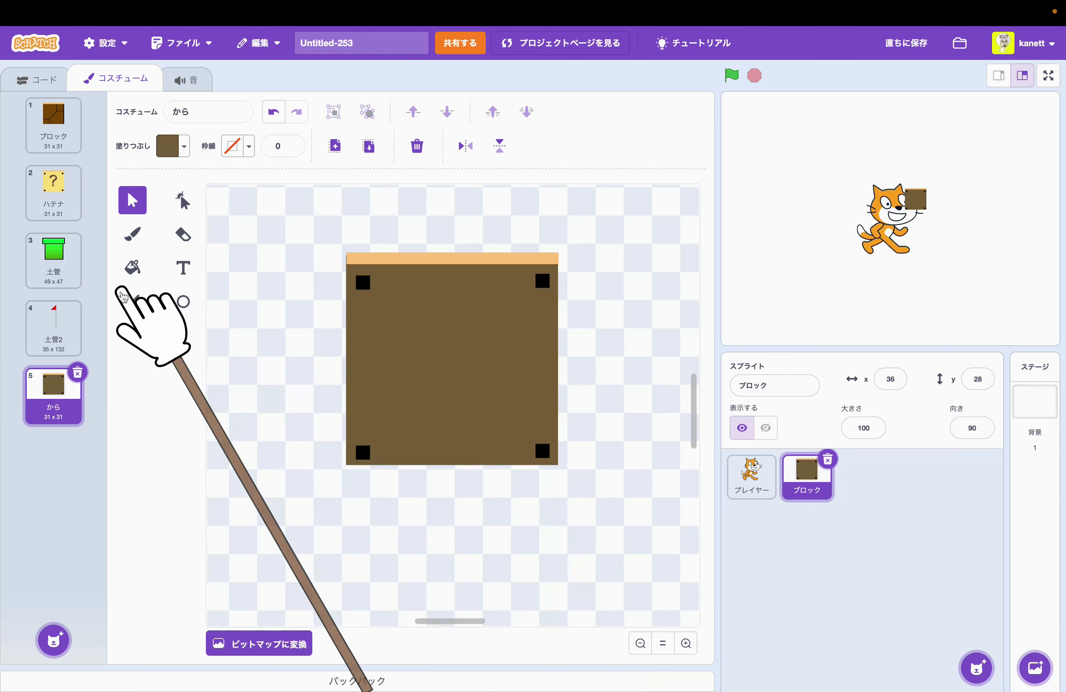
Compare the drawings of the ハテナ, から and 土管 costumes
click(54, 202)
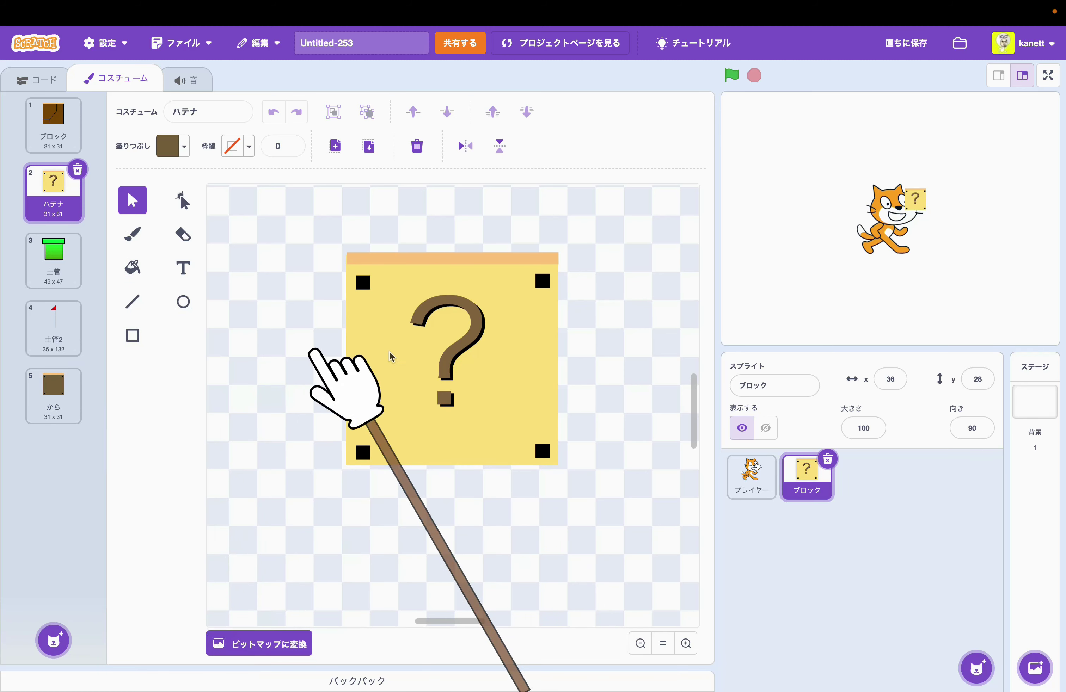
click(58, 392)
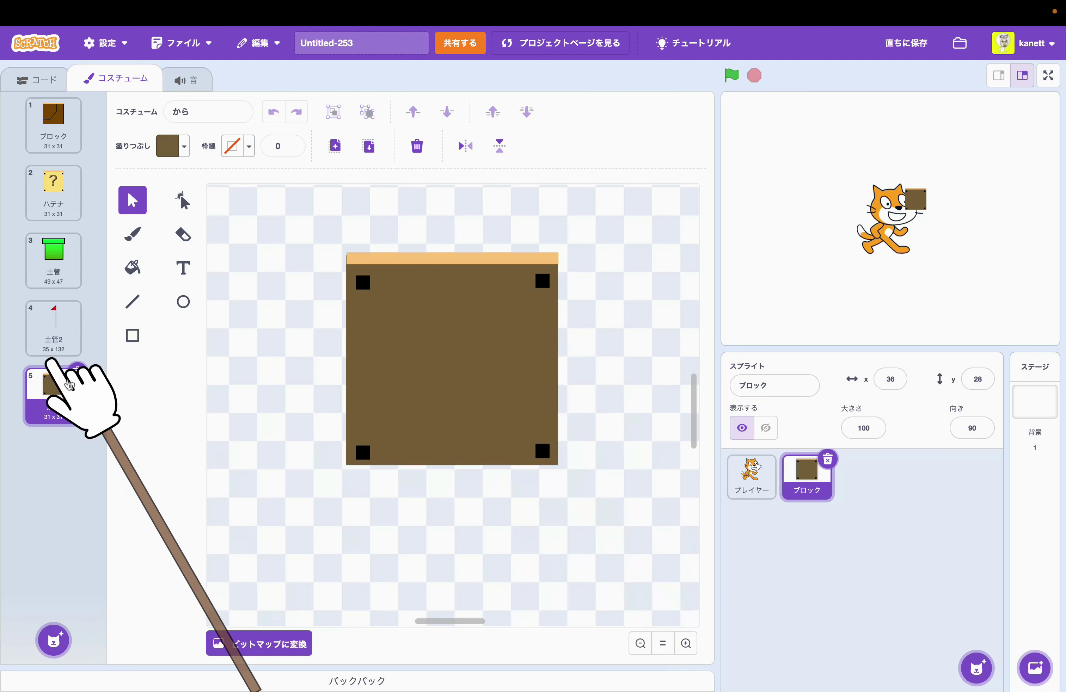
click(54, 263)
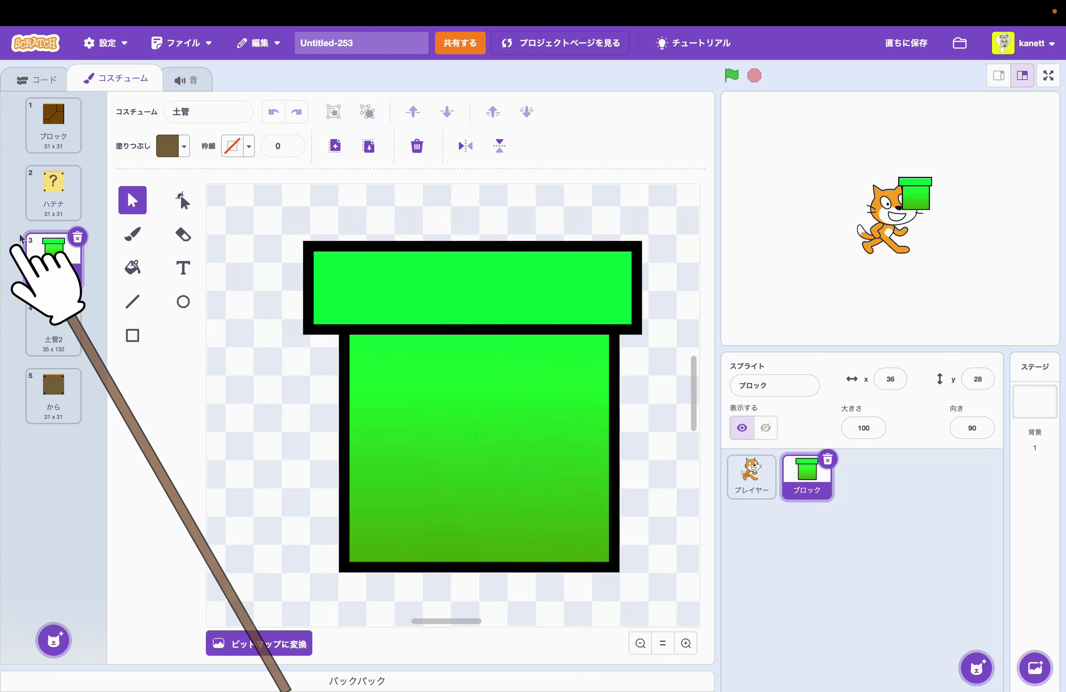
click(48, 209)
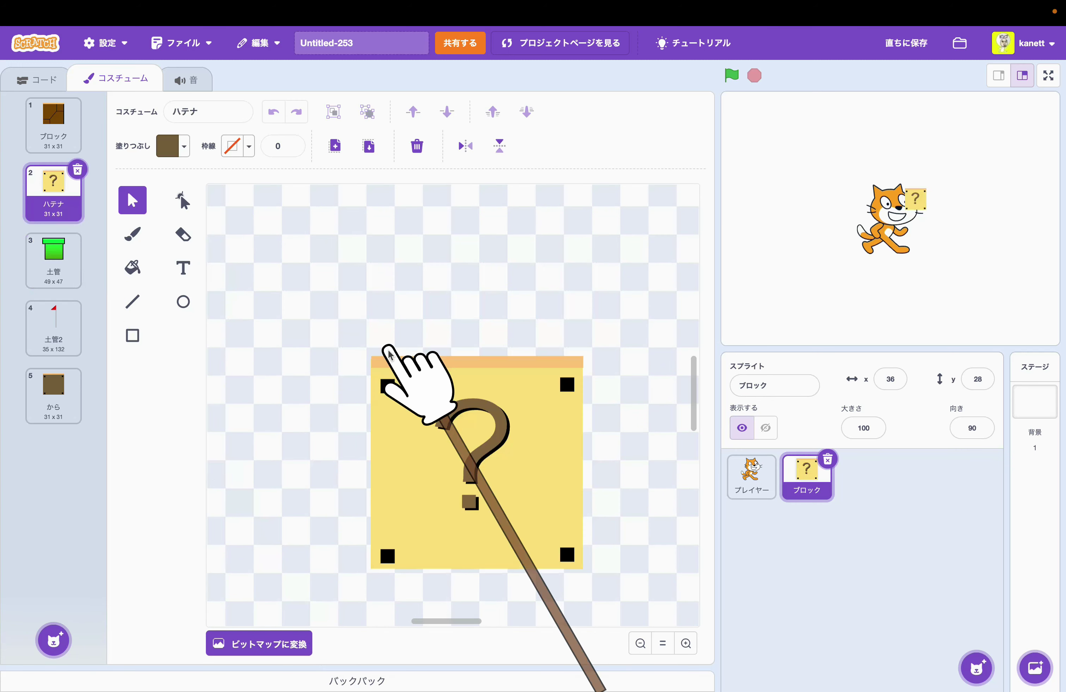
click(437, 369)
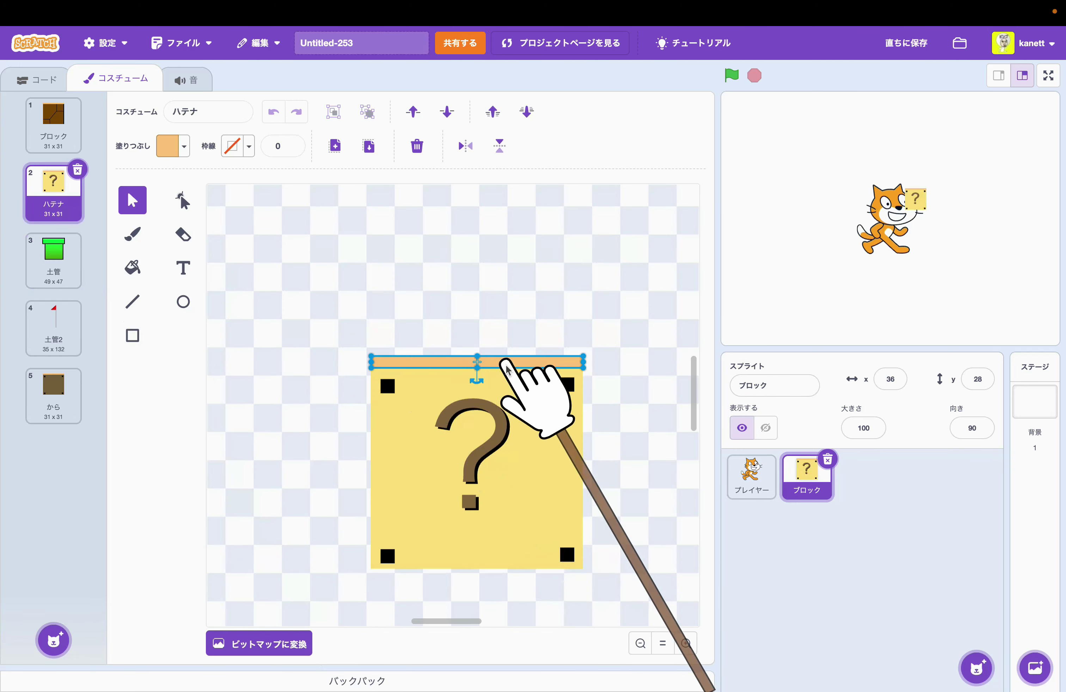
click(57, 242)
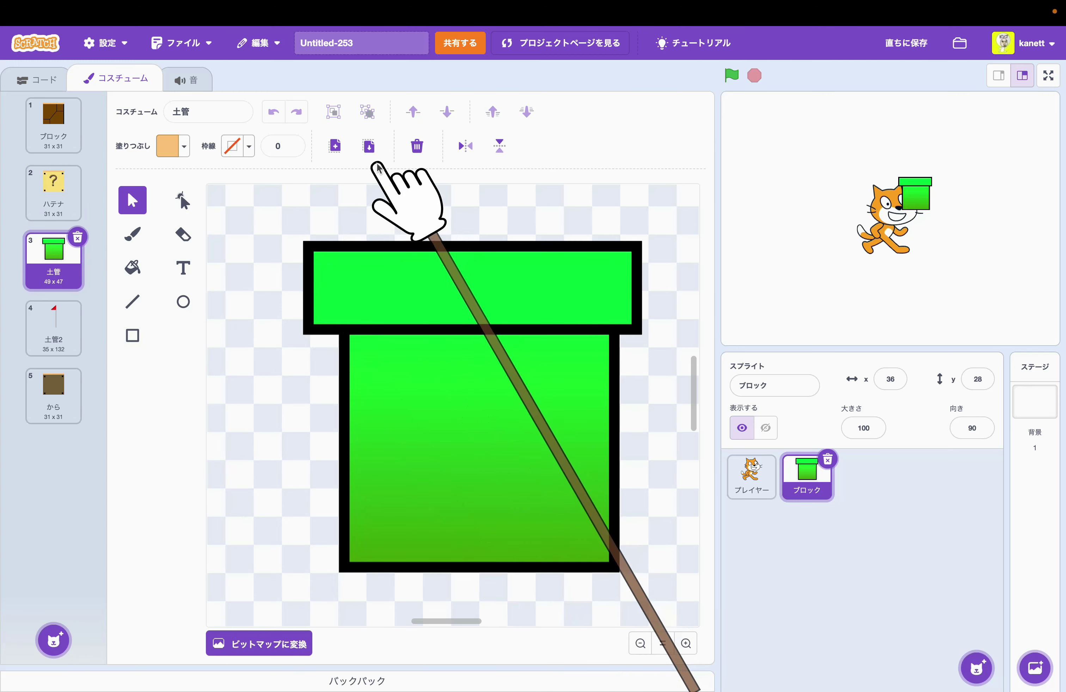
Paste the copied orange bar into the 土管 costume, place it along the pipe's upper edge and stretch it to the rim's full width
click(369, 146)
drag(453, 358, 379, 243)
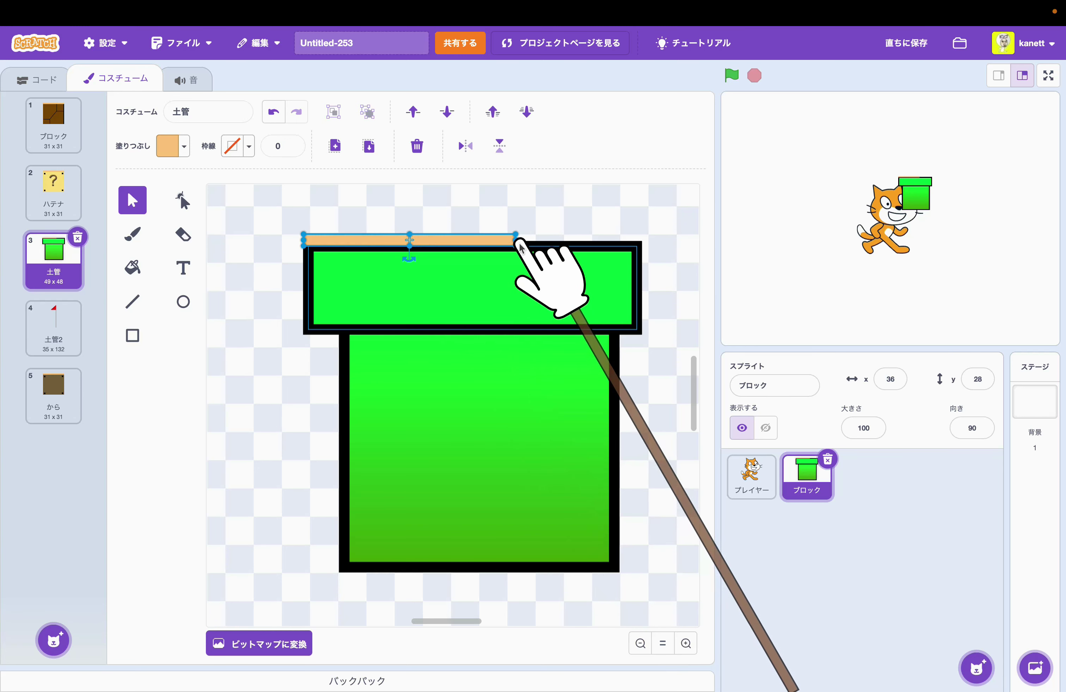
drag(518, 242, 636, 247)
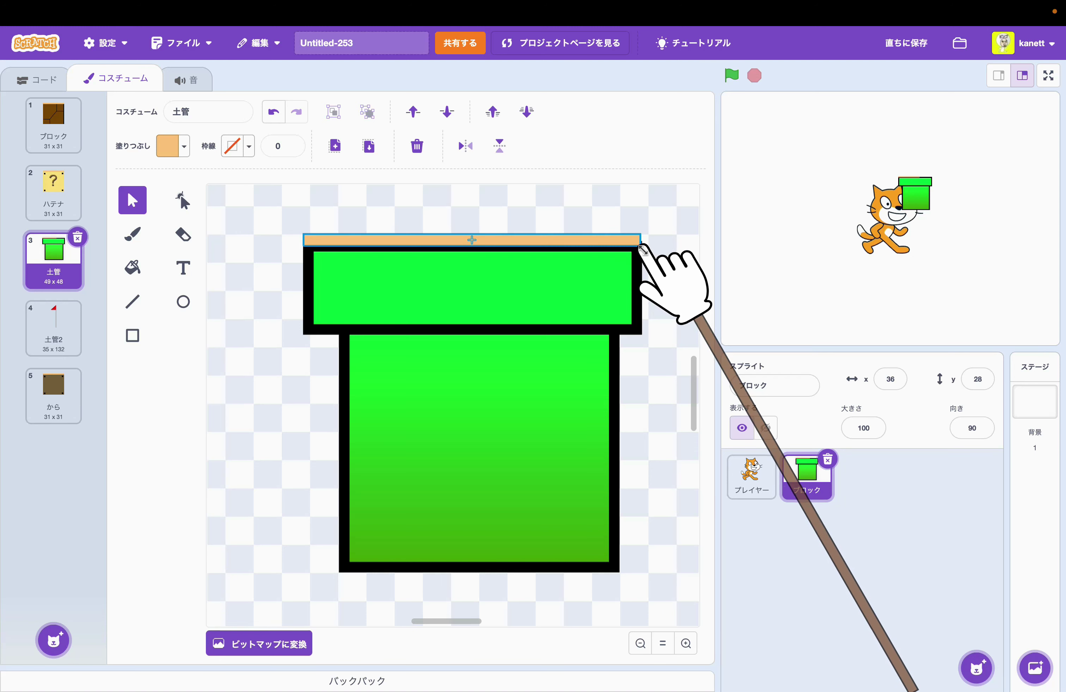
click(690, 299)
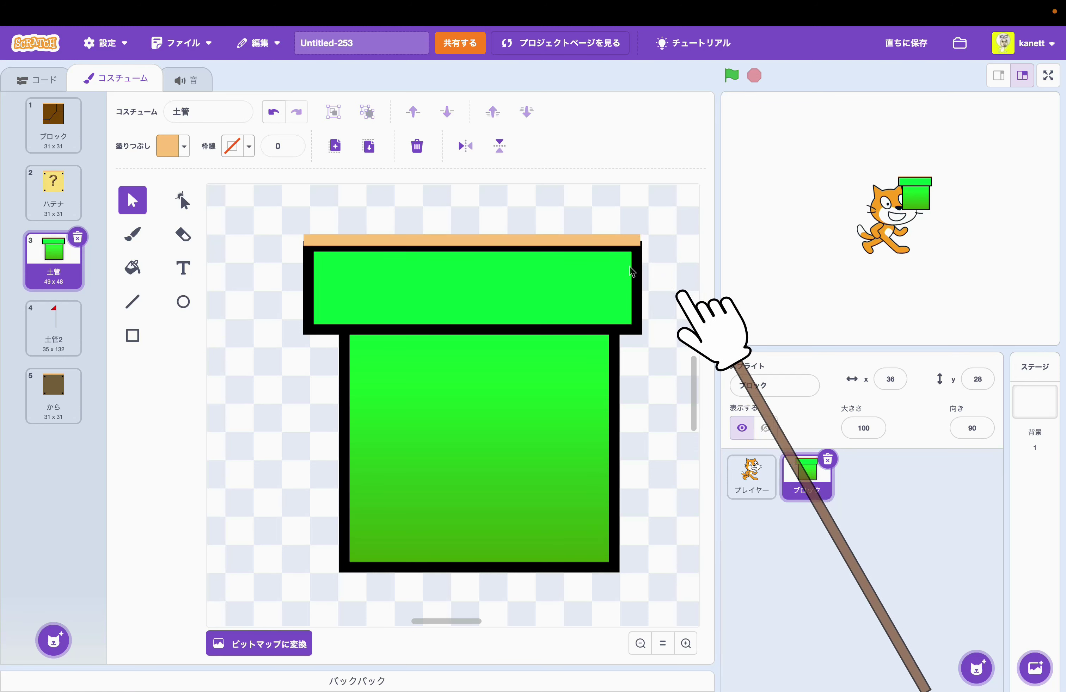
click(607, 240)
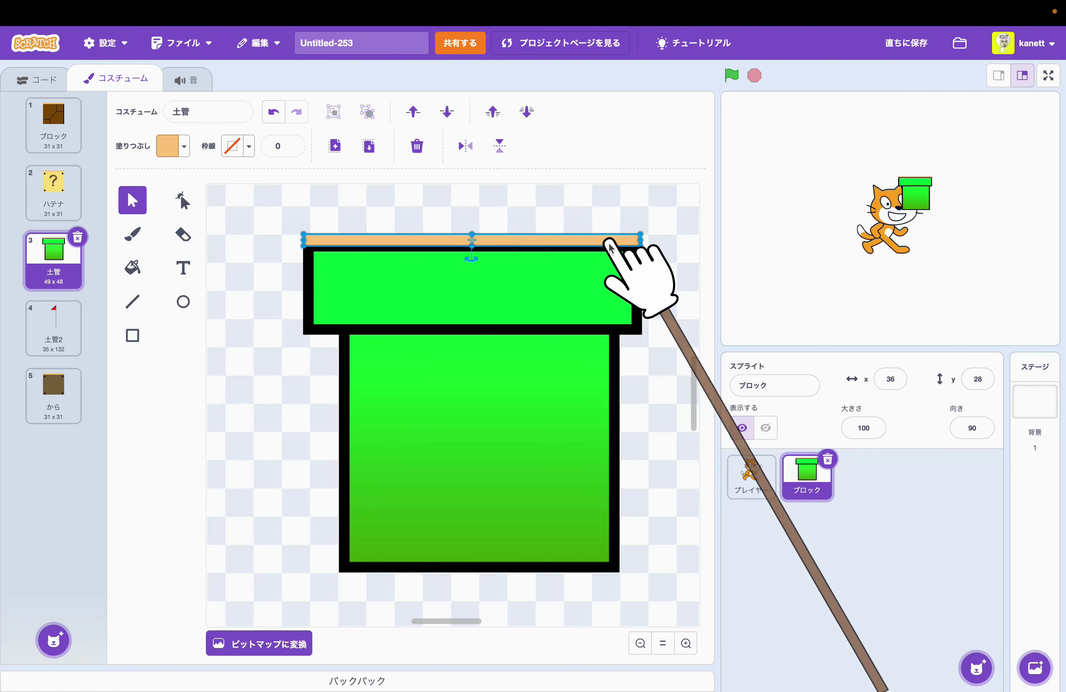
click(644, 242)
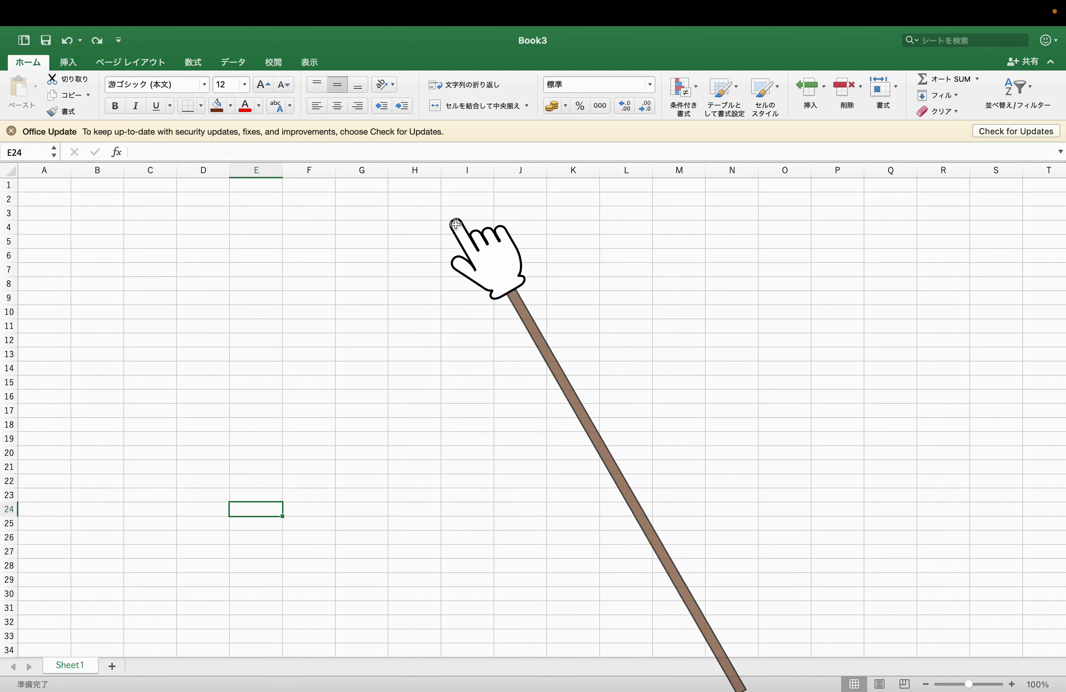
Switch to the blank Excel workbook and resize all columns and rows into square cells about 50 pixels high
click(9, 169)
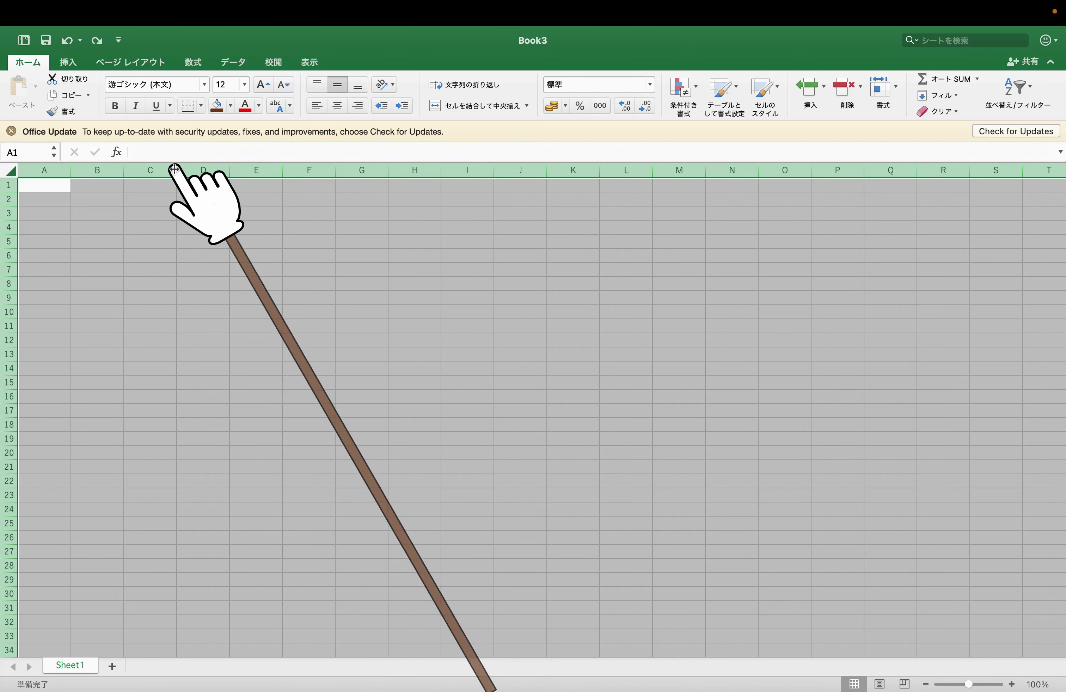
drag(175, 170, 158, 171)
click(173, 266)
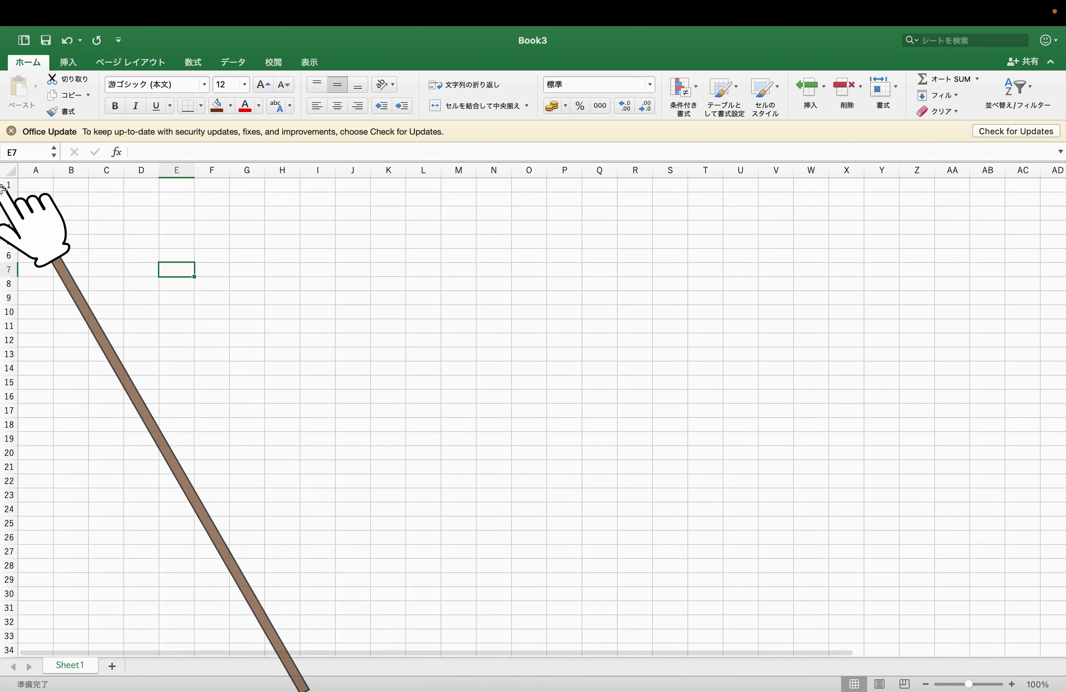
click(8, 170)
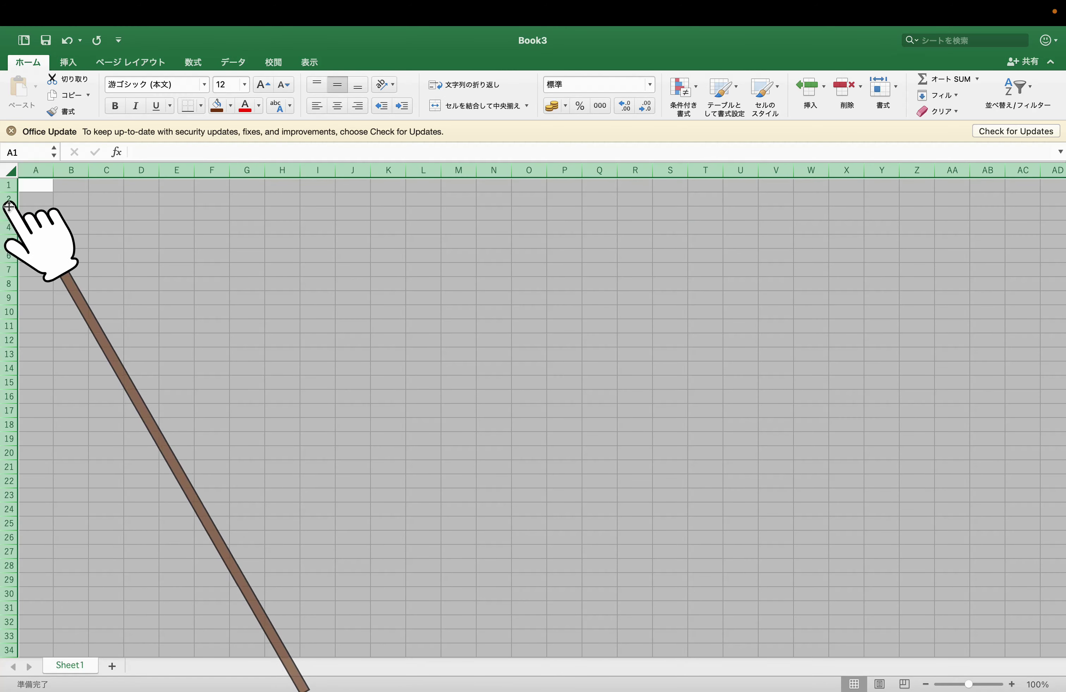
drag(8, 207, 9, 229)
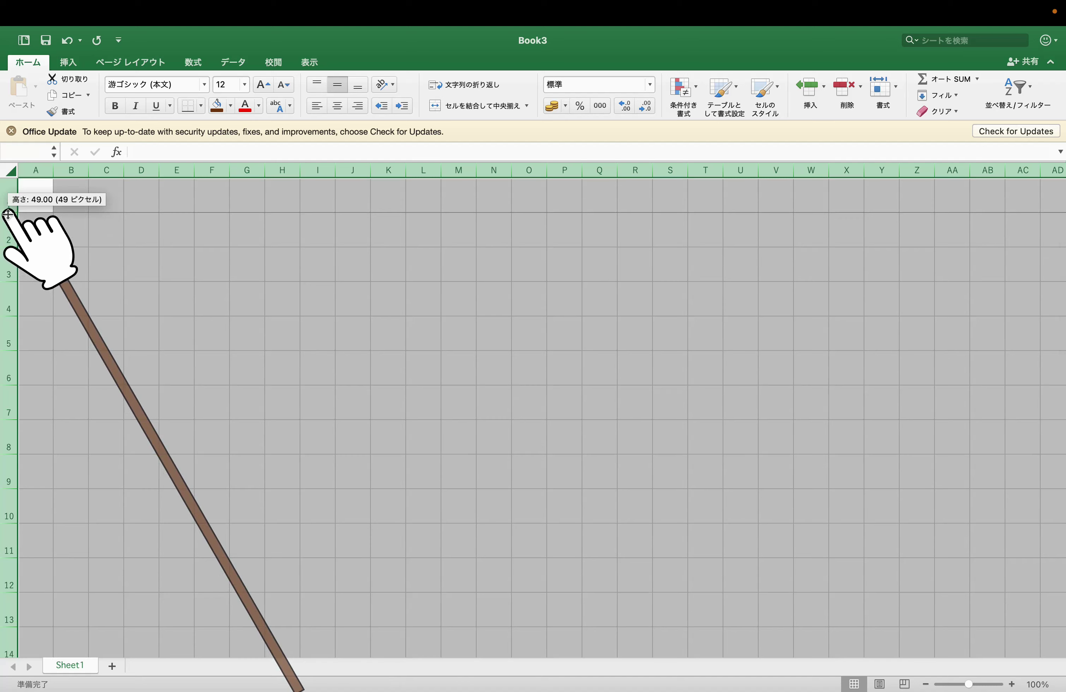
click(72, 265)
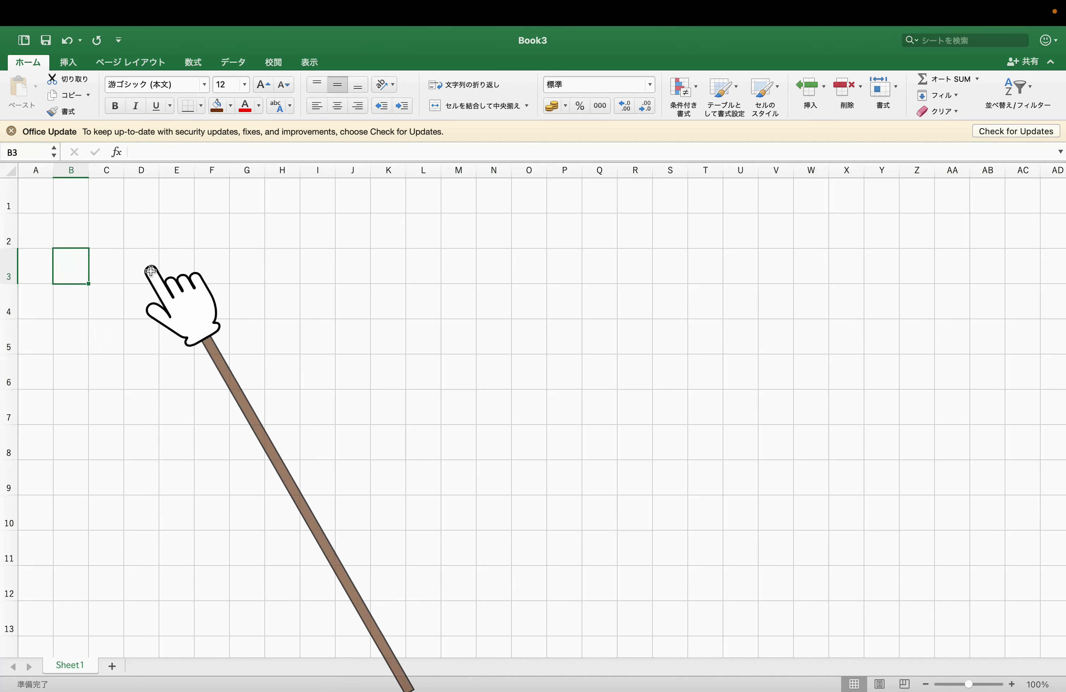
Apply 格子 grid borders to the range A1:AX12
drag(33, 192, 561, 582)
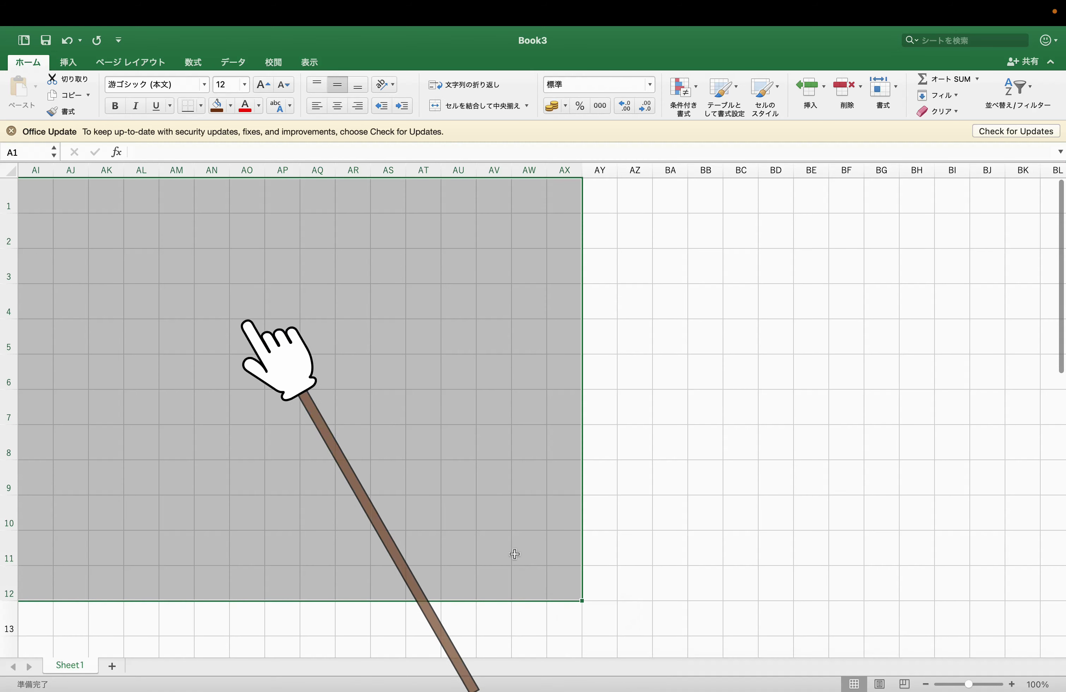
click(200, 106)
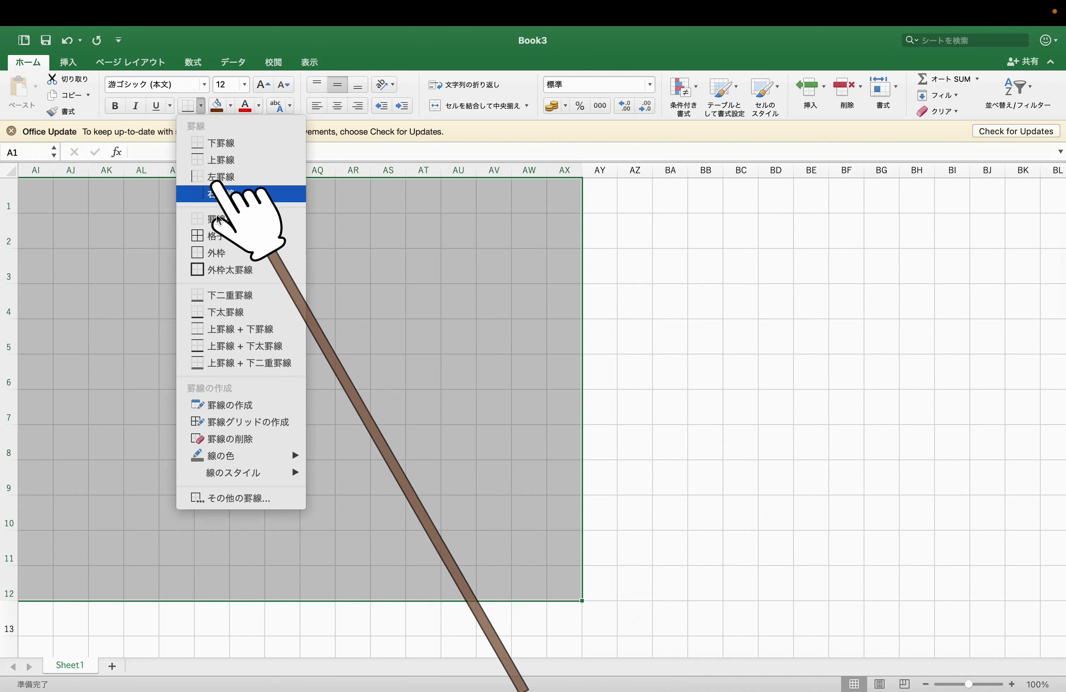
click(222, 239)
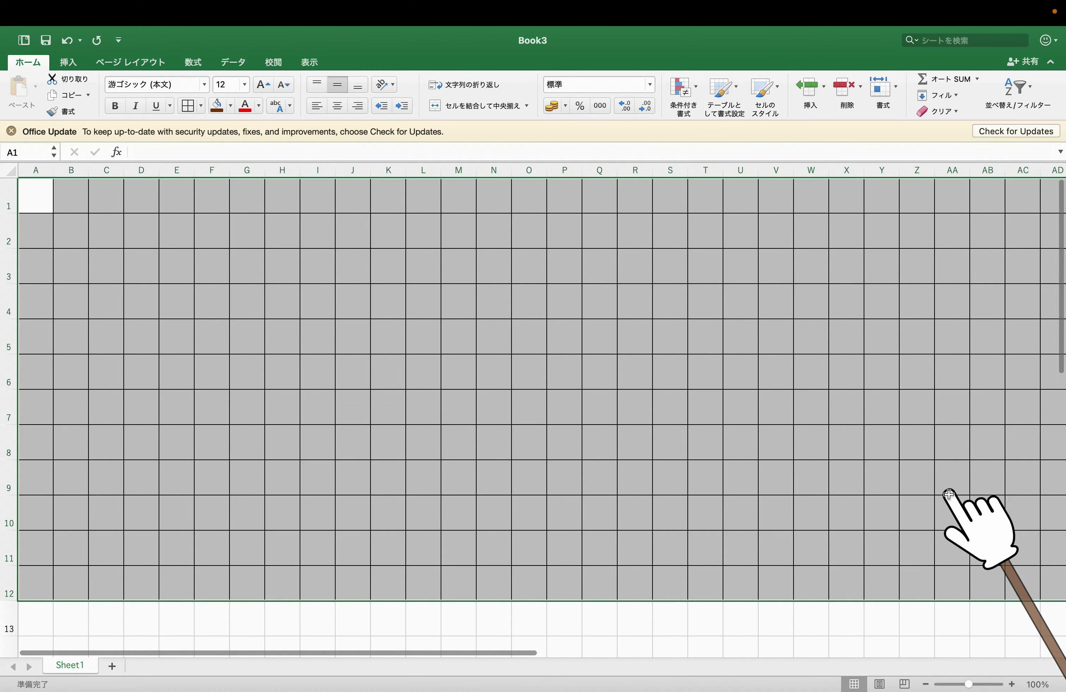
Fill the grid's lowest row, A12:AX12, with the darkest orange-brown theme colour
click(925, 684)
click(925, 684)
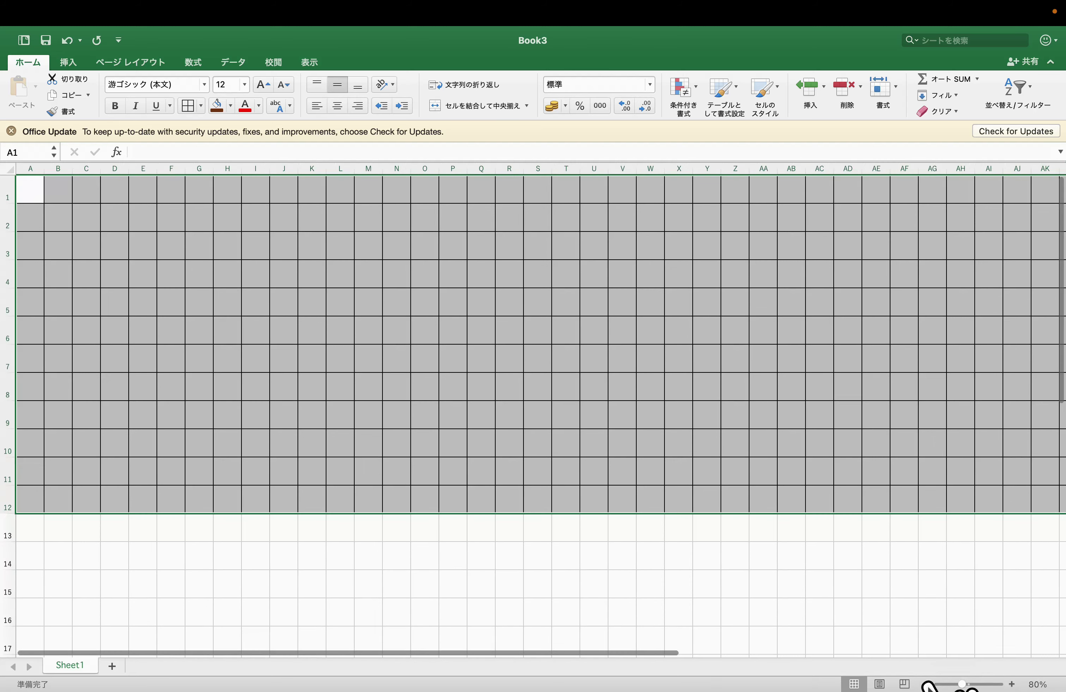
click(926, 685)
click(925, 684)
click(925, 684)
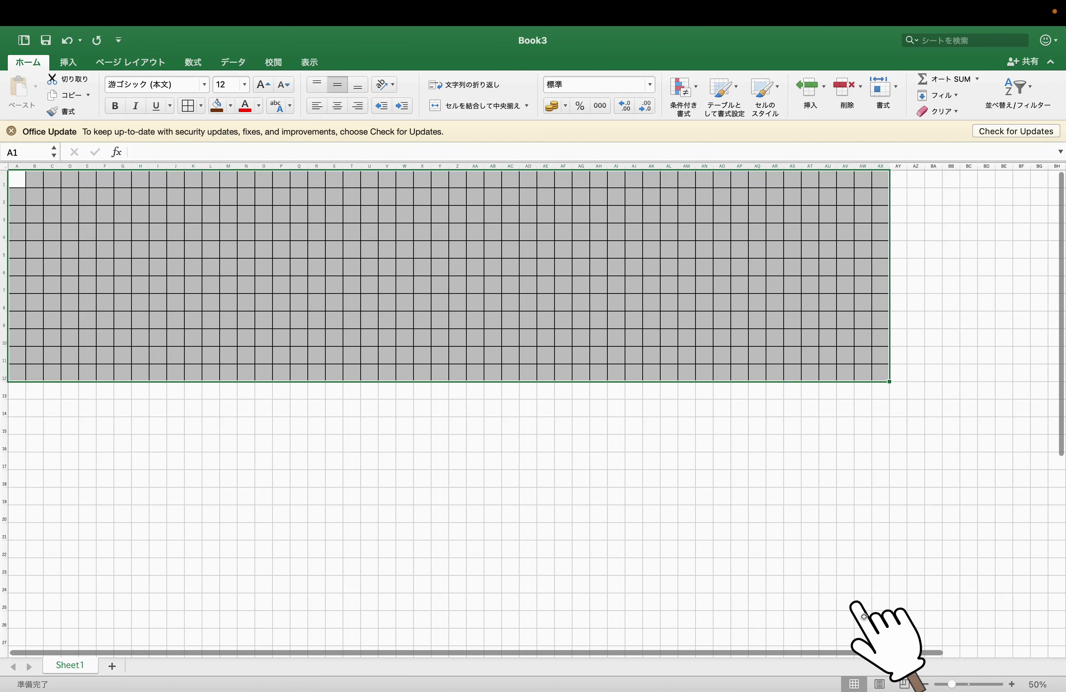
click(722, 461)
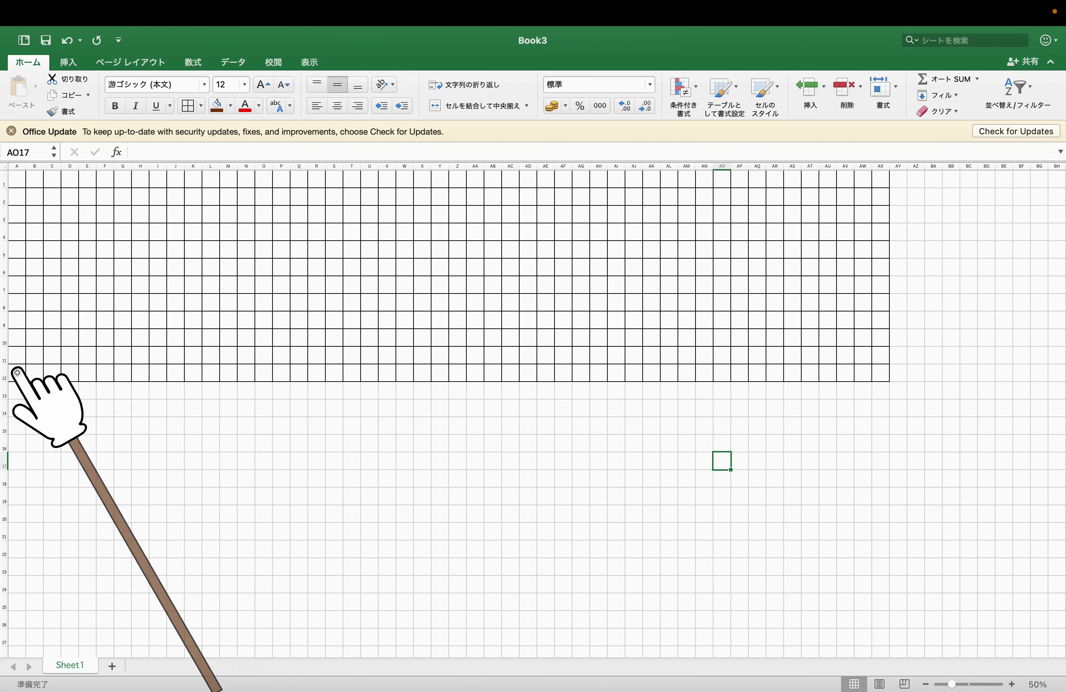
drag(17, 372, 877, 379)
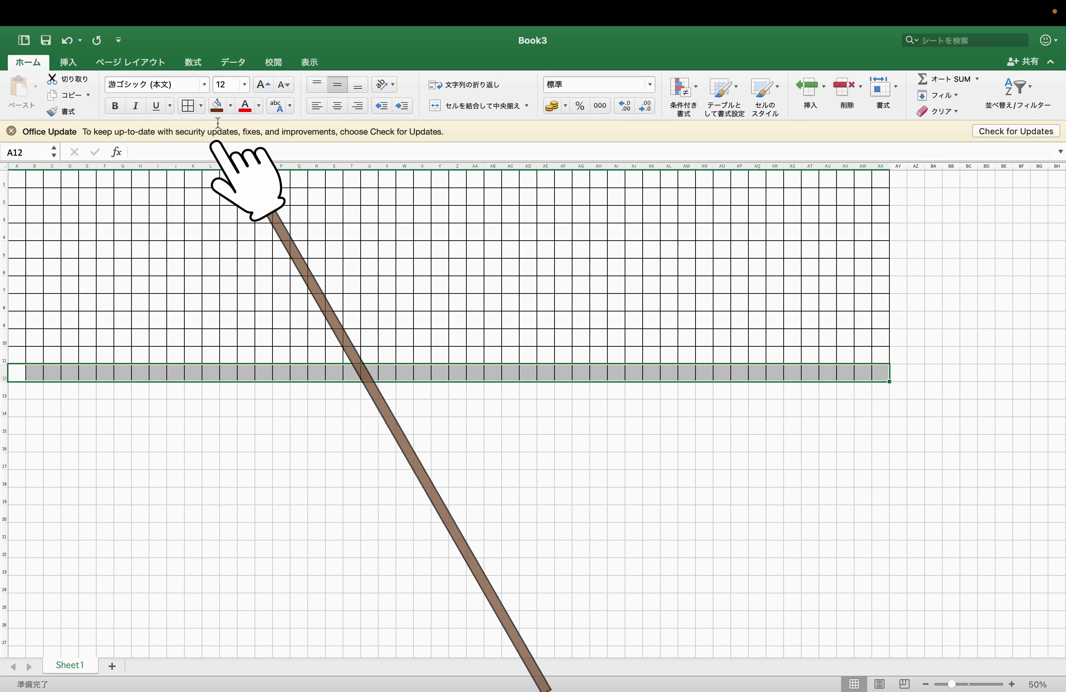
click(230, 110)
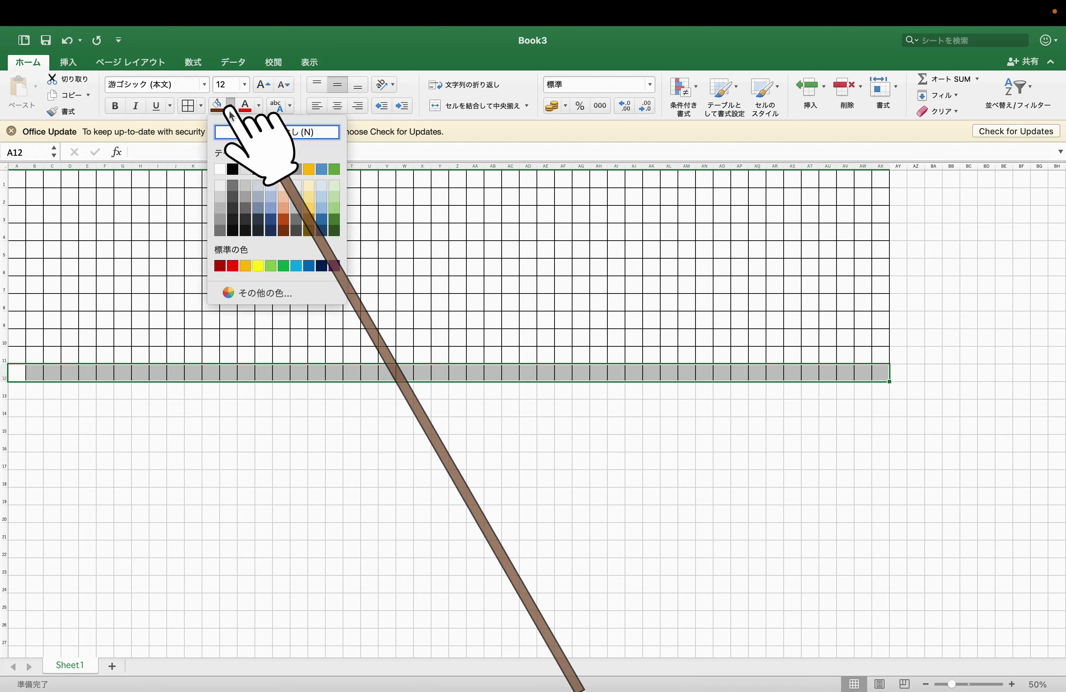
click(283, 232)
click(237, 412)
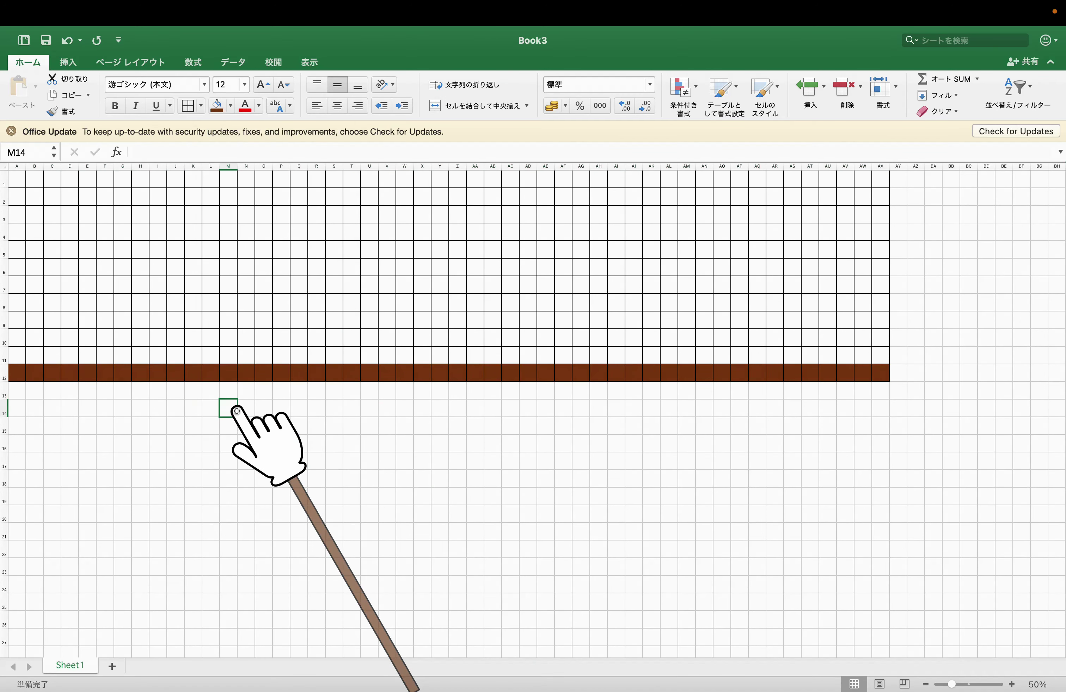
Enter 1 in cell A12 and format it with a white font at size 28
click(18, 373)
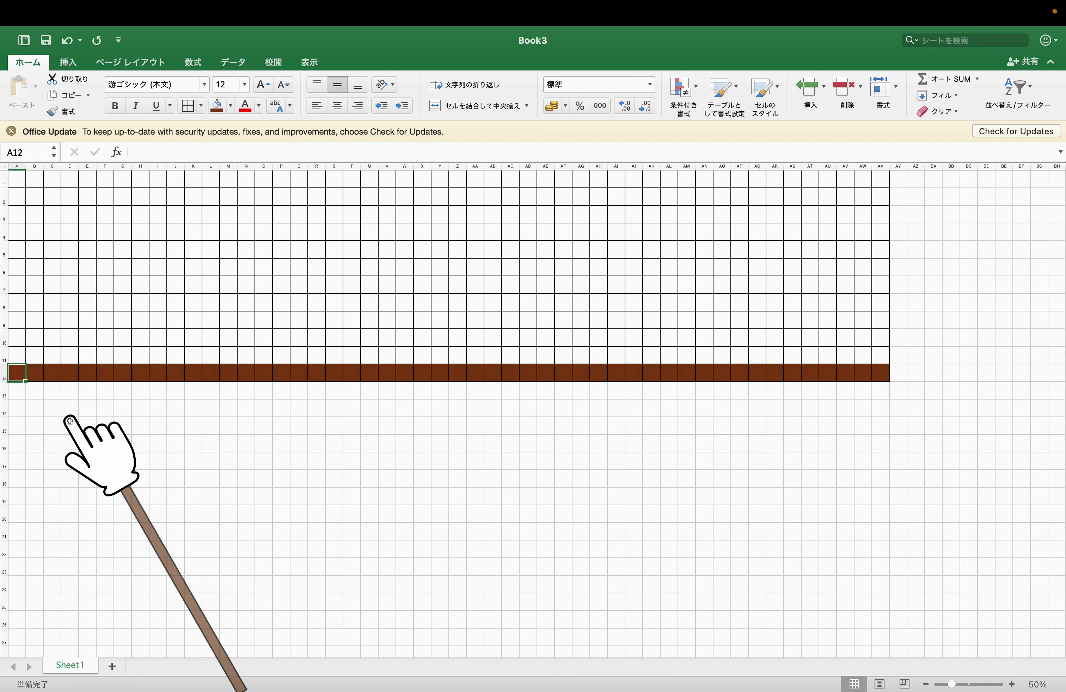
click(70, 423)
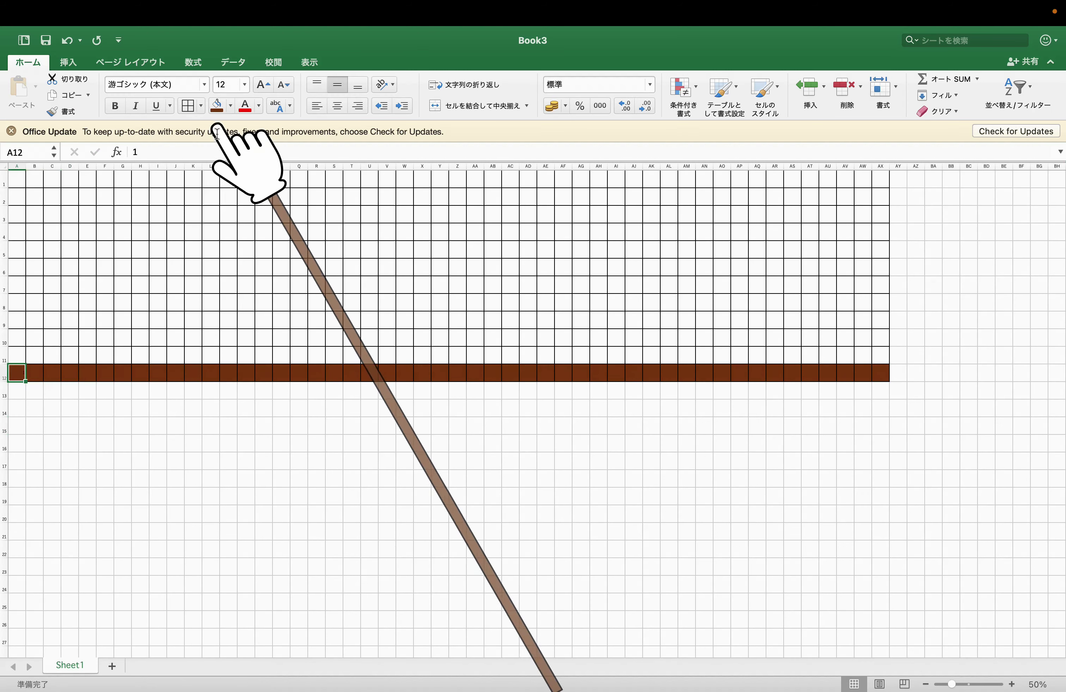
click(258, 105)
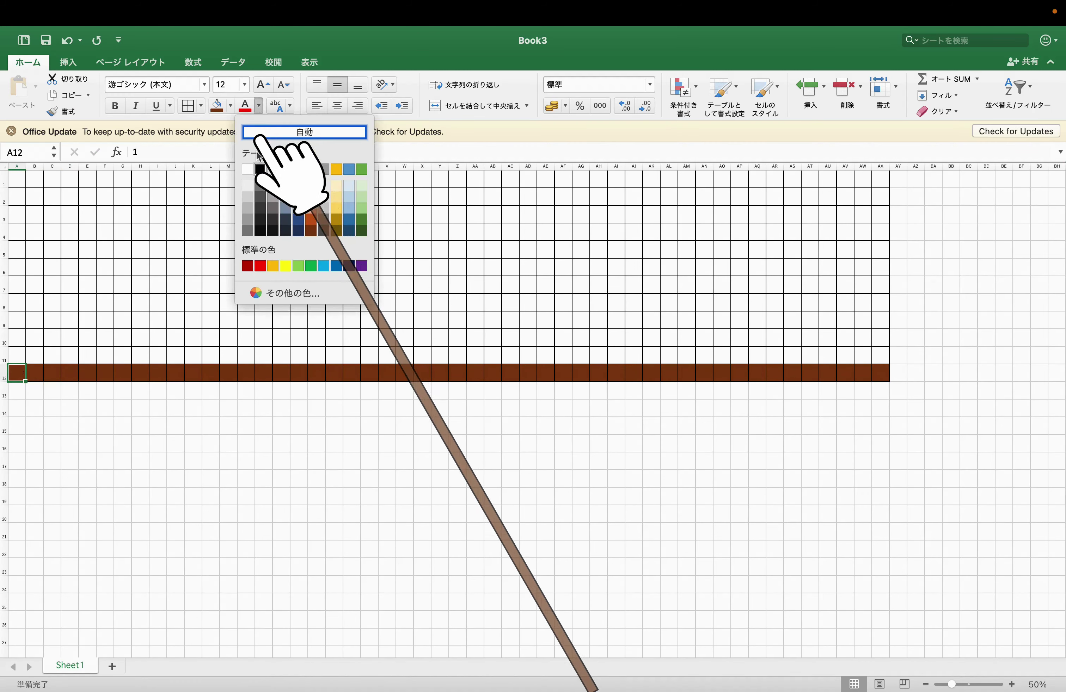
click(246, 165)
click(244, 84)
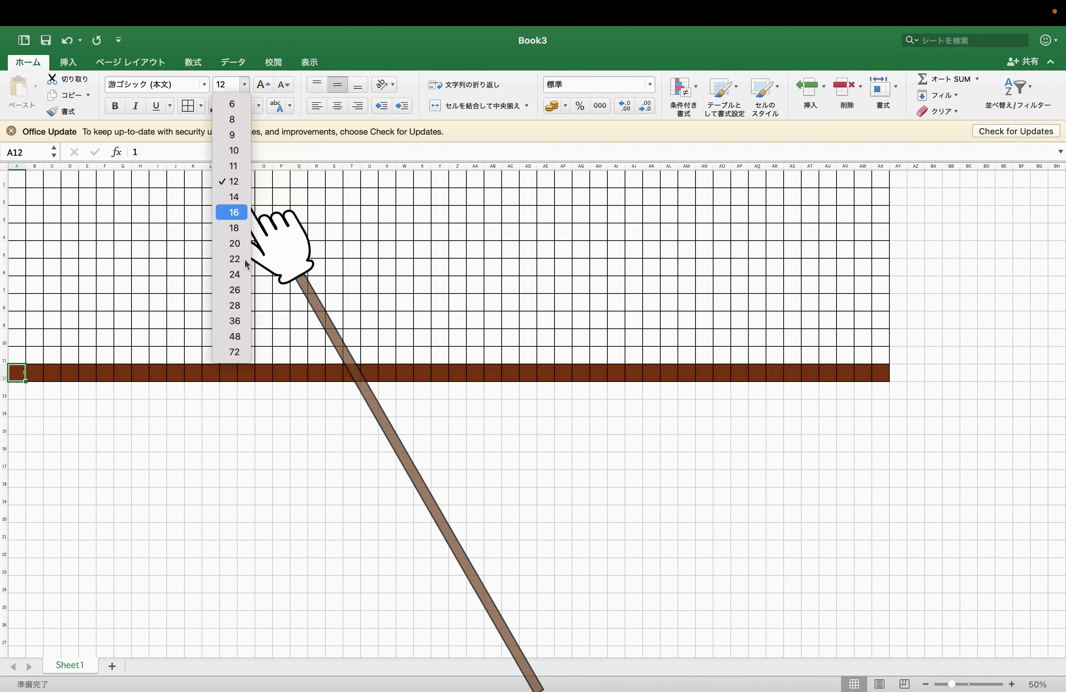
click(234, 274)
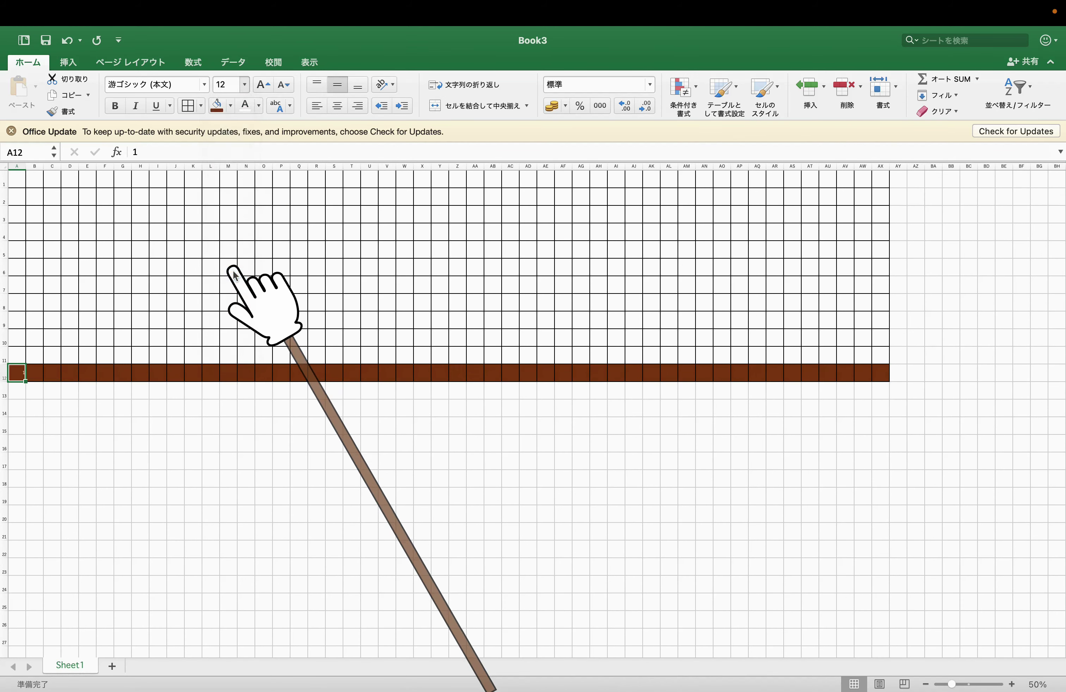
click(244, 84)
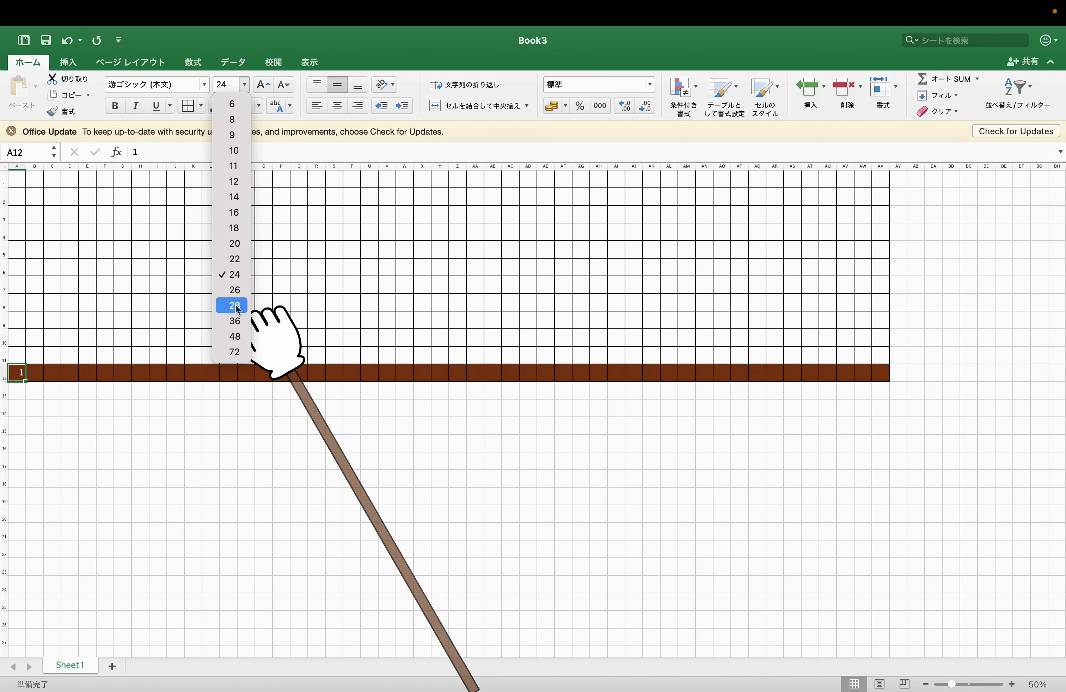
click(238, 290)
click(180, 451)
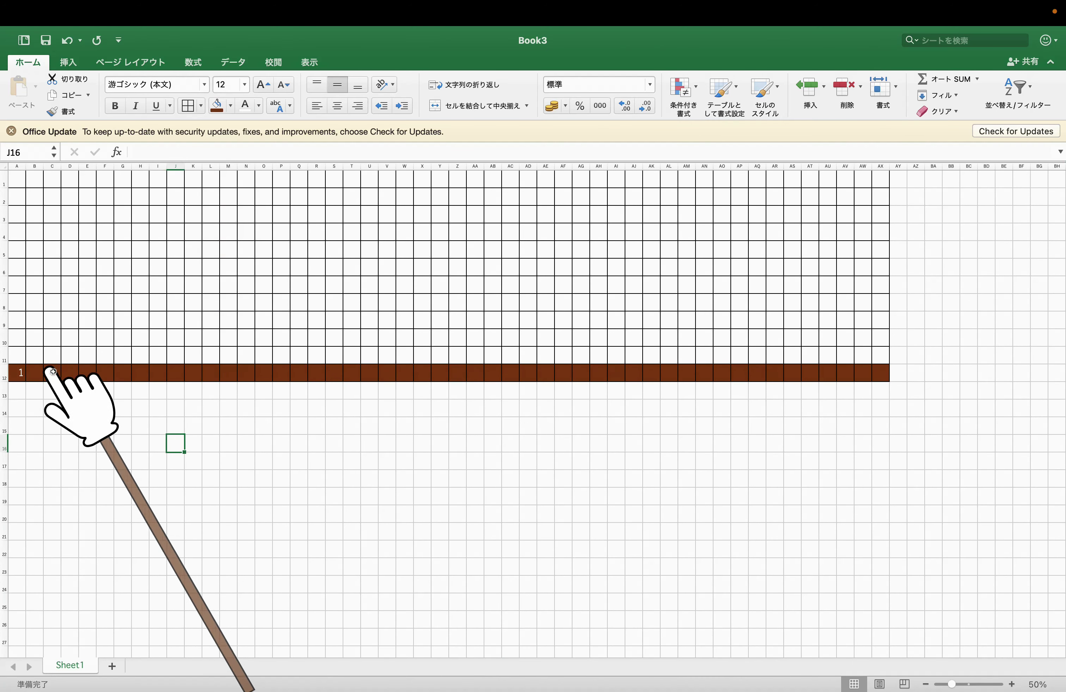
Fill the value 1 from cell A12 across the brown row to AX12
click(21, 375)
drag(25, 381, 890, 384)
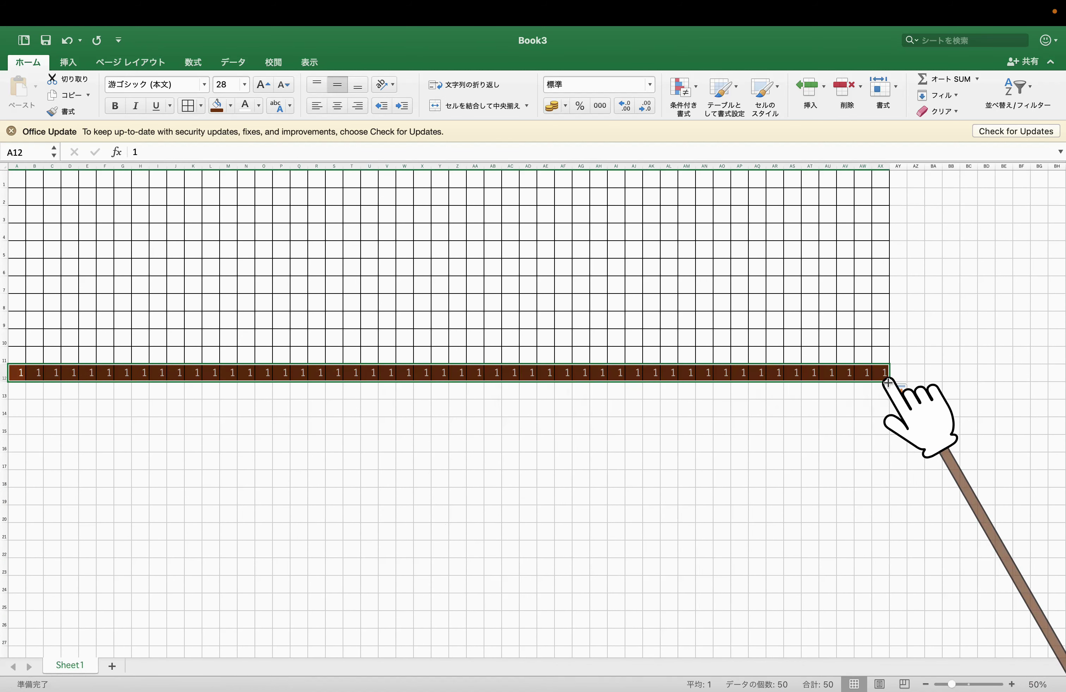
click(739, 408)
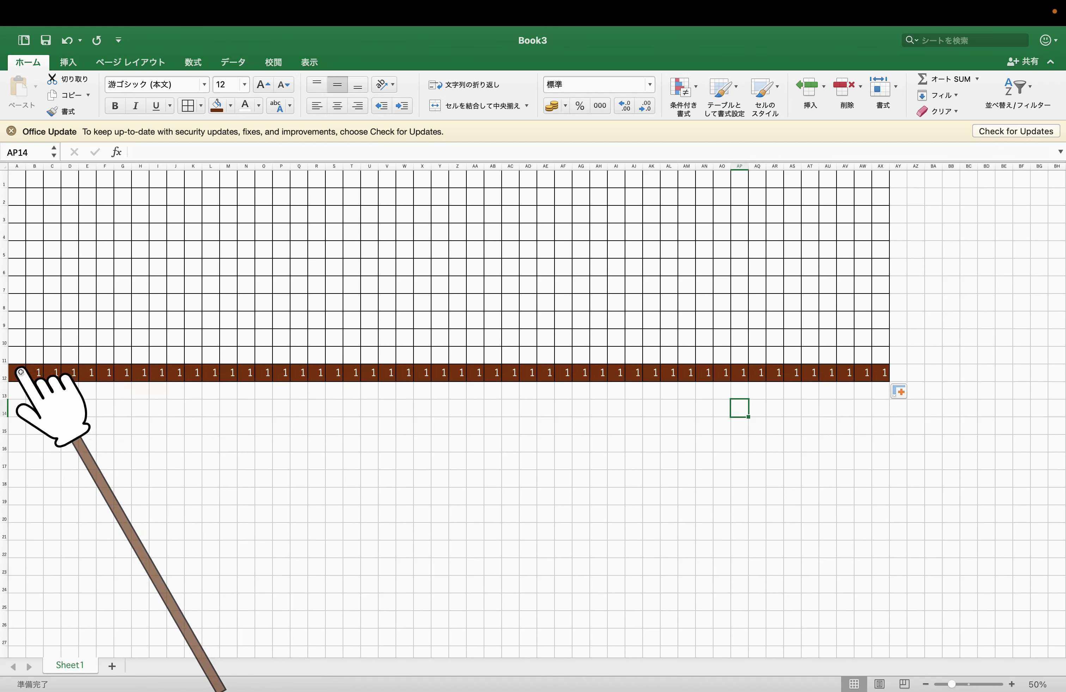
Copy the brown cells A12:F12 and paste them into row 7 starting at D7
drag(19, 374, 115, 381)
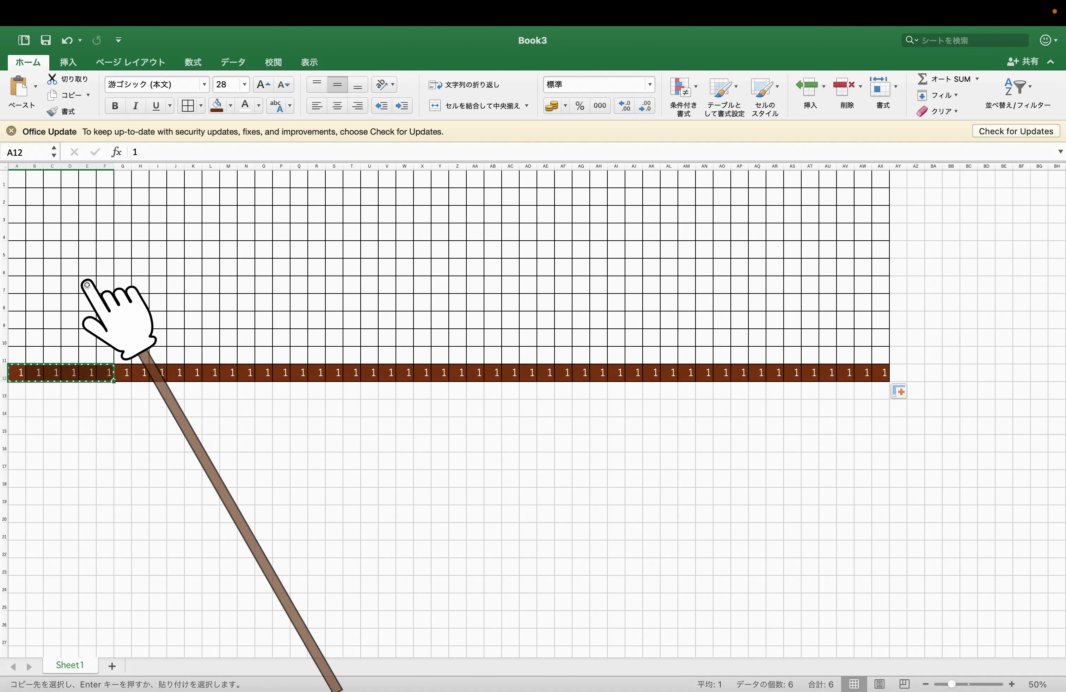
click(71, 284)
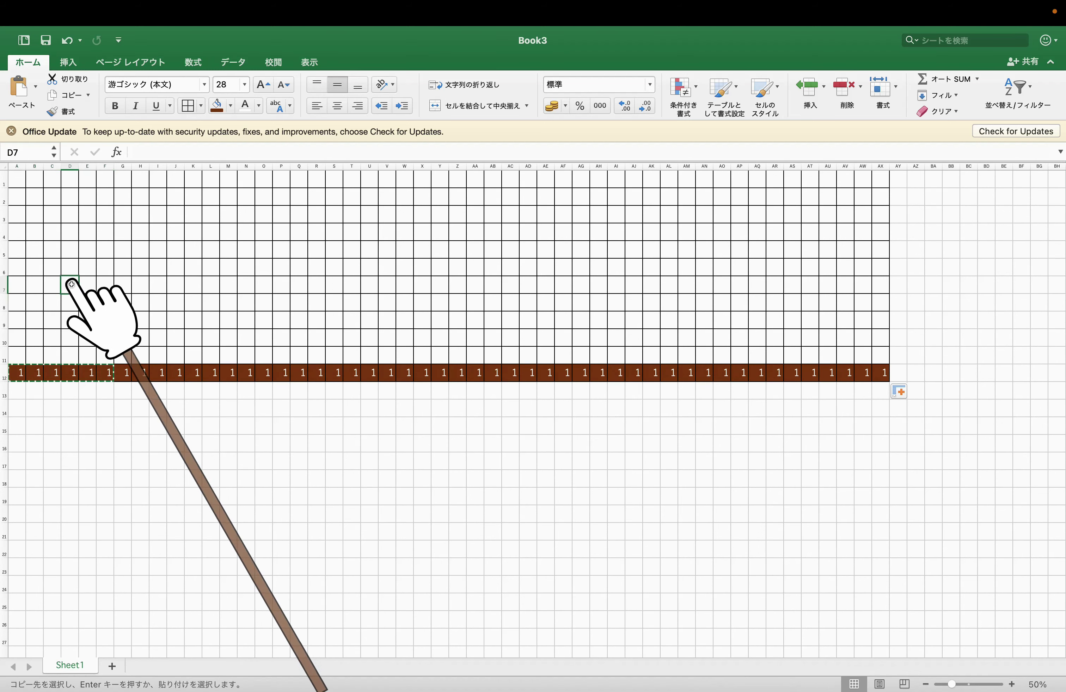
key(super+v)
click(141, 321)
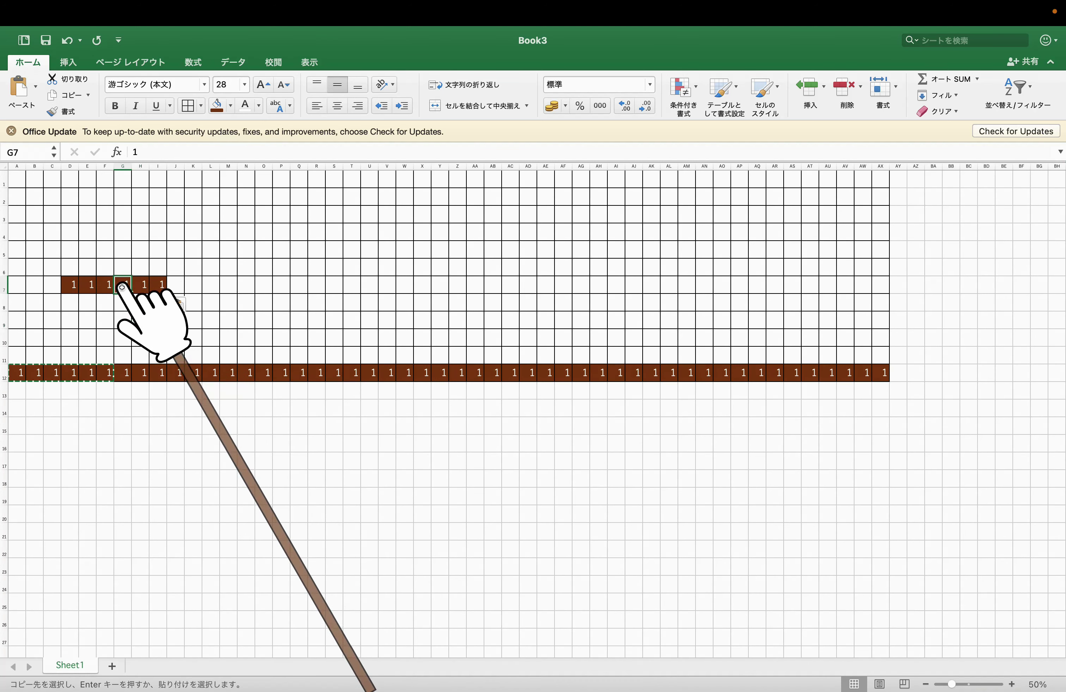
Fill cell G7 in the pasted block row with the standard orange colour
click(230, 106)
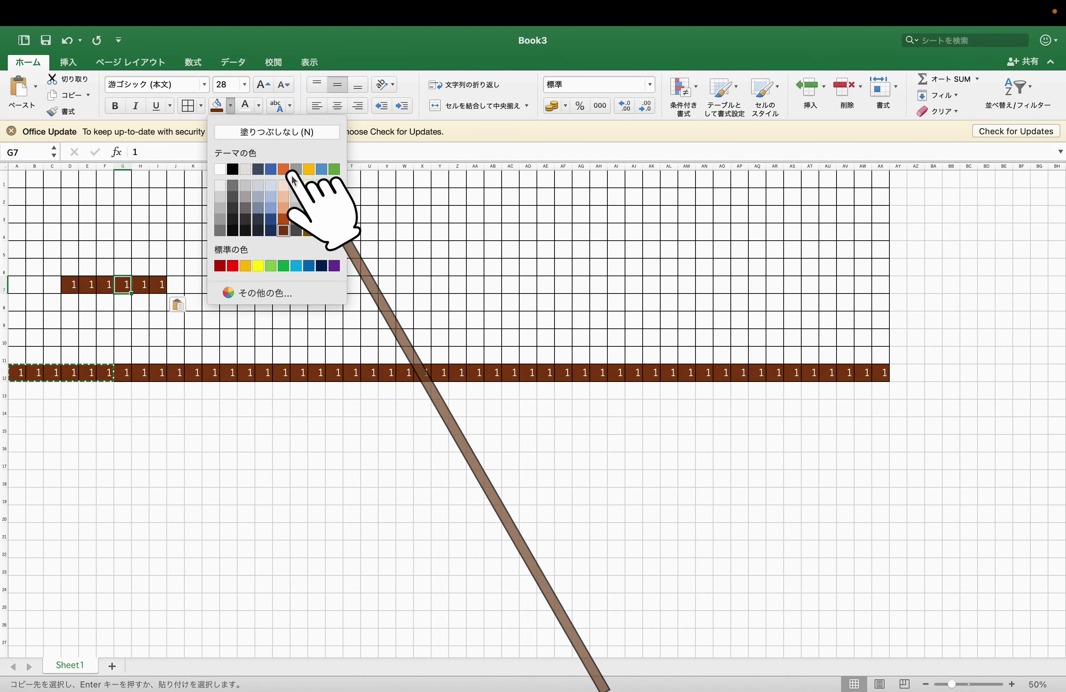
click(258, 266)
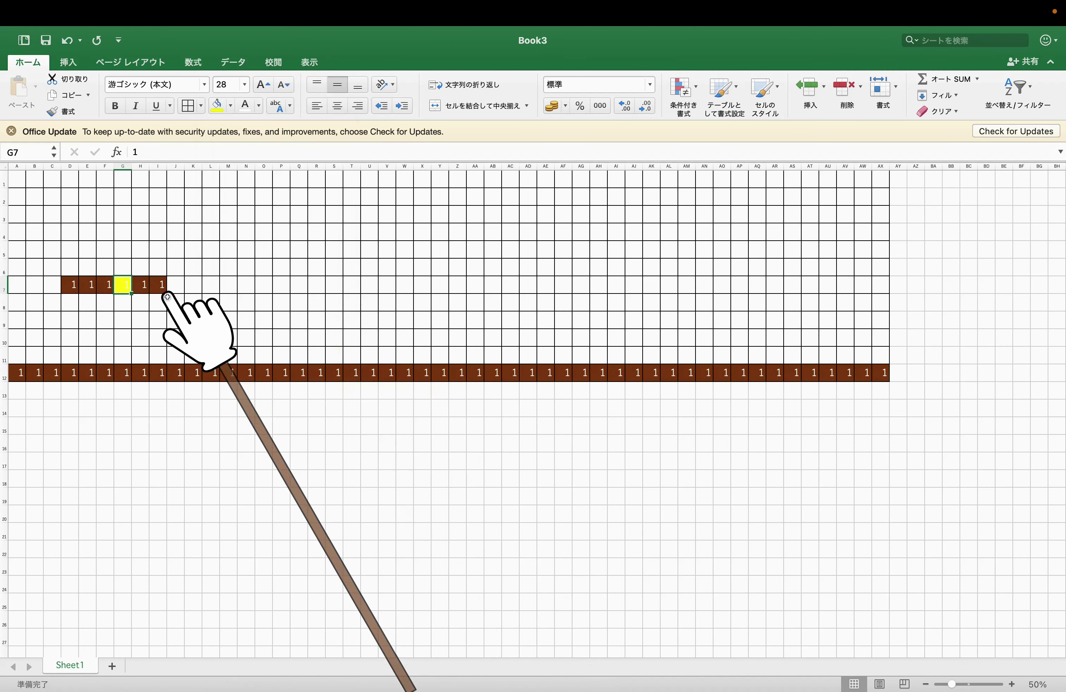
click(230, 105)
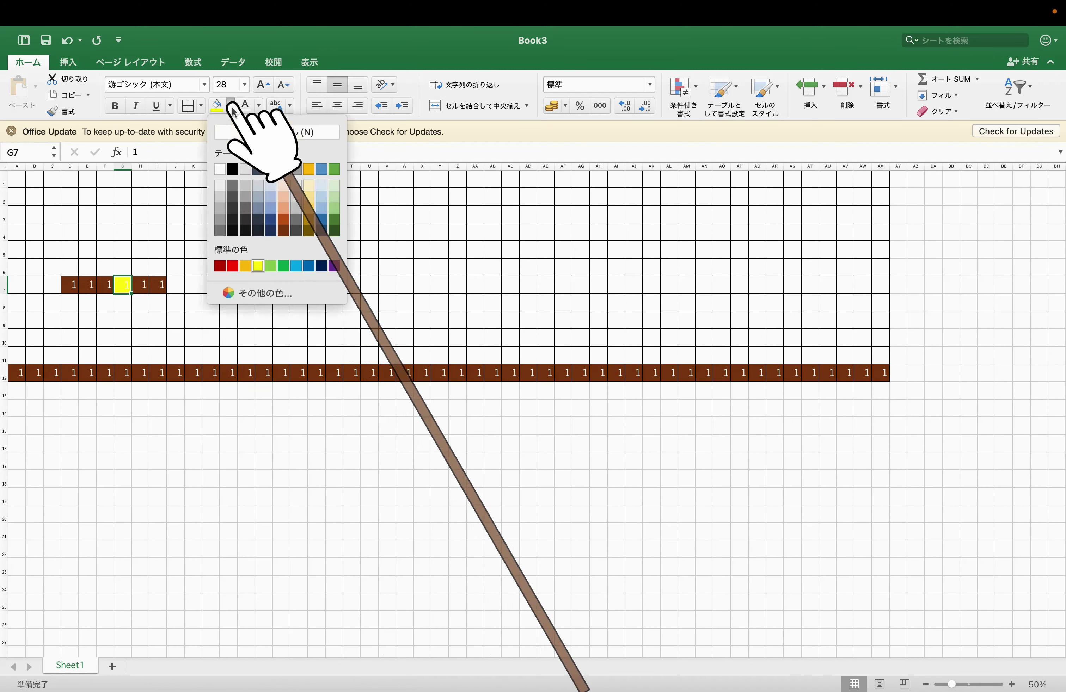
click(245, 265)
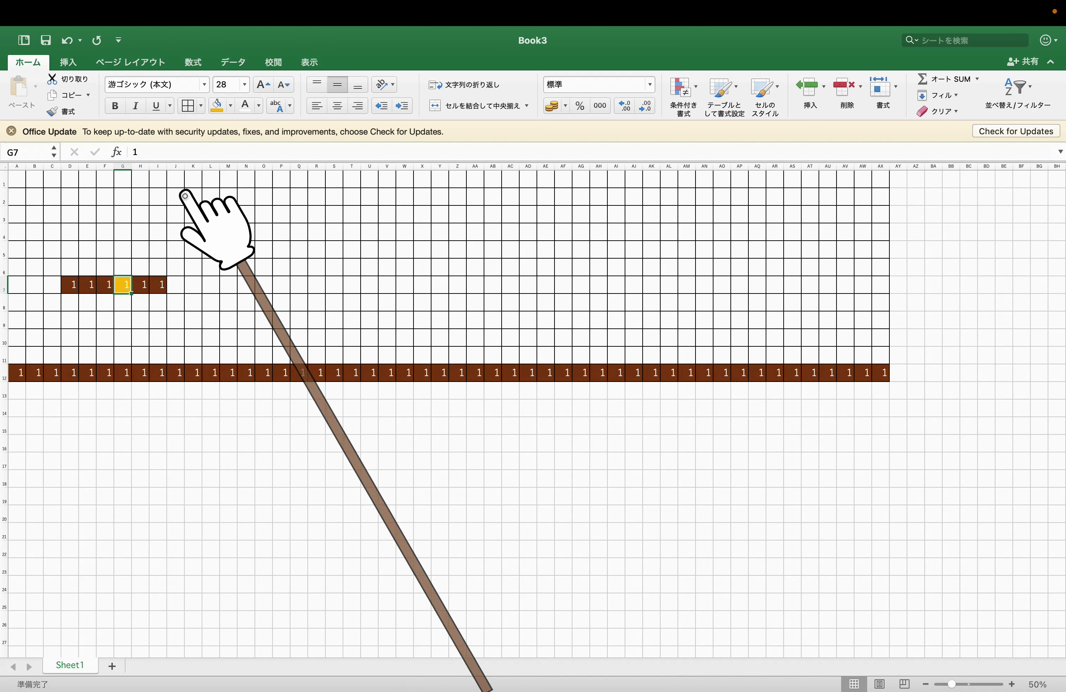
Enter 2 in the orange cell G7, and fill cell M11 with the standard green colour
click(206, 326)
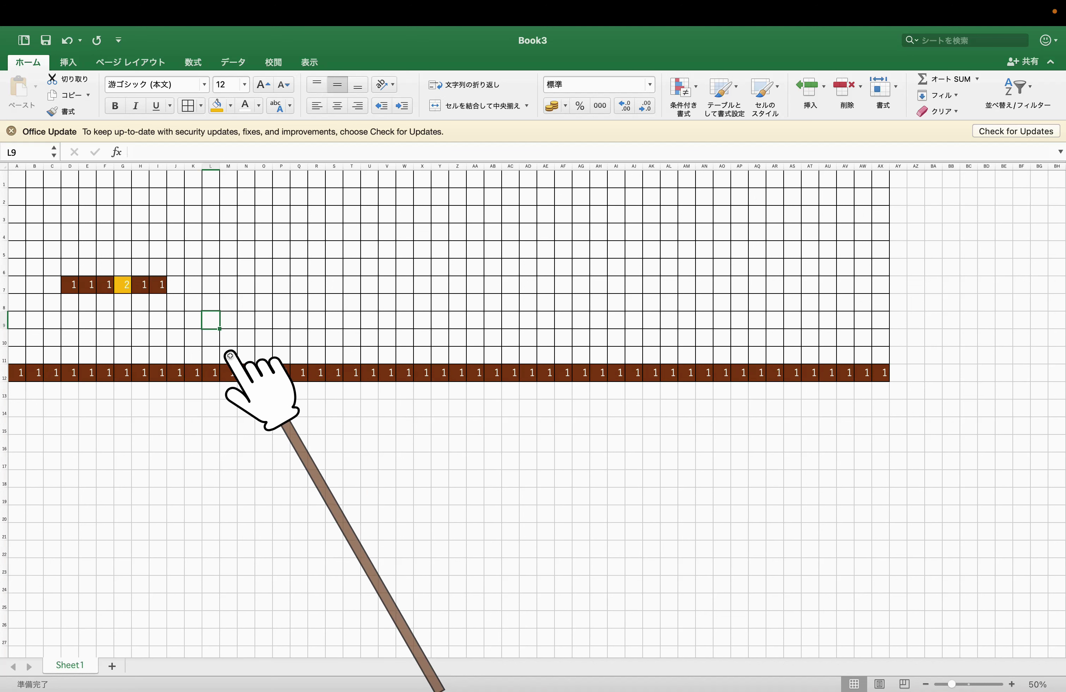
click(230, 106)
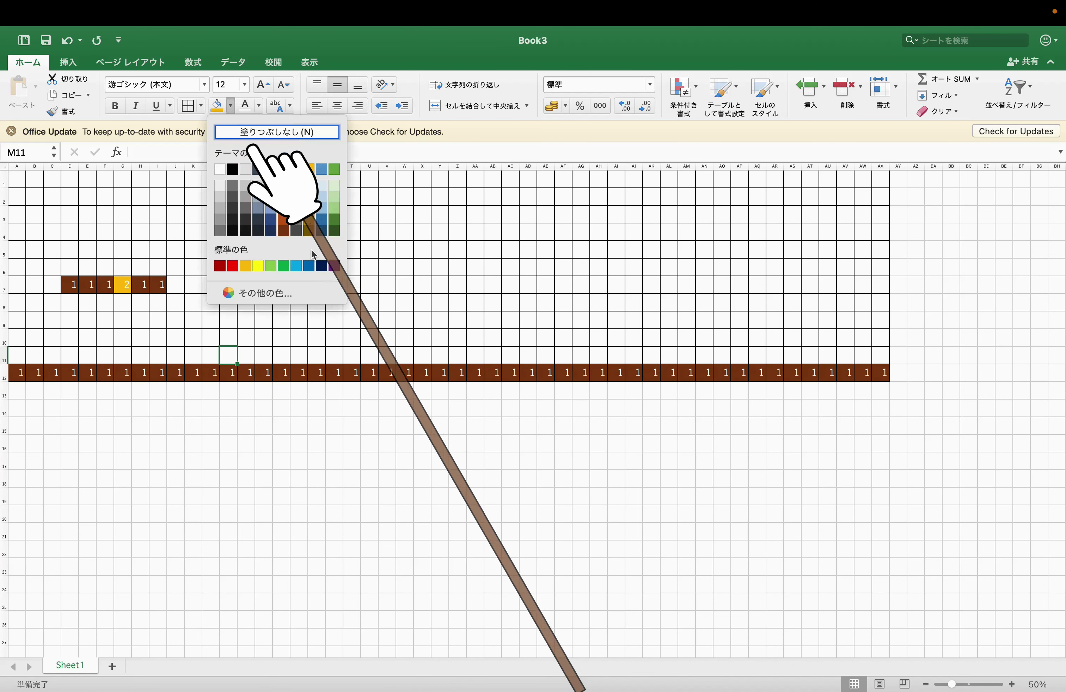
click(283, 266)
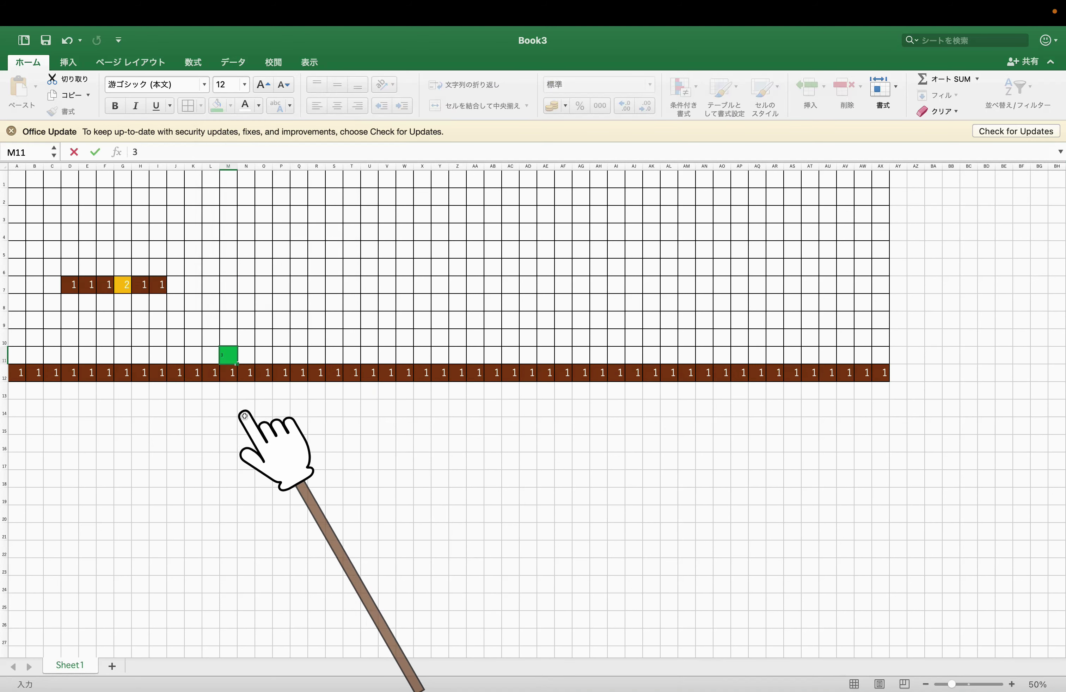
Enter 3 in the green cell M11 and format it with a white font at size 28
key(Escape)
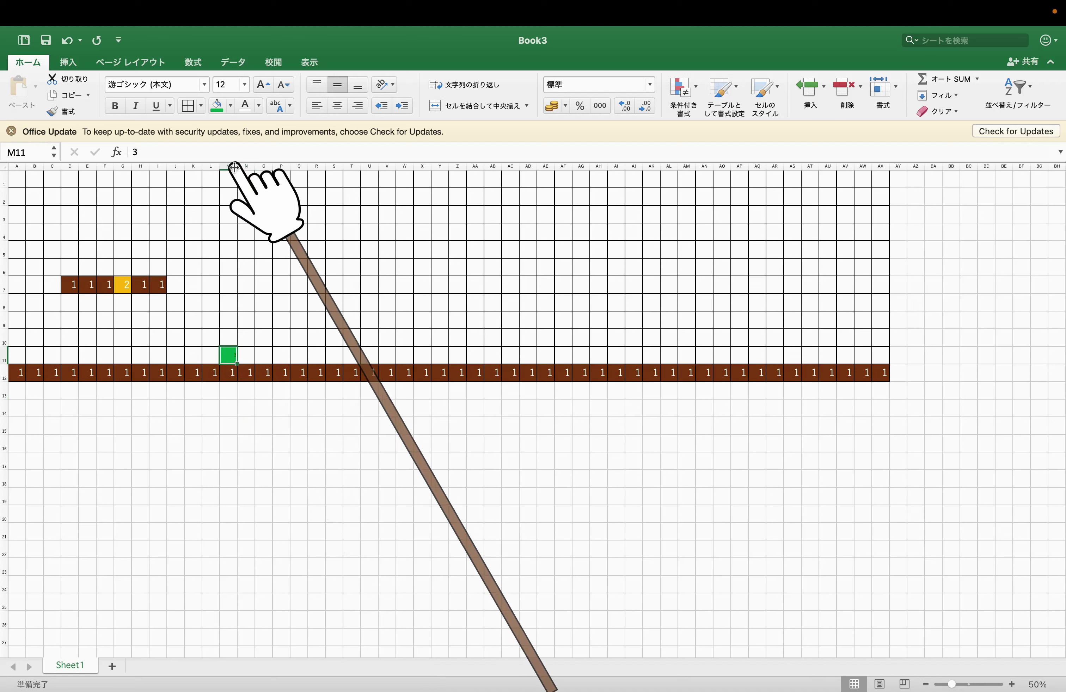
click(244, 85)
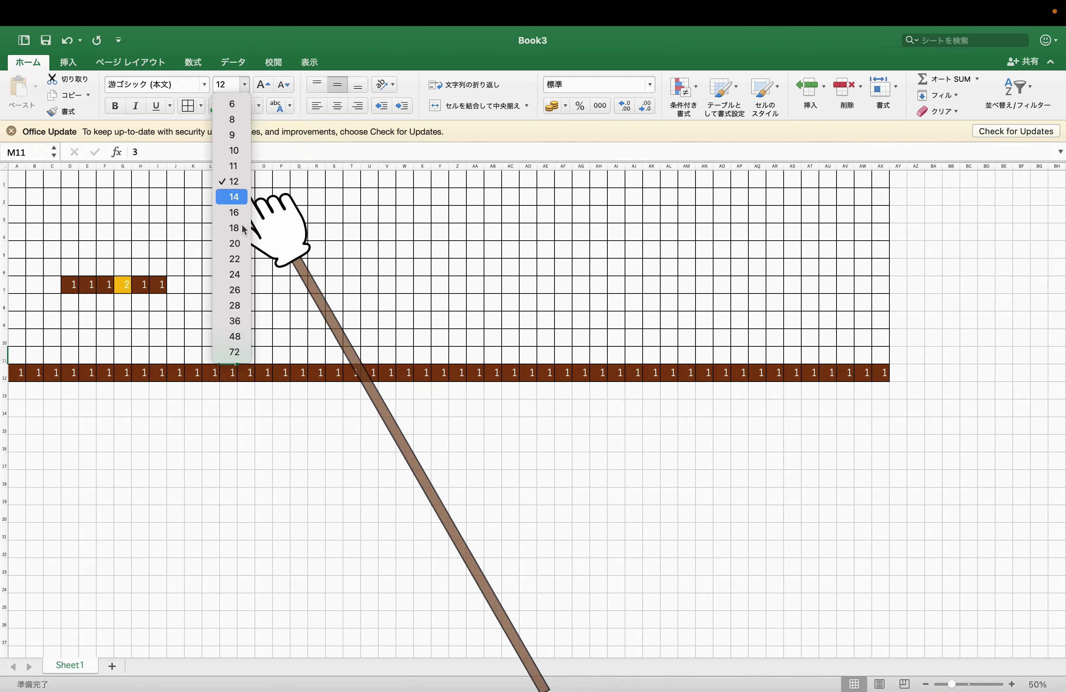
click(242, 306)
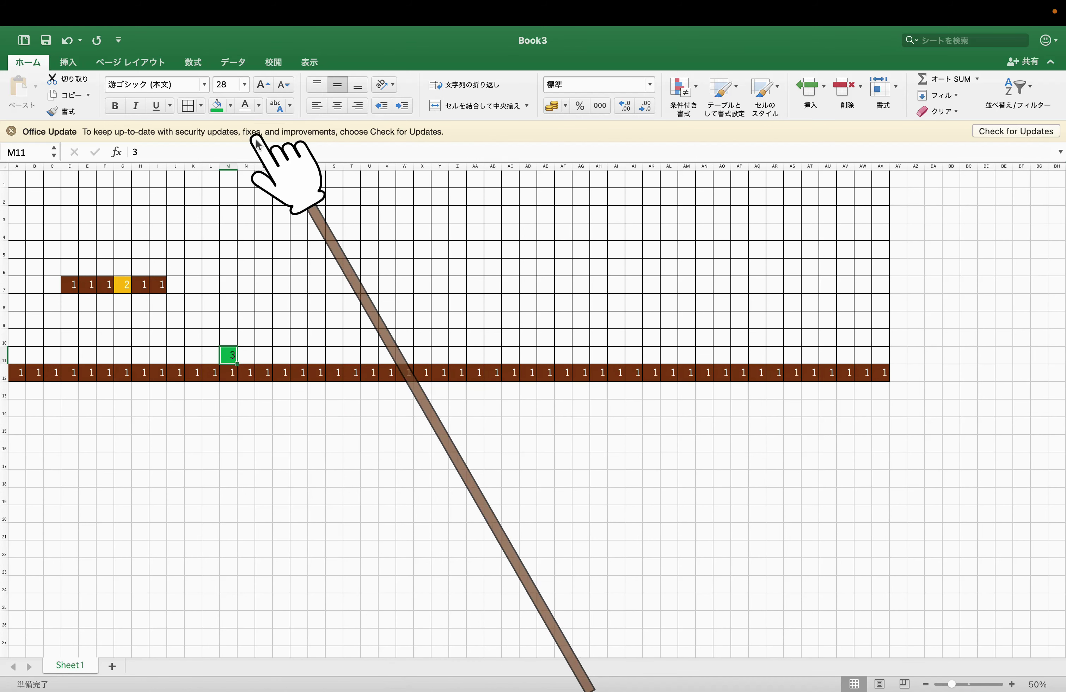
click(214, 487)
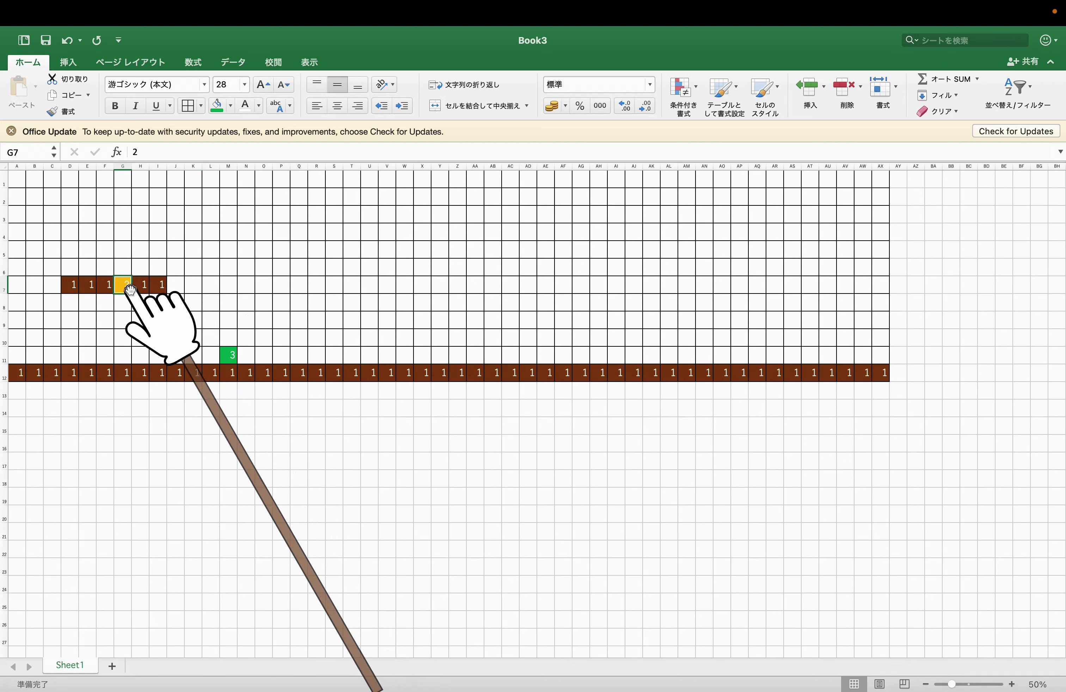
Copy the orange cell G7 to H3, and copy the brown cells G12:J12 into row 8 starting at V8
key(ctrl+c)
click(140, 214)
key(ctrl+v)
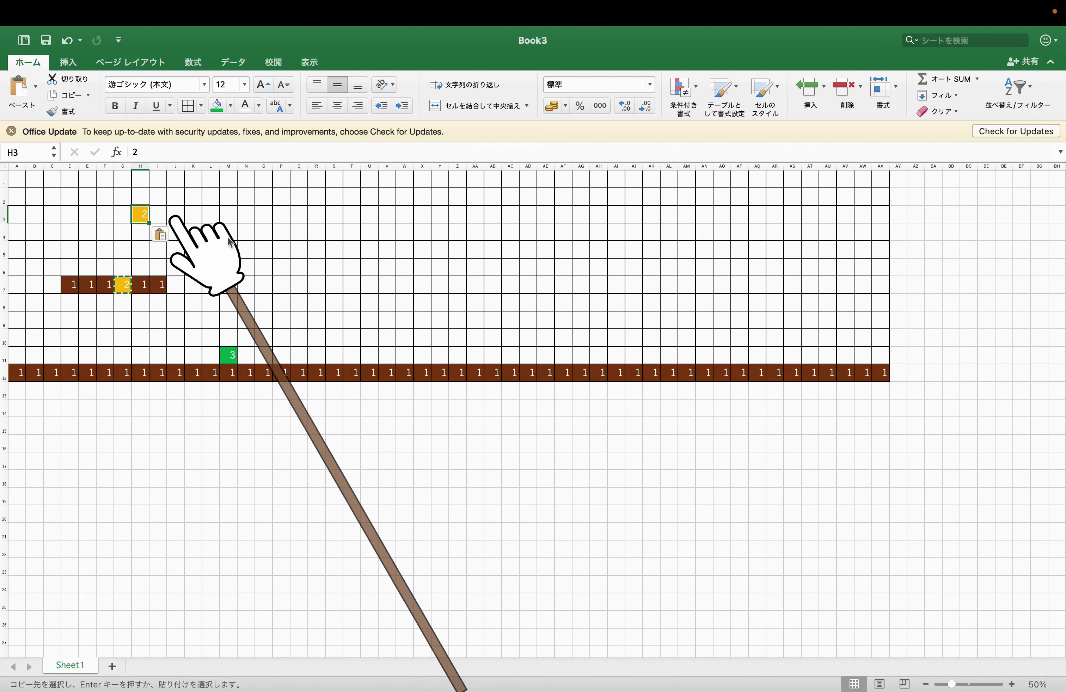
drag(386, 303, 443, 304)
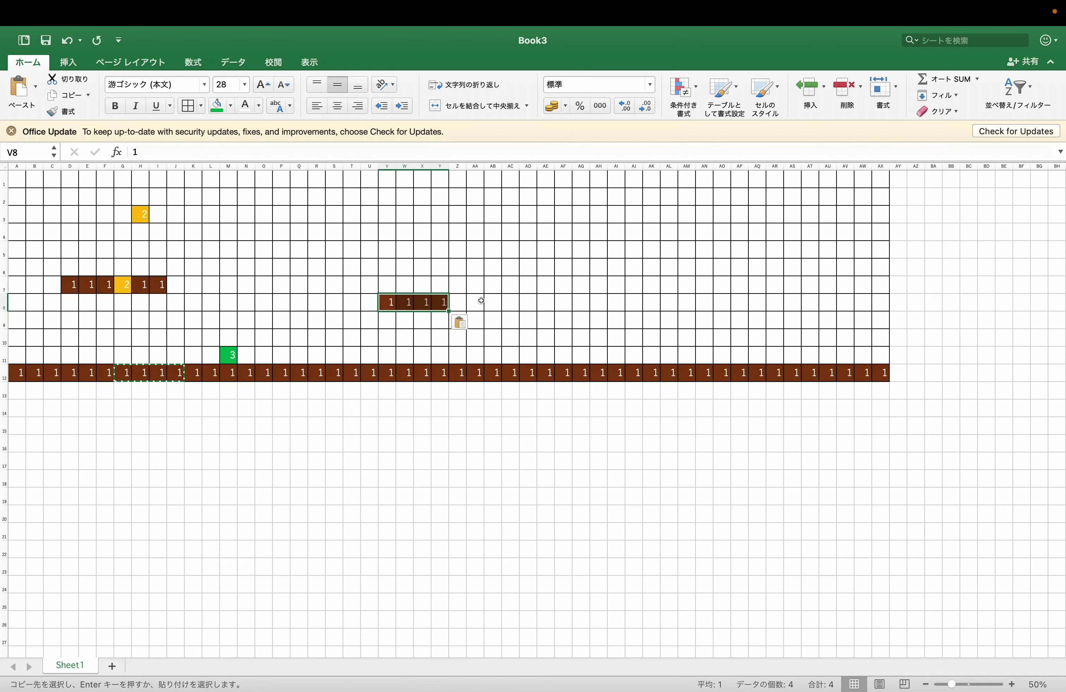